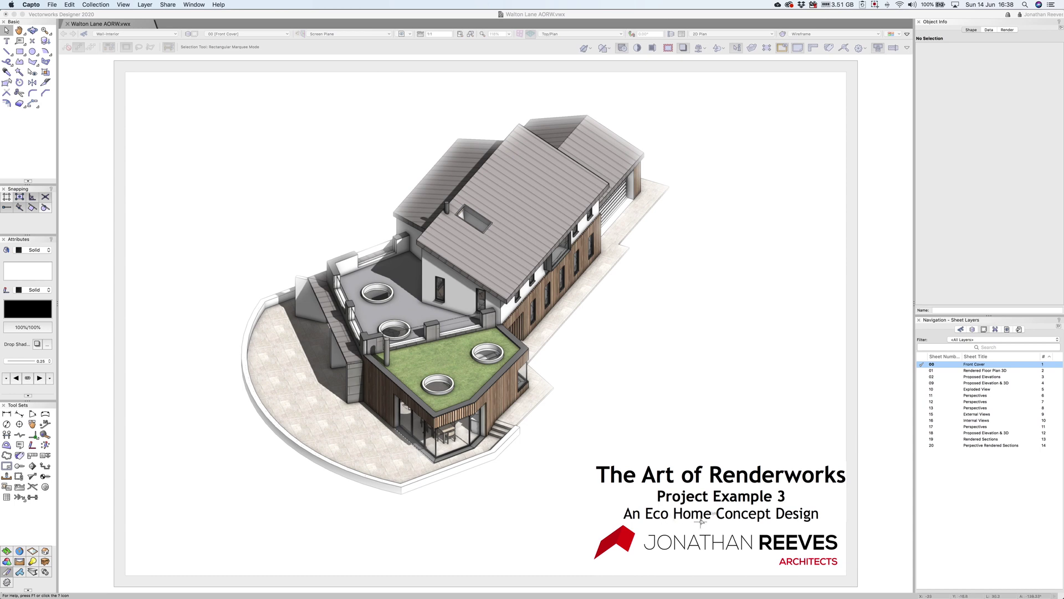
- Open sheet layer 01 'Rendered Floor Plan 3D' and select its 3D ground-plan viewport
{"action": "double_click", "coordinate": [979, 371]}
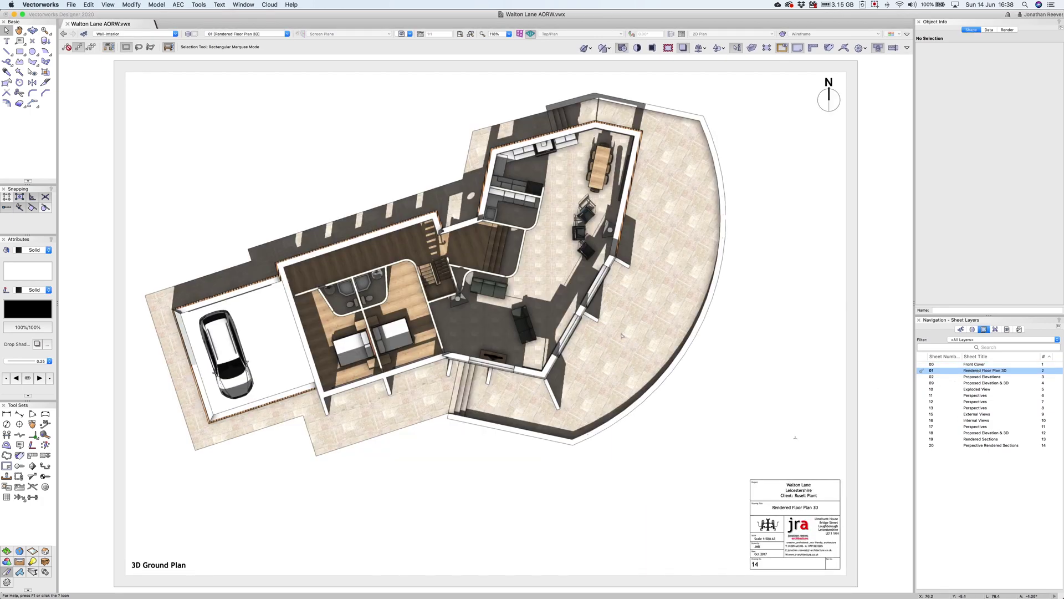
{"action": "left_click", "coordinate": [622, 335]}
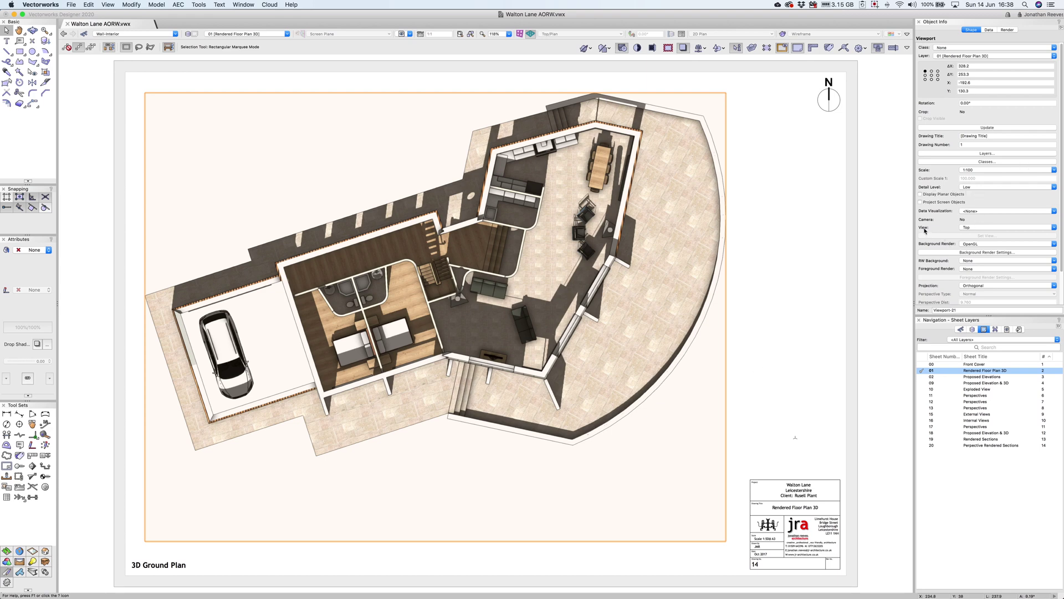
{"action": "left_click", "coordinate": [970, 252]}
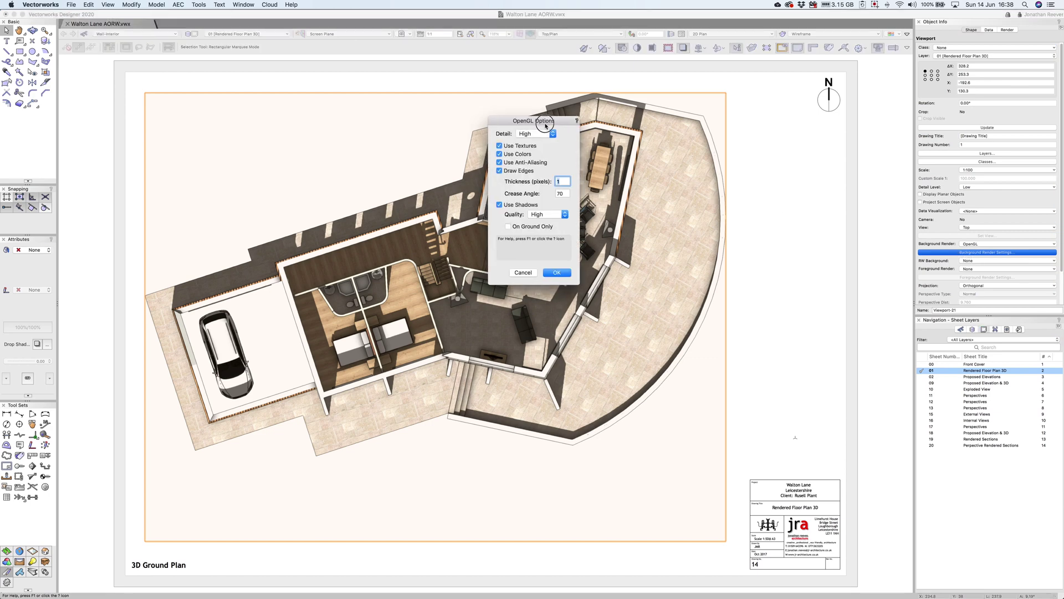
{"action": "left_click_drag", "start_coordinate": [557, 115], "coordinate": [765, 146]}
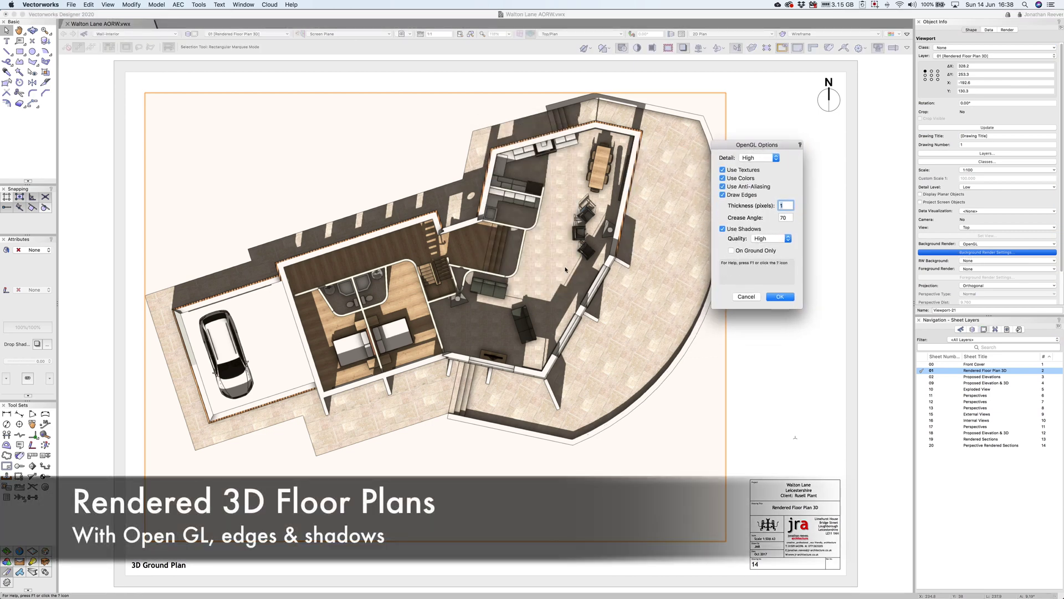
{"action": "left_click", "coordinate": [779, 297]}
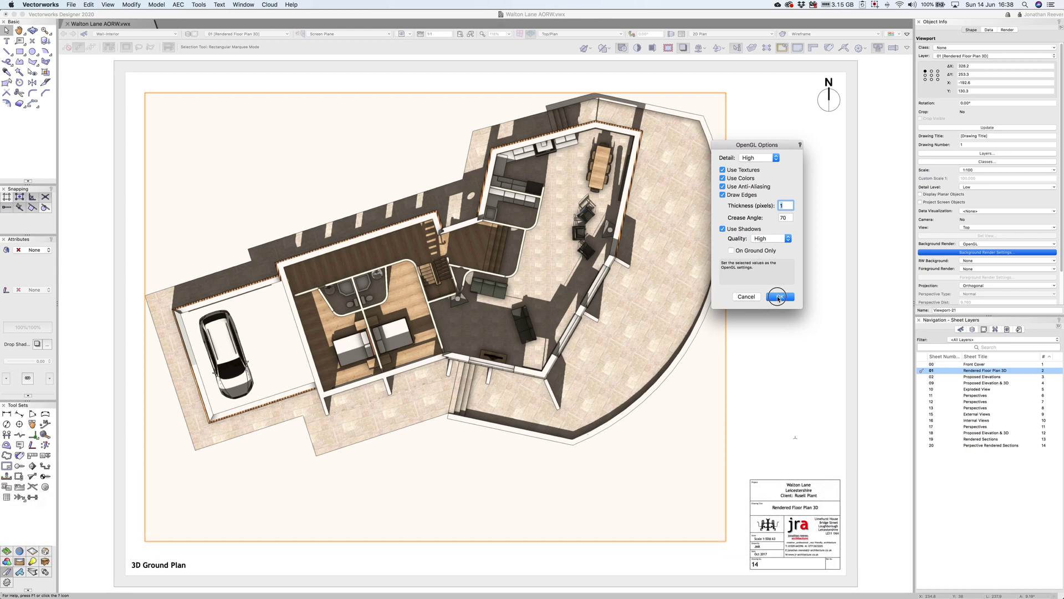
{"action": "left_click", "coordinate": [981, 161]}
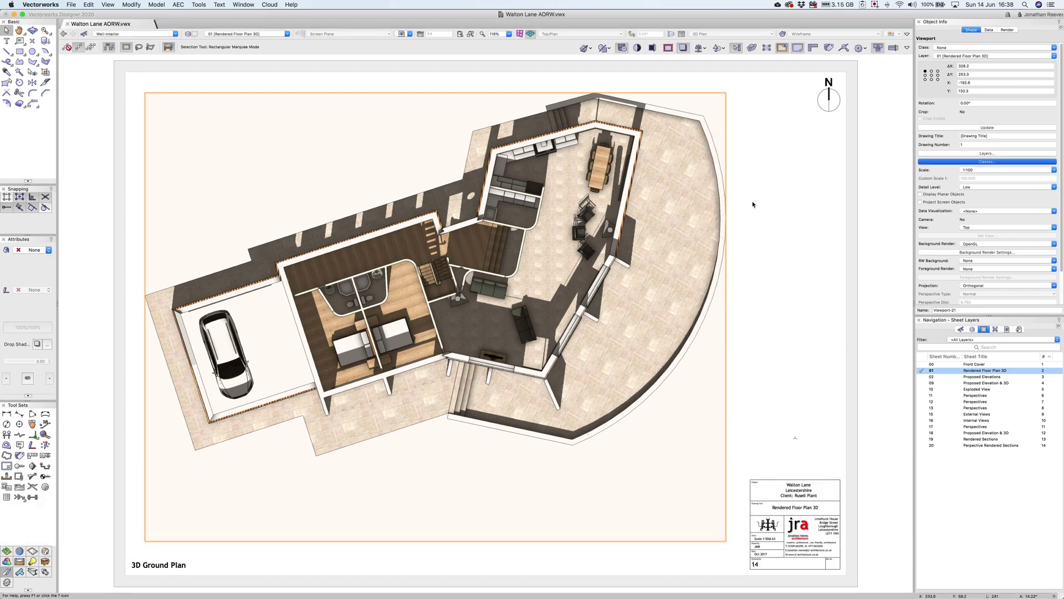
{"action": "scroll", "coordinate": [753, 284], "scroll_direction": "down", "scroll_amount": 5}
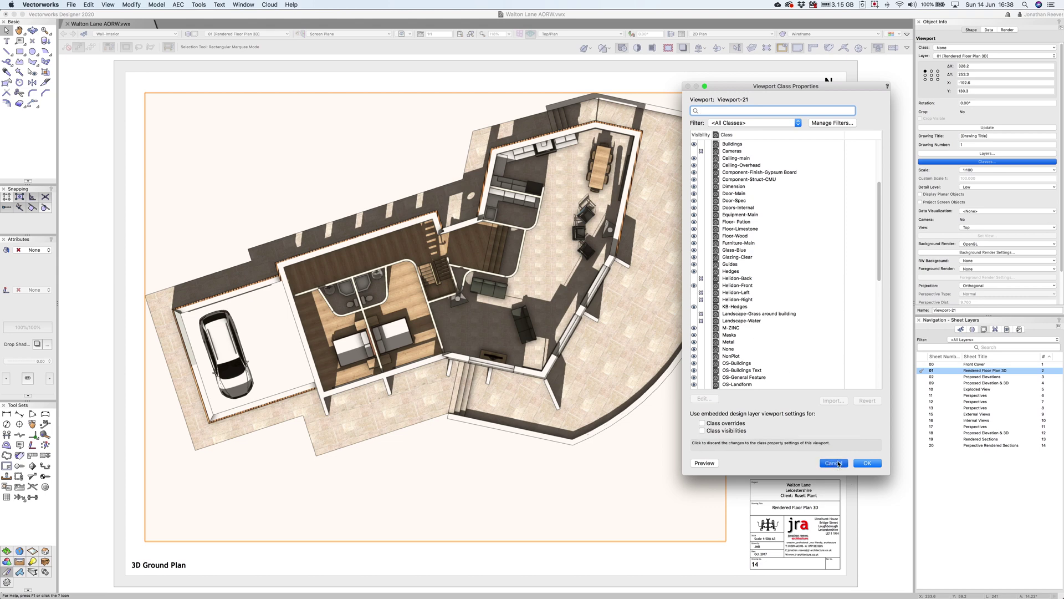
{"action": "left_click", "coordinate": [834, 463]}
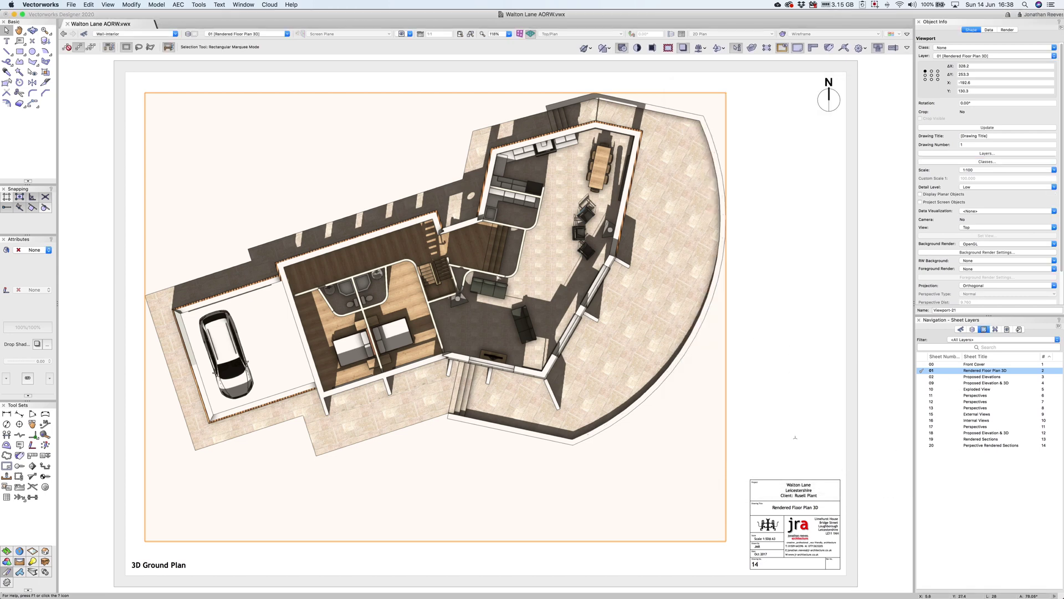
{"action": "key", "text": "c"}
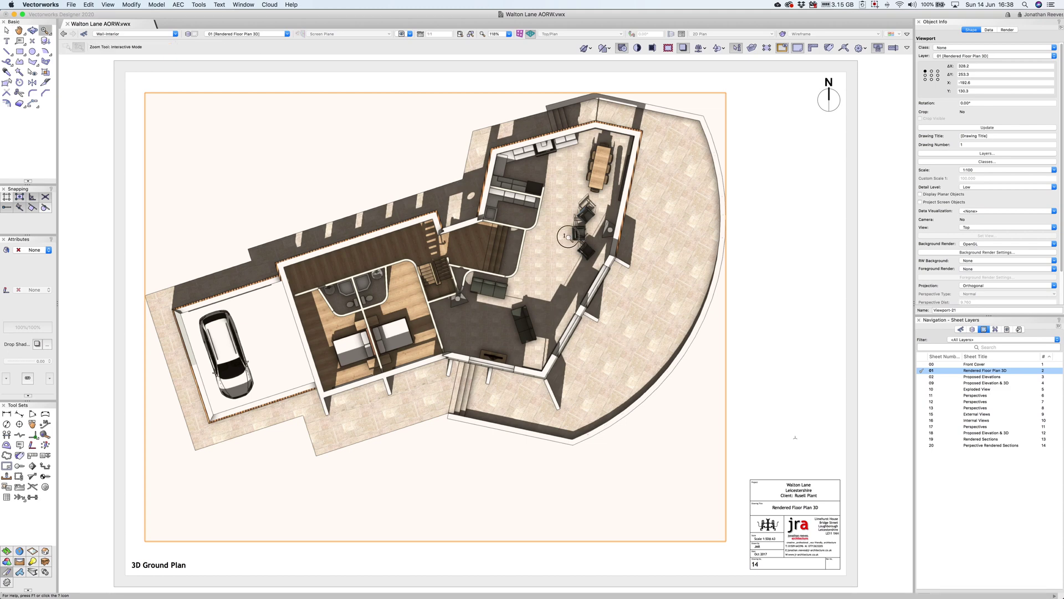
{"action": "scroll", "coordinate": [565, 235], "scroll_direction": "up", "scroll_amount": 5}
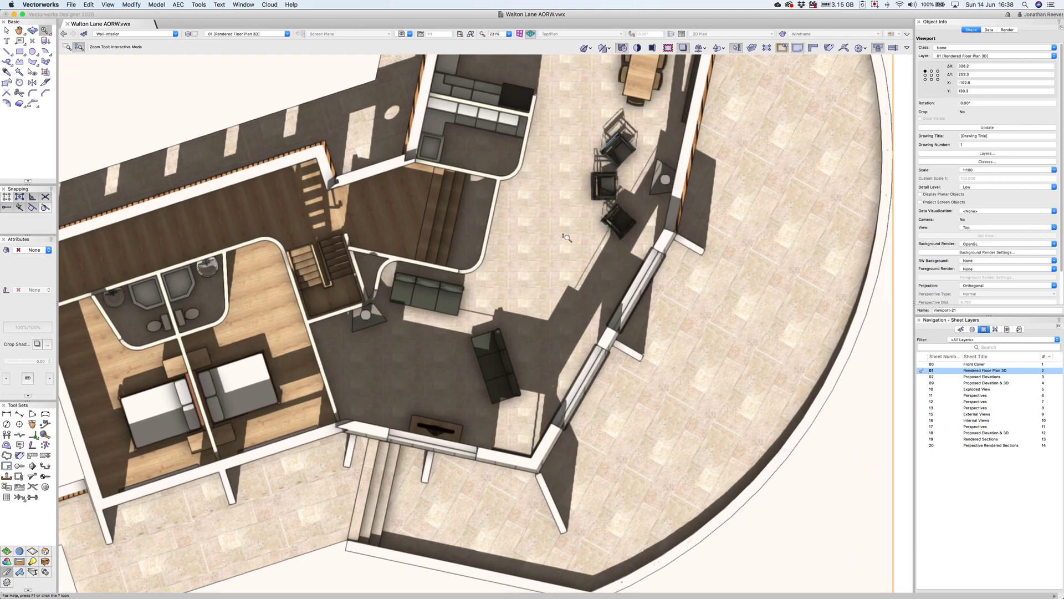
{"action": "key", "text": "super+6"}
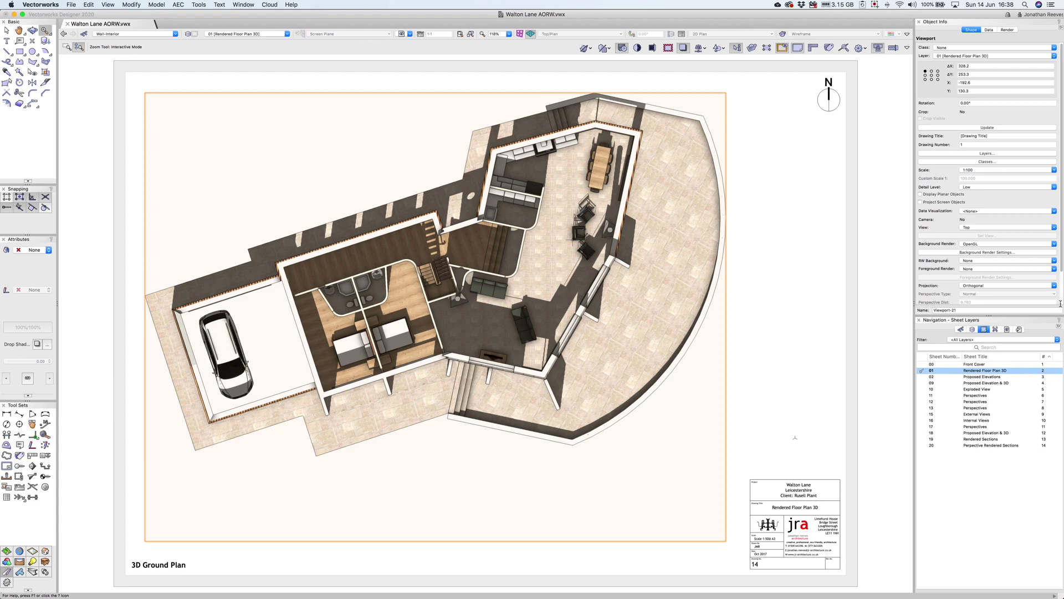
{"action": "key", "text": "x"}
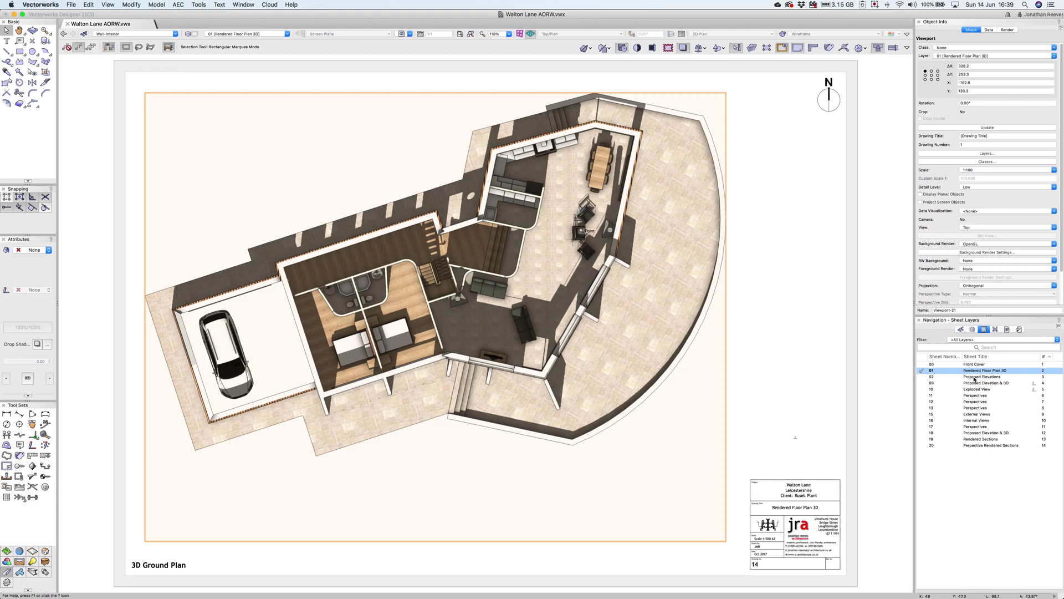
{"action": "left_click", "coordinate": [974, 377]}
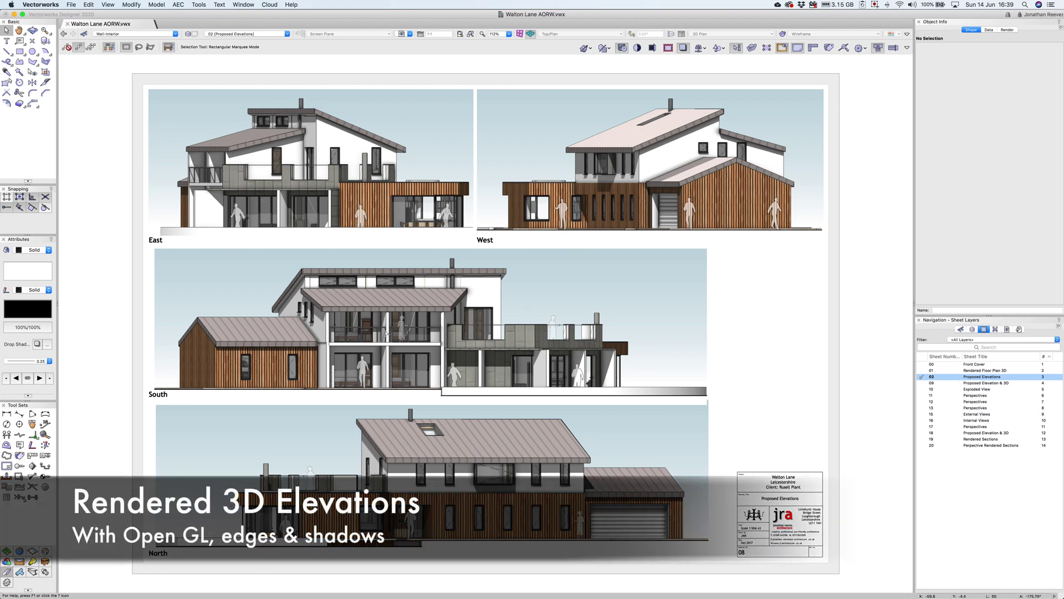
- Zoom in on the South elevation, return to the whole sheet, and select the South elevation viewport
{"action": "key", "text": "c"}
{"action": "left_click_drag", "start_coordinate": [421, 343], "coordinate": [399, 332]}
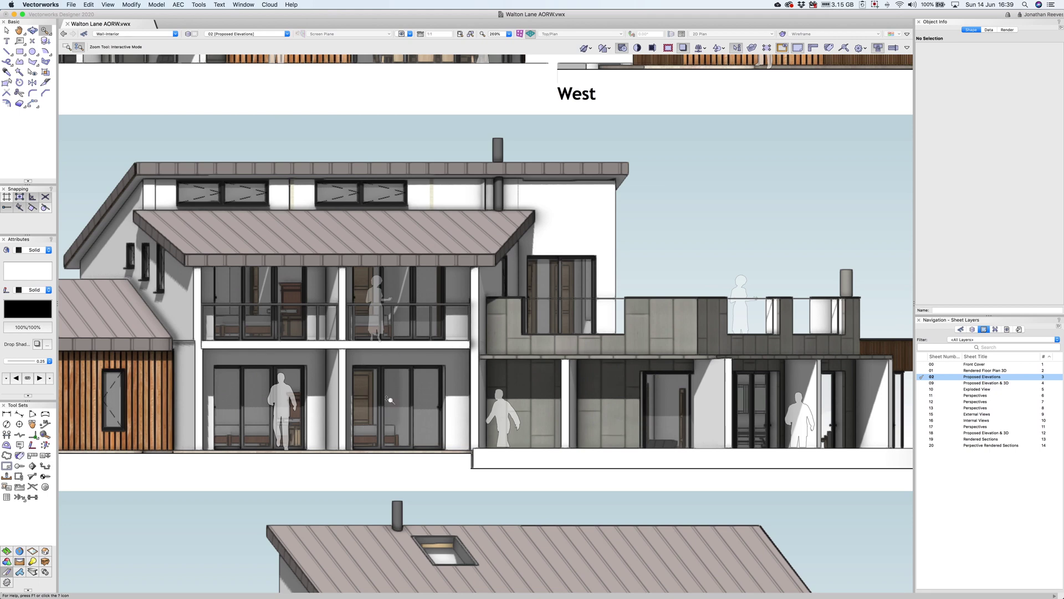
{"action": "key", "text": "super+6"}
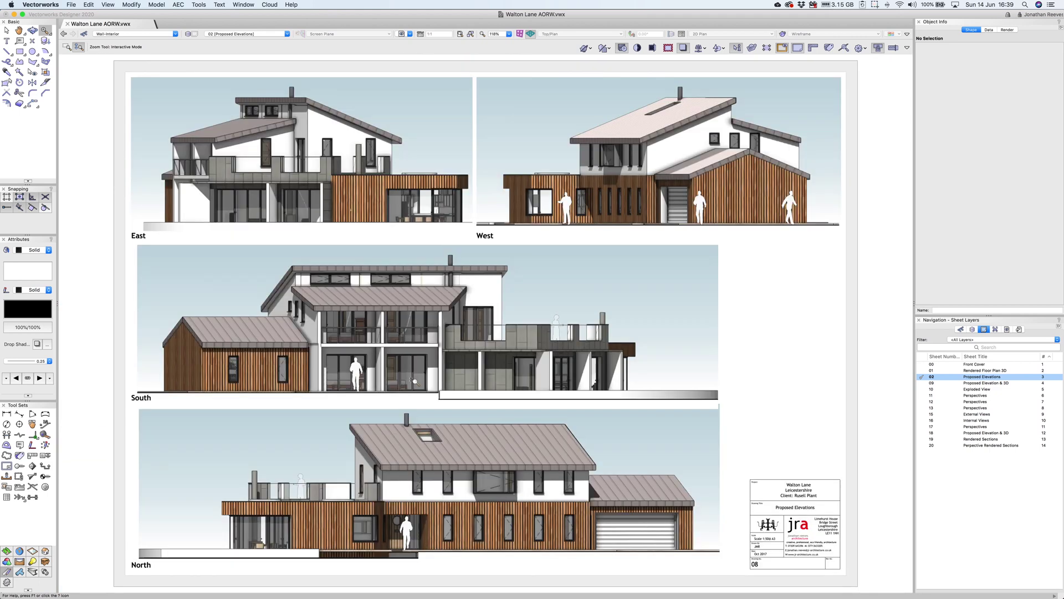
{"action": "key", "text": "x"}
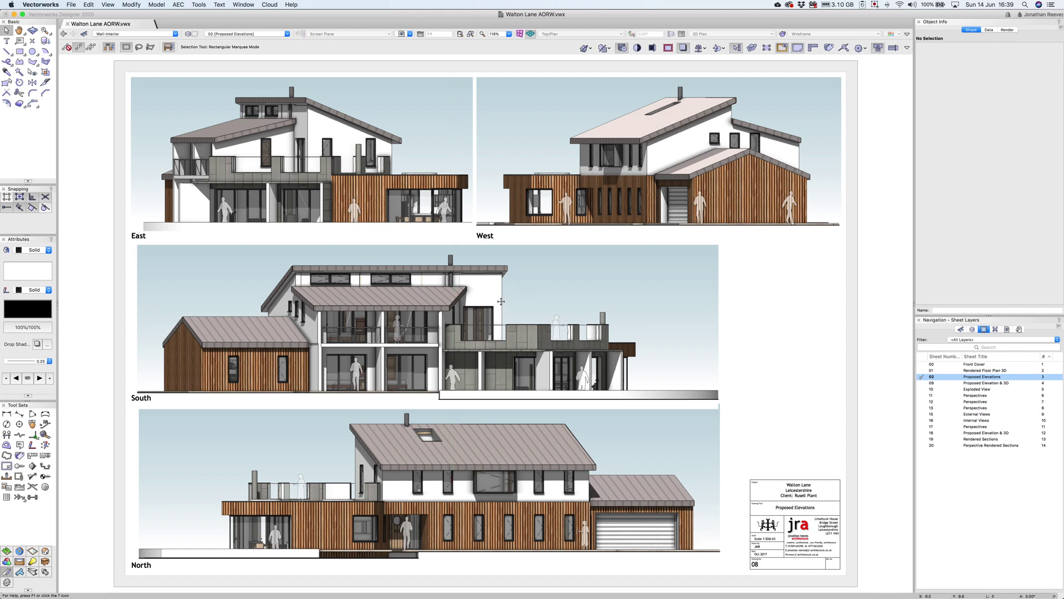
{"action": "left_click", "coordinate": [499, 300]}
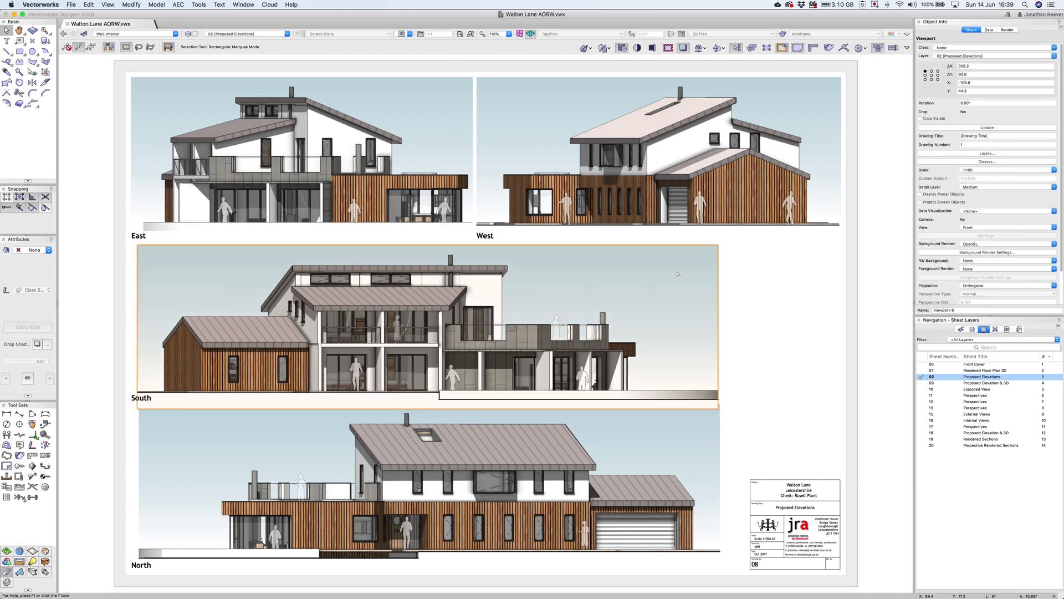
{"action": "left_click", "coordinate": [992, 155]}
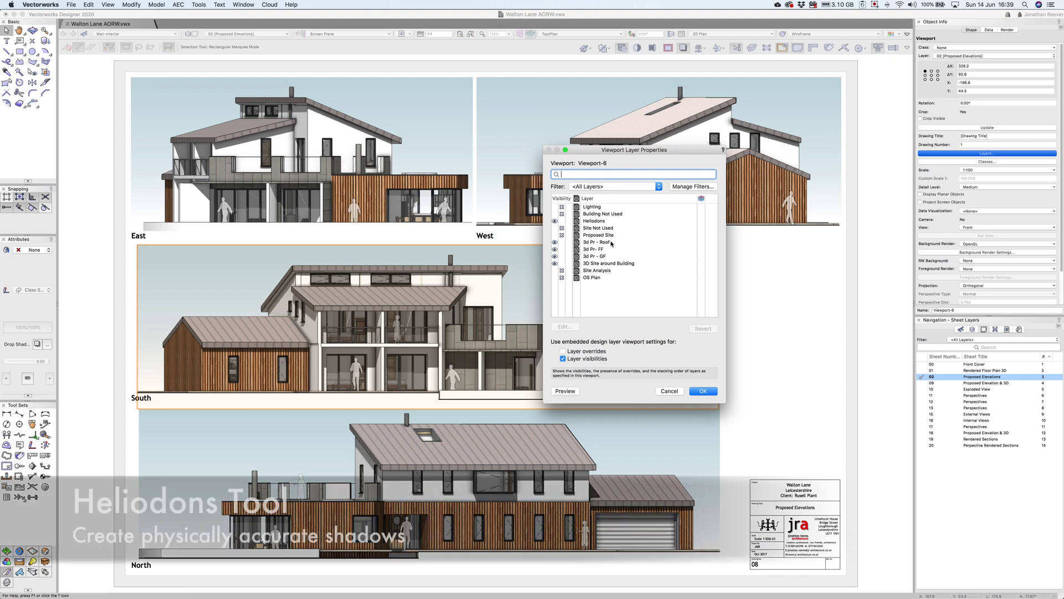
{"action": "left_click", "coordinate": [703, 391]}
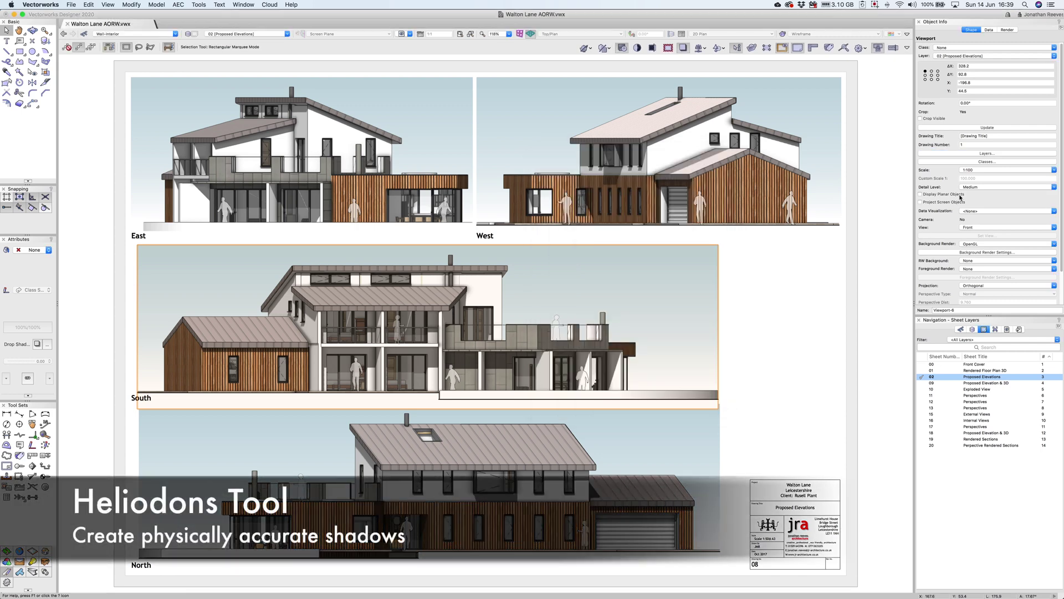
{"action": "left_click", "coordinate": [980, 162]}
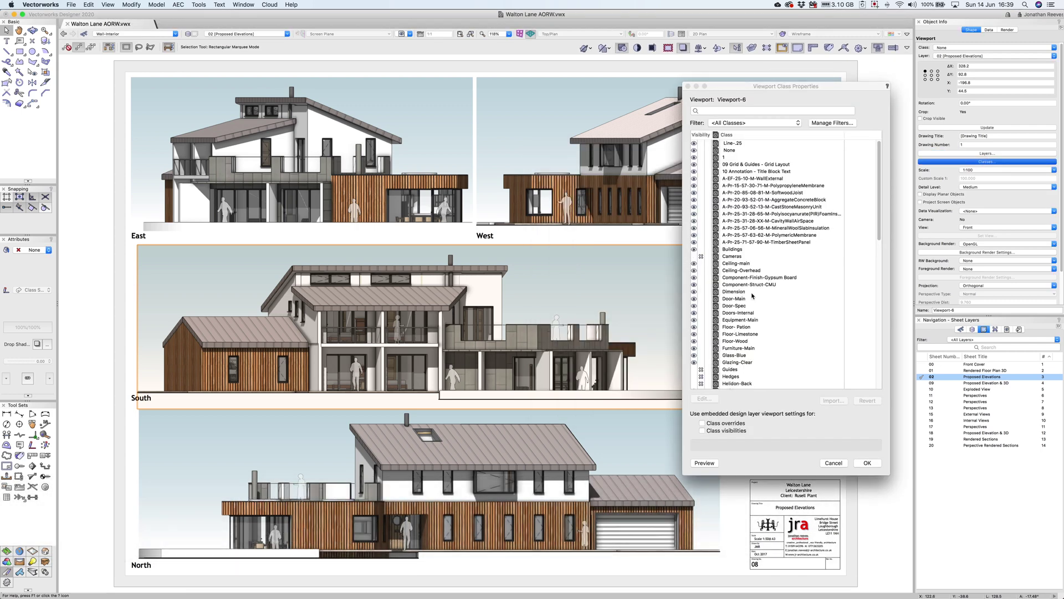
{"action": "left_click", "coordinate": [834, 463]}
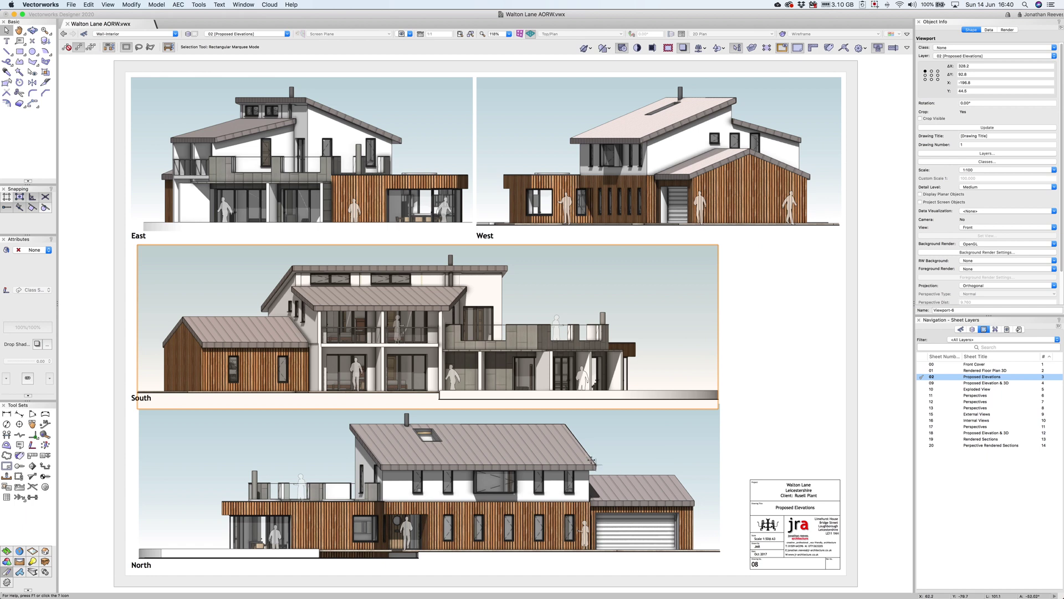
{"action": "left_click", "coordinate": [588, 460]}
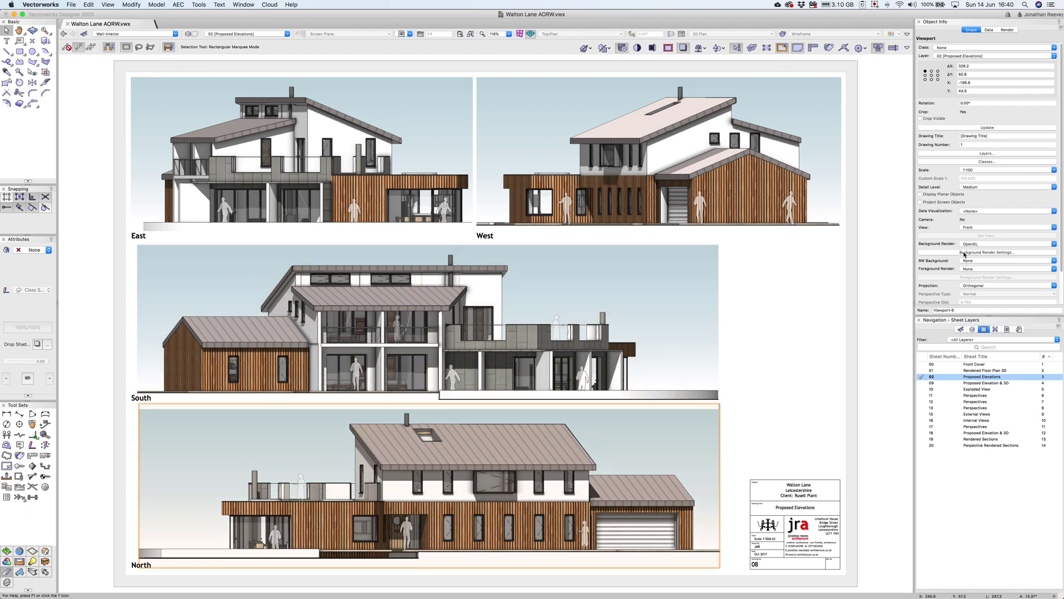
{"action": "left_click", "coordinate": [985, 161]}
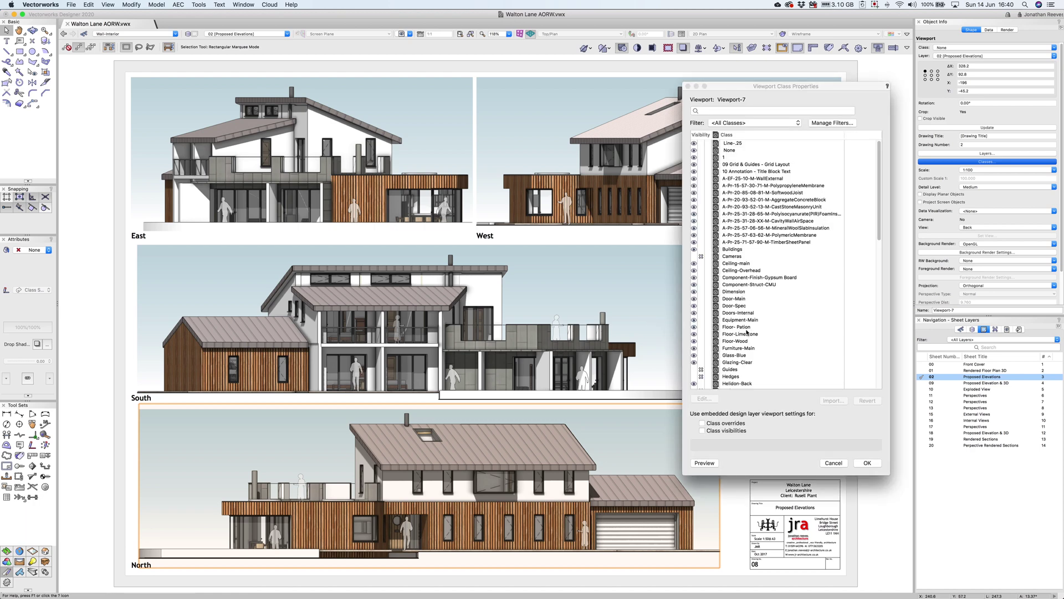
{"action": "scroll", "coordinate": [735, 340], "scroll_direction": "down", "scroll_amount": 5}
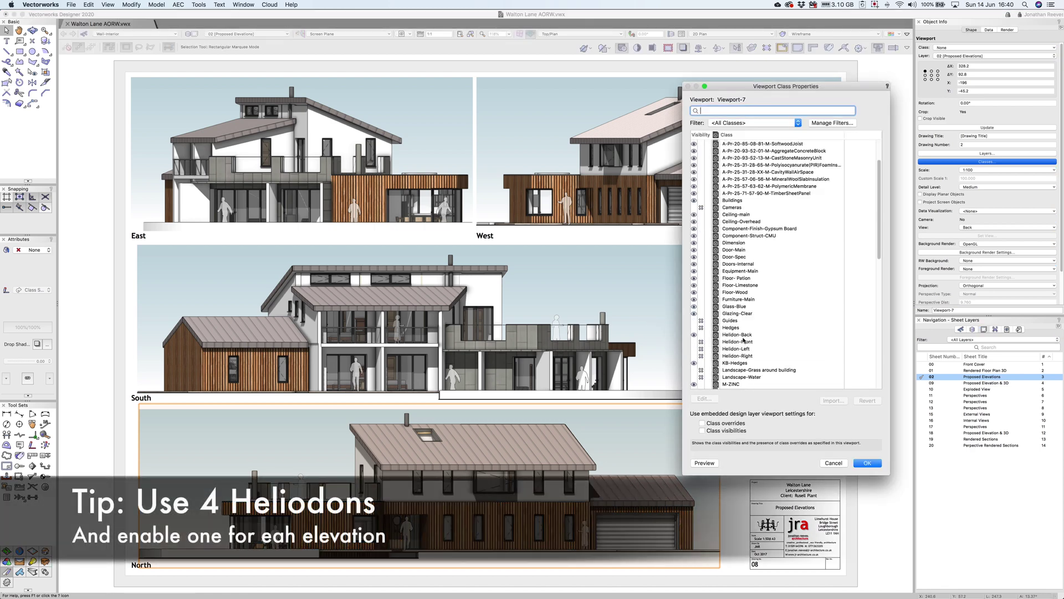
{"action": "left_click", "coordinate": [841, 463]}
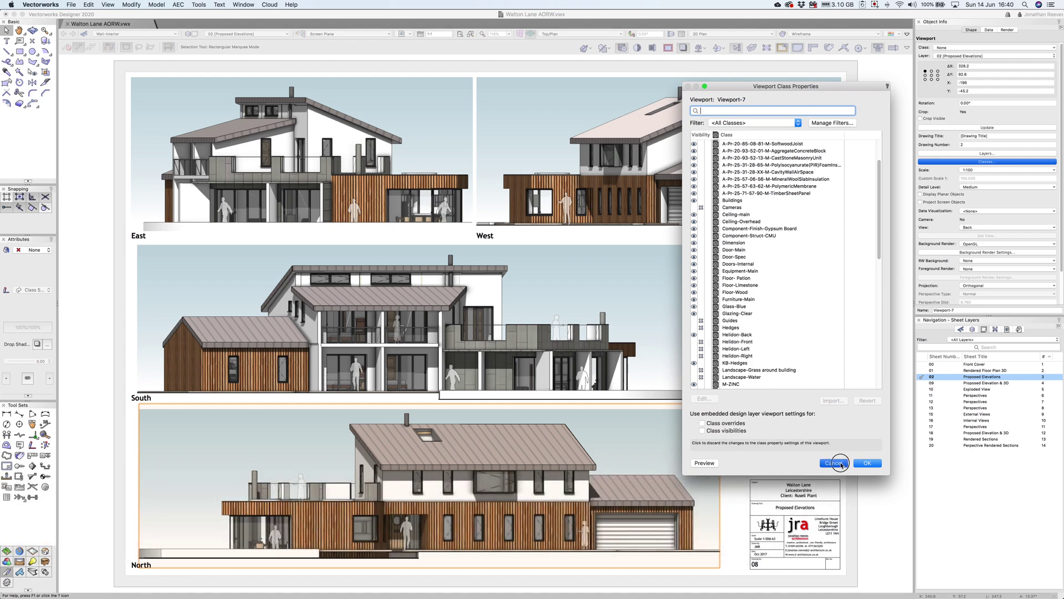
- Switch to the Heliodons design layer in top plan view
{"action": "left_click", "coordinate": [973, 330]}
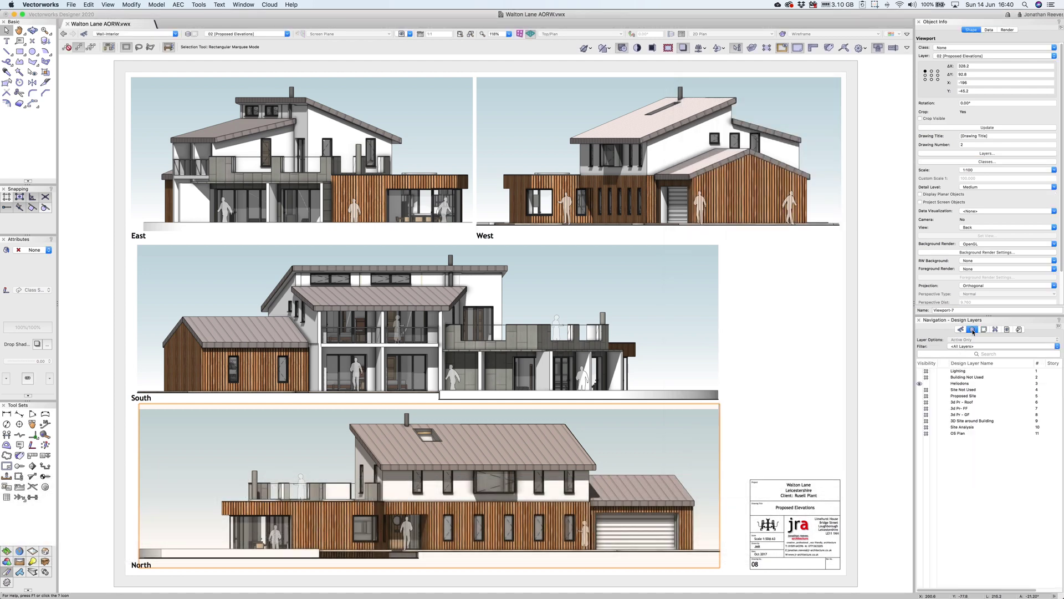
{"action": "left_click", "coordinate": [955, 384]}
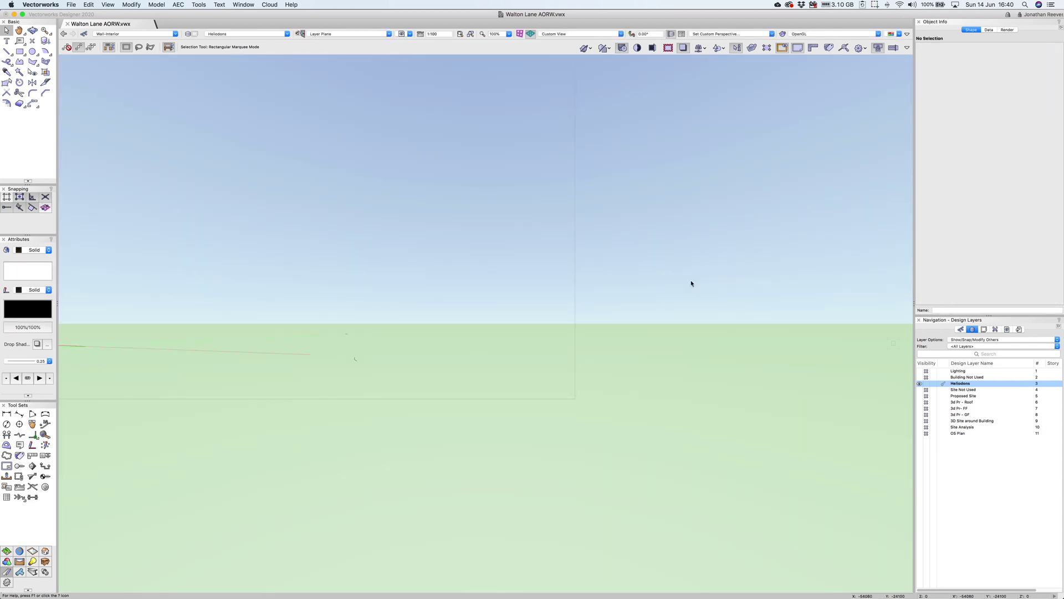
{"action": "key", "text": "super+5"}
{"action": "scroll", "coordinate": [641, 283], "scroll_direction": "down", "scroll_amount": 3}
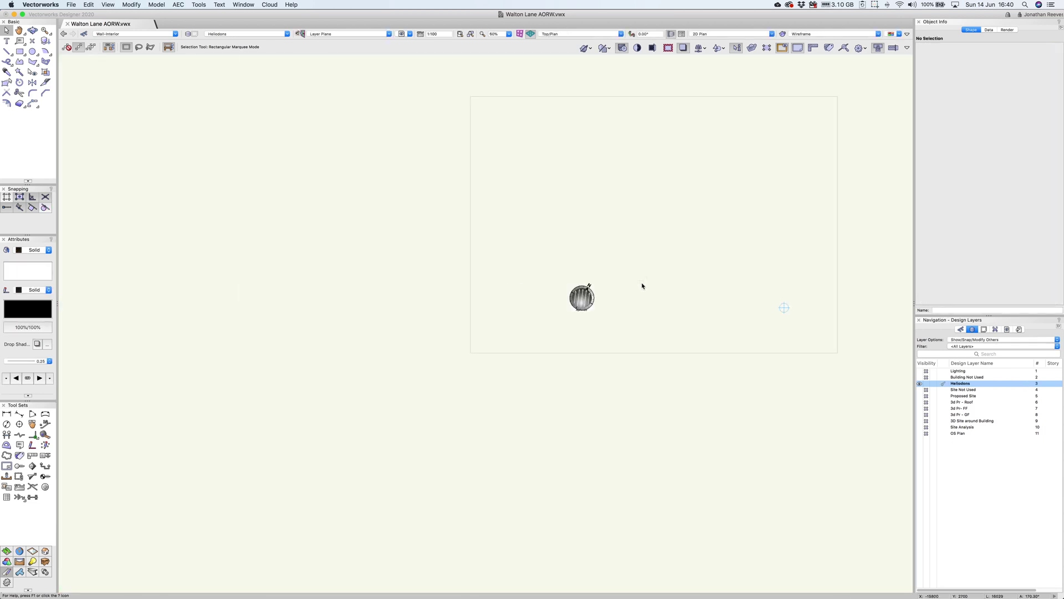
{"action": "scroll", "coordinate": [689, 285], "scroll_direction": "up", "scroll_amount": 7}
{"action": "scroll", "coordinate": [692, 290], "scroll_direction": "down", "scroll_amount": 4}
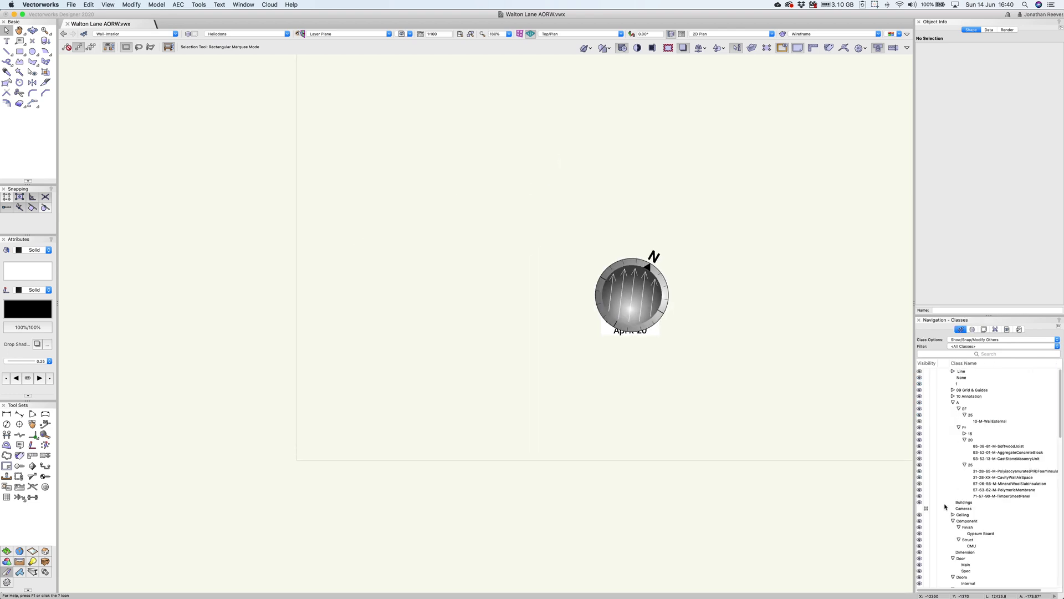
{"action": "scroll", "coordinate": [945, 506], "scroll_direction": "down", "scroll_amount": 8}
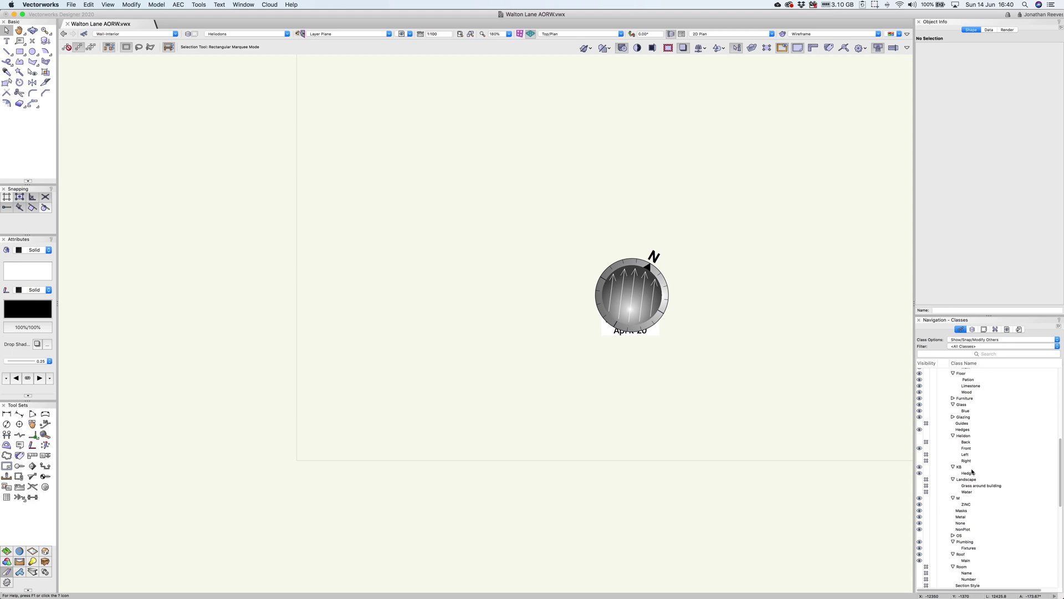
- Show the Helidon class, move a heliodon to the page's bottom edge, and select the right heliodon
{"action": "left_click", "coordinate": [920, 436]}
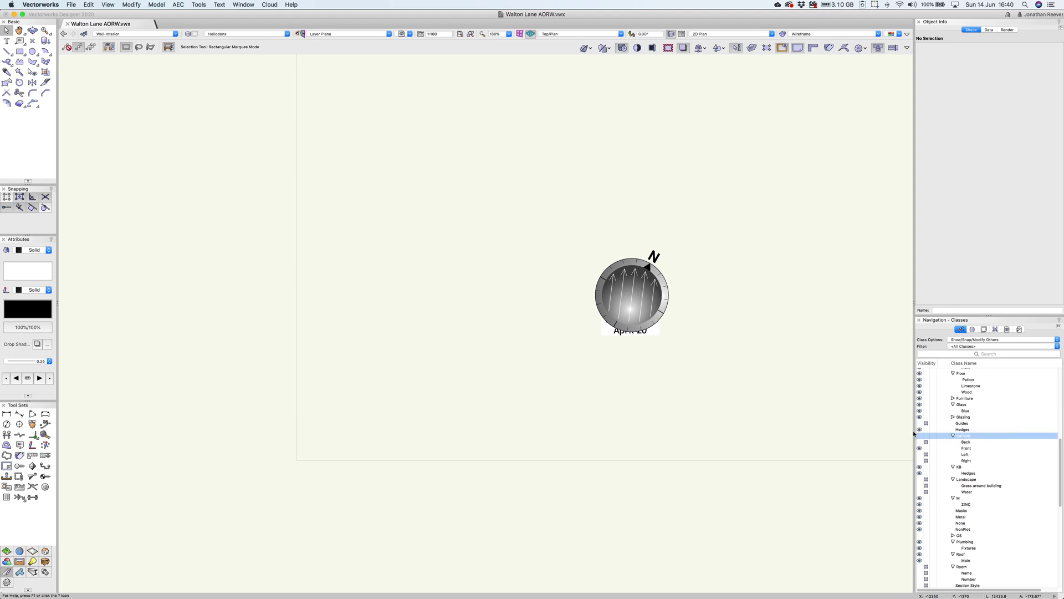
{"action": "scroll", "coordinate": [674, 403], "scroll_direction": "down", "scroll_amount": 3}
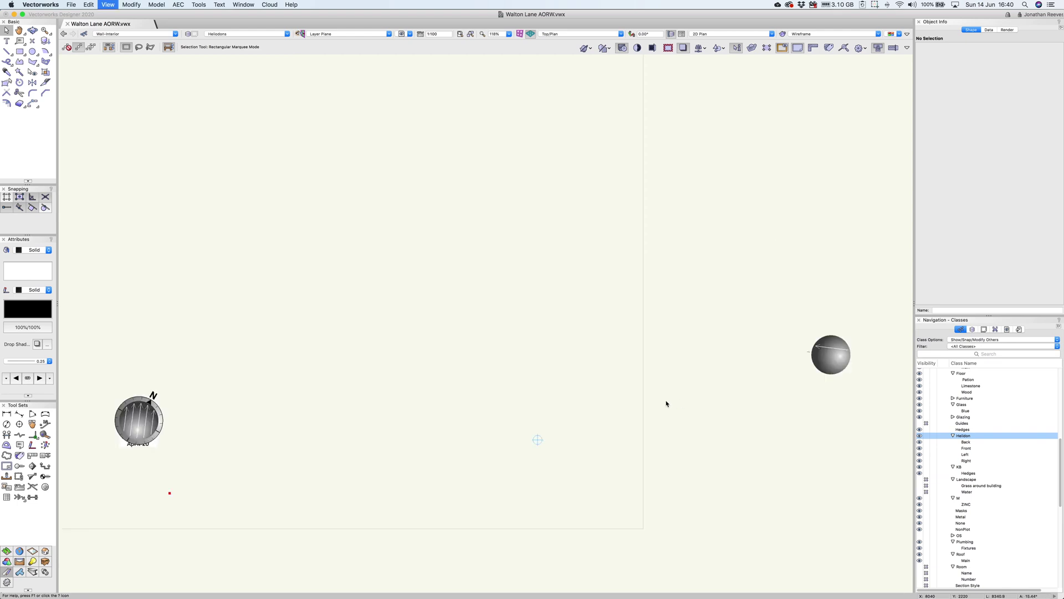
{"action": "scroll", "coordinate": [551, 404], "scroll_direction": "down", "scroll_amount": 3}
{"action": "scroll", "coordinate": [551, 404], "scroll_direction": "up", "scroll_amount": 1}
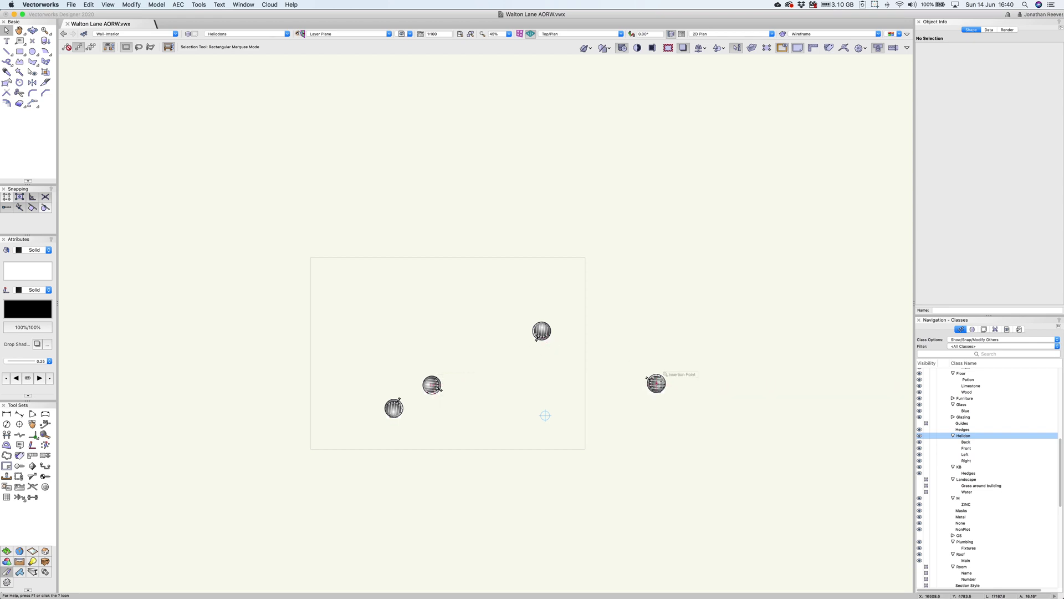
{"action": "scroll", "coordinate": [656, 383], "scroll_direction": "up", "scroll_amount": 1}
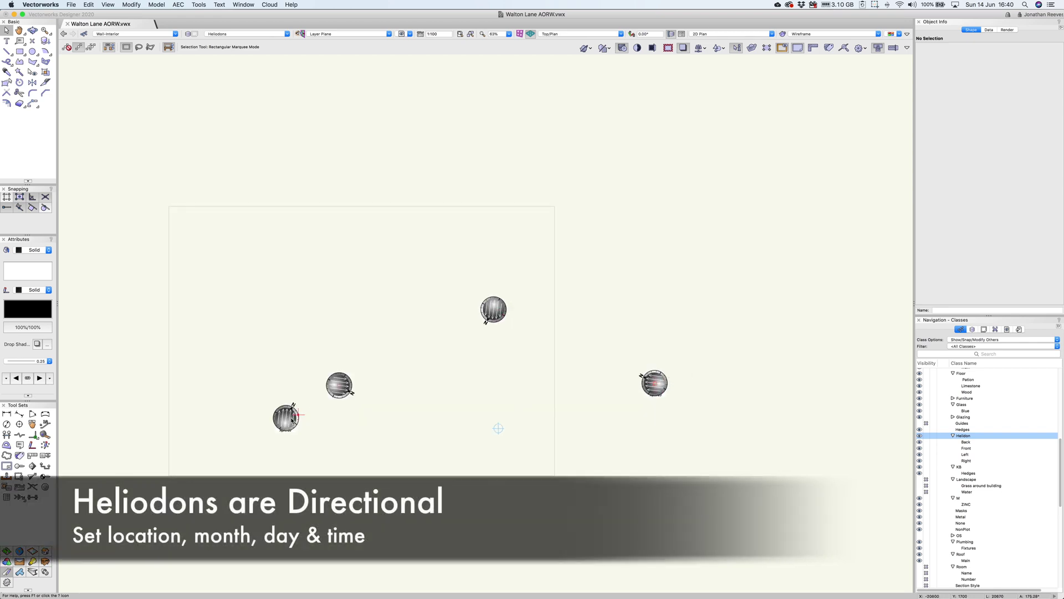
{"action": "left_click_drag", "start_coordinate": [293, 420], "coordinate": [506, 487]}
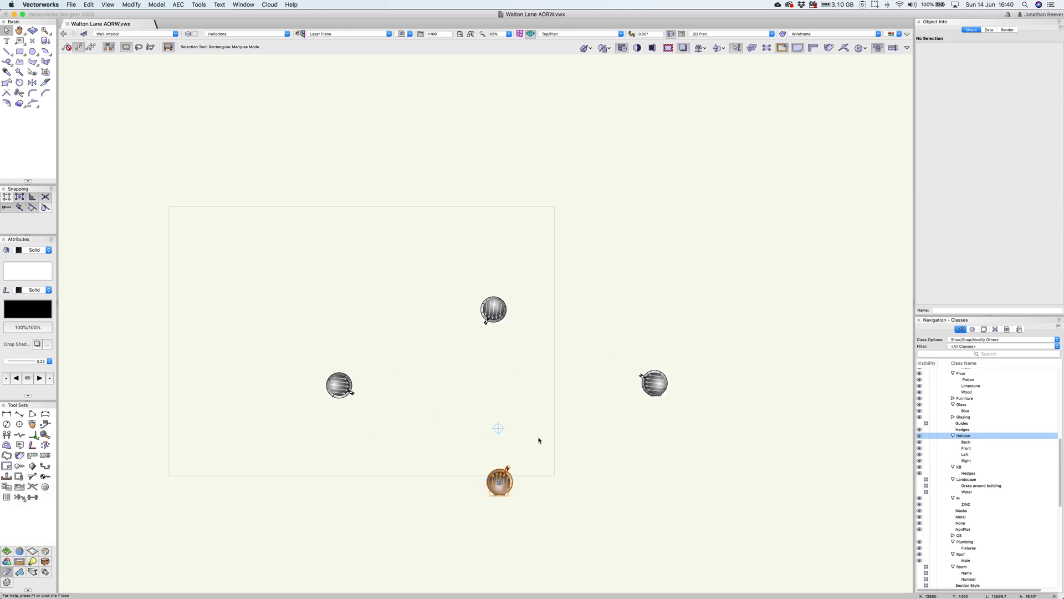
{"action": "left_click", "coordinate": [648, 393]}
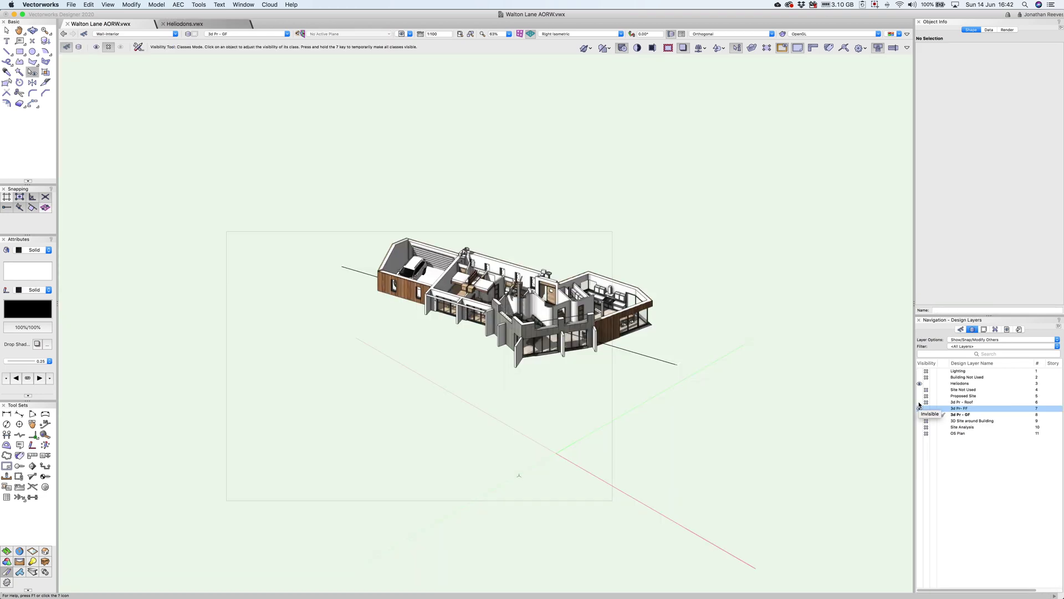
- Make the 3d Pr- FF, 3d Pr - Roof and 3D Site around Building layers visible
{"action": "left_click", "coordinate": [919, 406]}
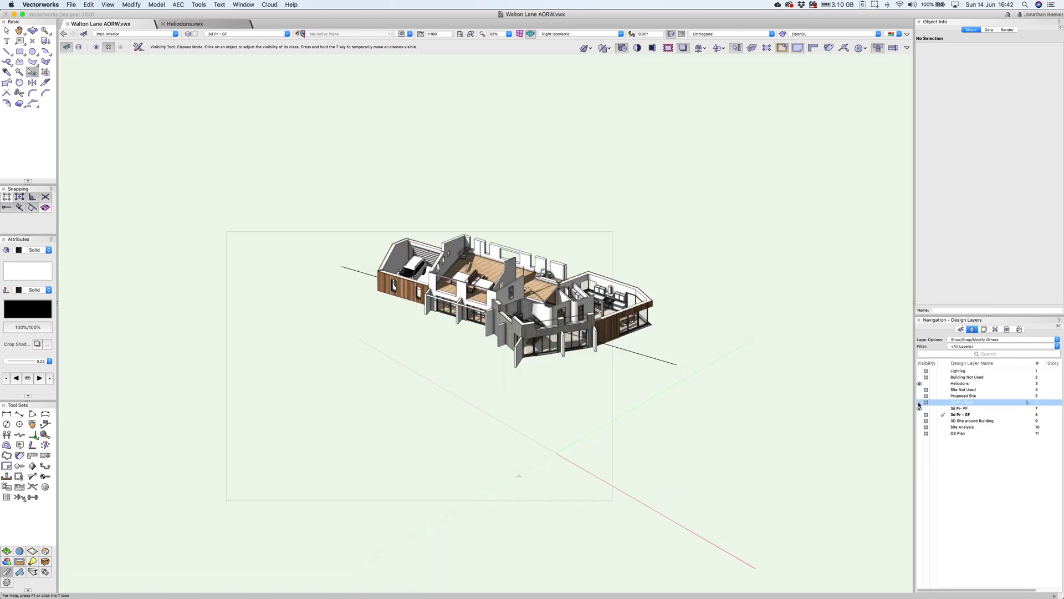
{"action": "left_click", "coordinate": [921, 422]}
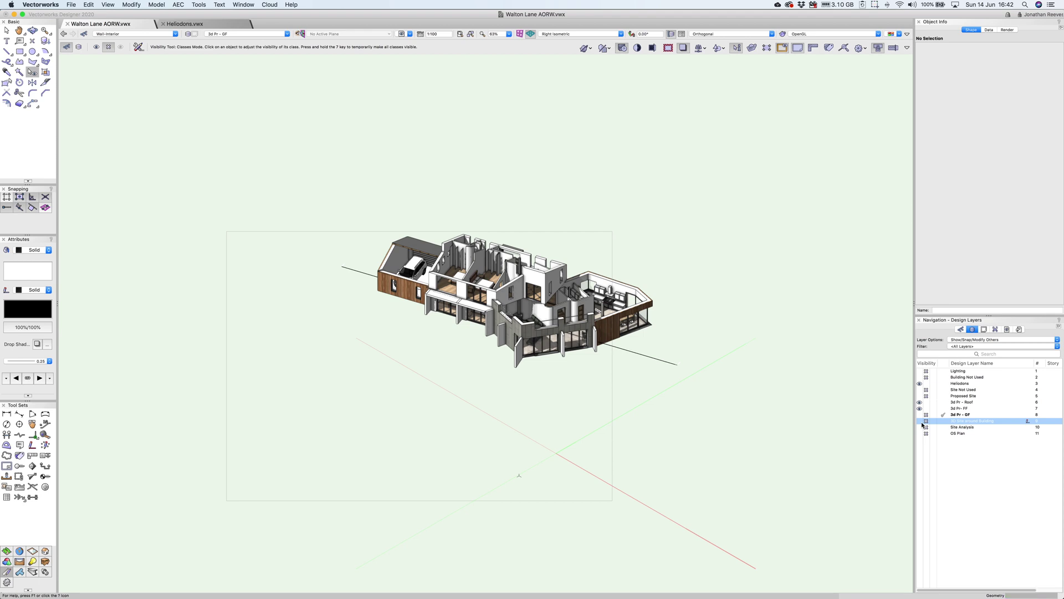
{"action": "left_click", "coordinate": [920, 422]}
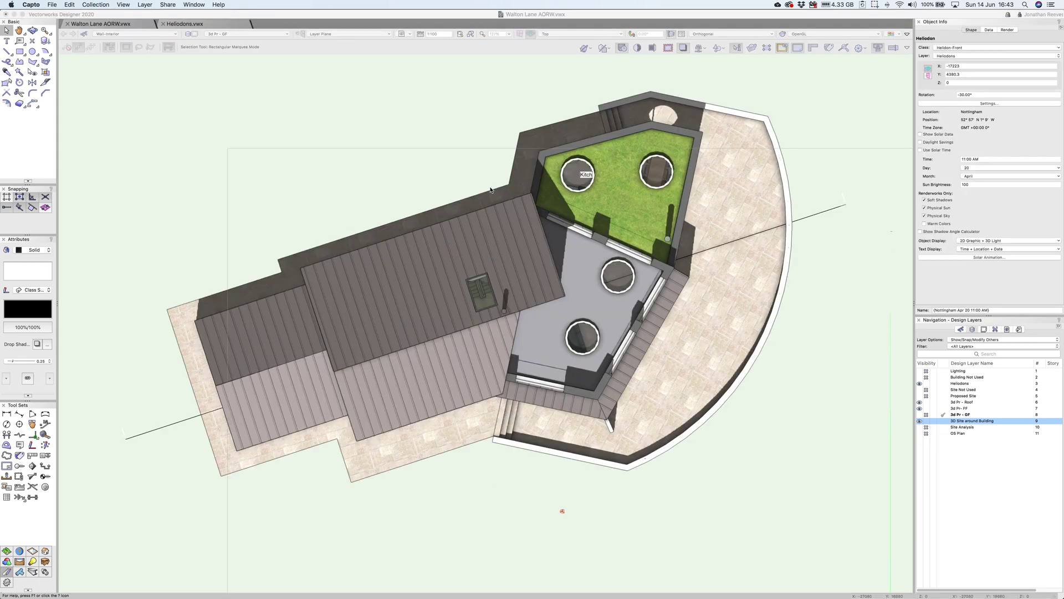
{"action": "left_click", "coordinate": [633, 268]}
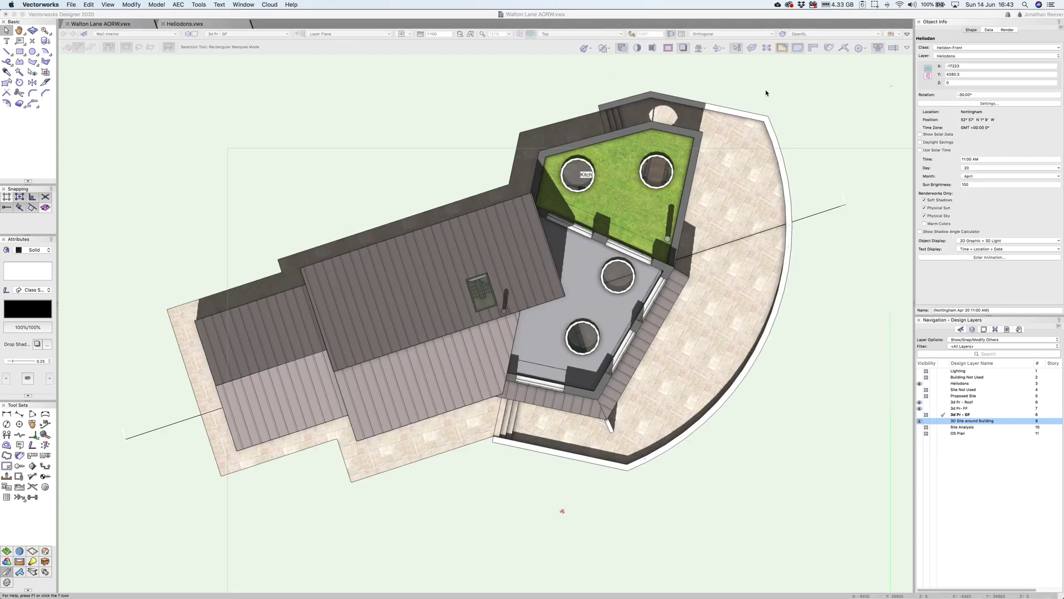
{"action": "left_click", "coordinate": [975, 258]}
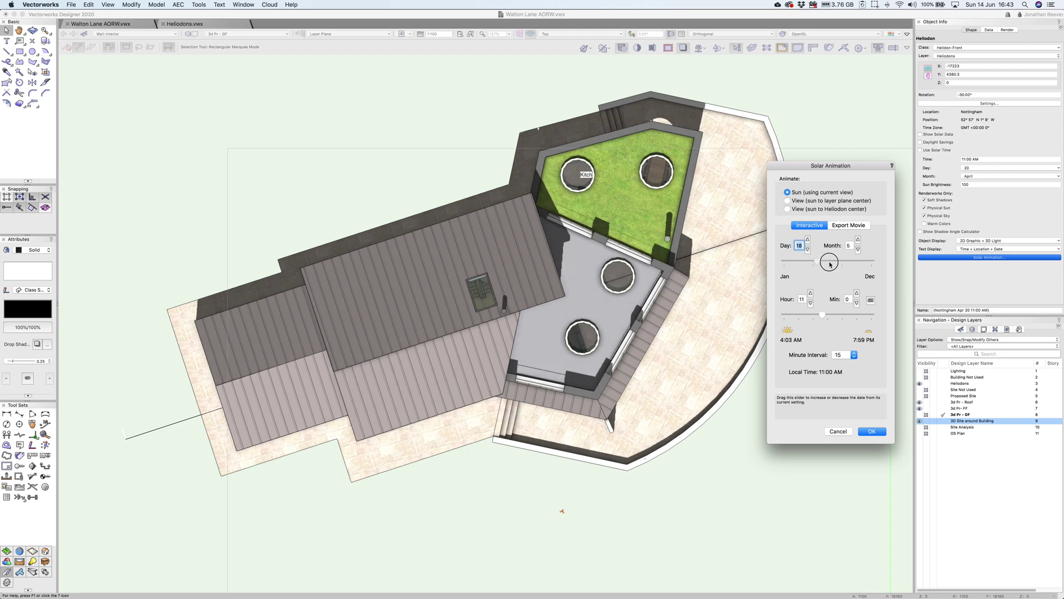
- Preview shadows across dates and times, settling on 20 June at 2:55 PM
{"action": "left_click_drag", "start_coordinate": [830, 264], "coordinate": [866, 268]}
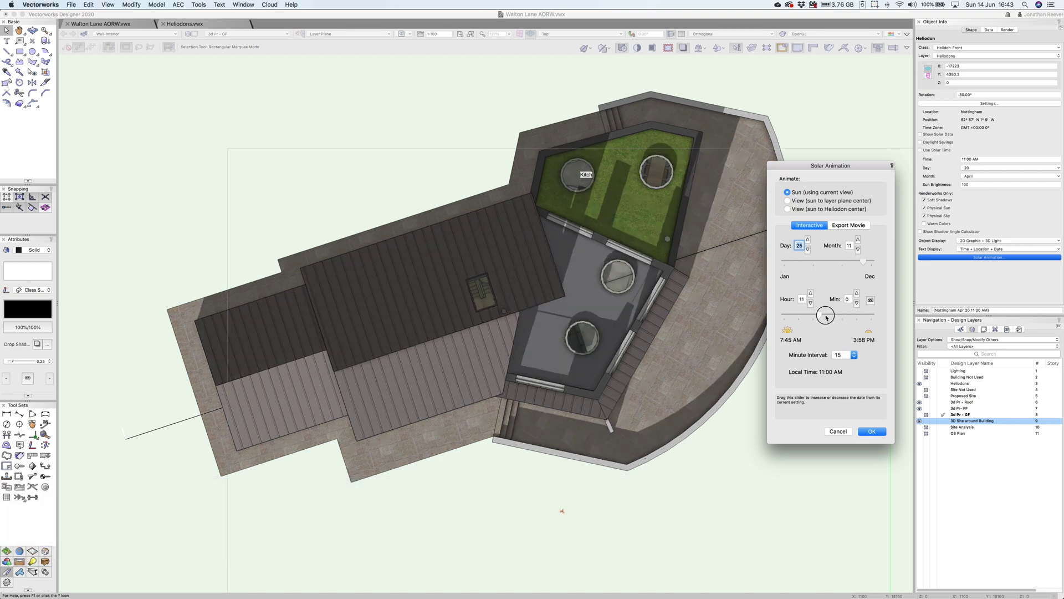
{"action": "mouse_move", "coordinate": [826, 317]}
{"action": "left_mouse_down"}
{"action": "mouse_move", "coordinate": [836, 317]}
{"action": "mouse_move", "coordinate": [788, 315]}
{"action": "mouse_move", "coordinate": [808, 314]}
{"action": "mouse_move", "coordinate": [815, 300]}
{"action": "left_mouse_up"}
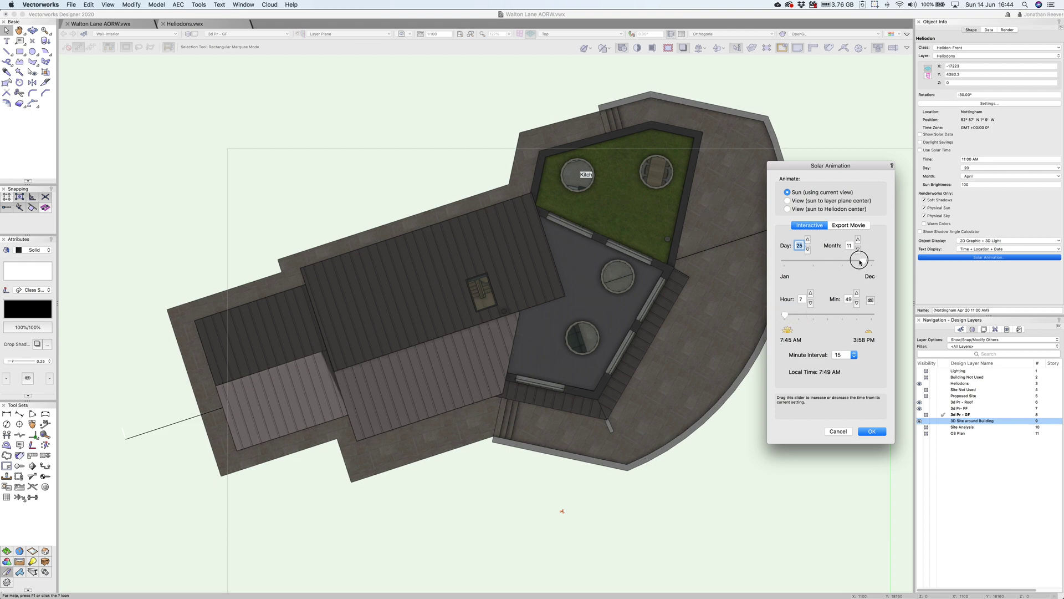
{"action": "left_click", "coordinate": [825, 262]}
{"action": "left_click_drag", "start_coordinate": [809, 317], "coordinate": [853, 316]}
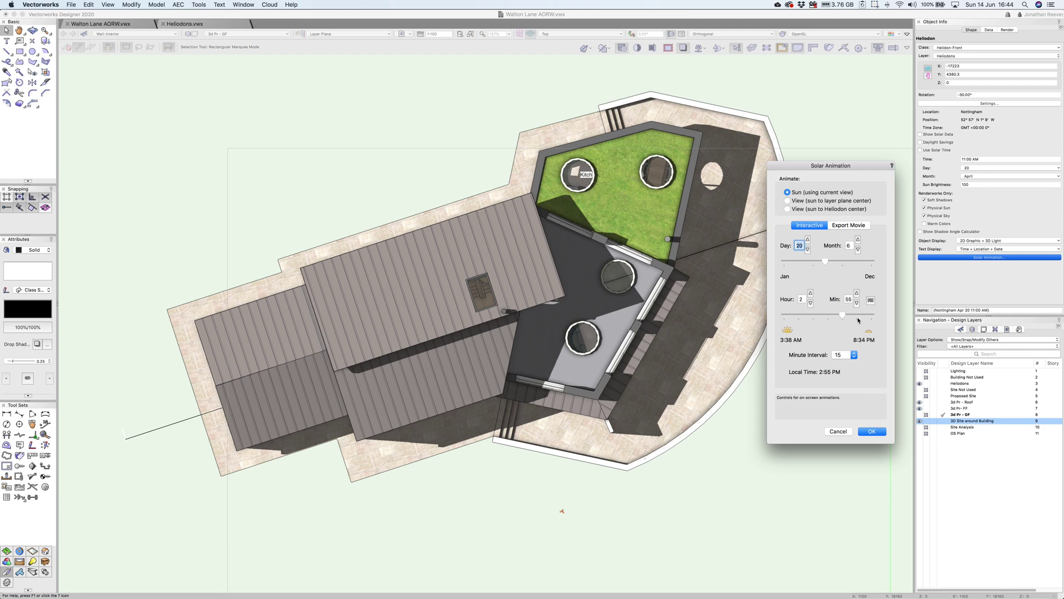
- Review the Export Movie options, then cancel the Solar Animation without keeping changes
{"action": "left_click", "coordinate": [853, 226]}
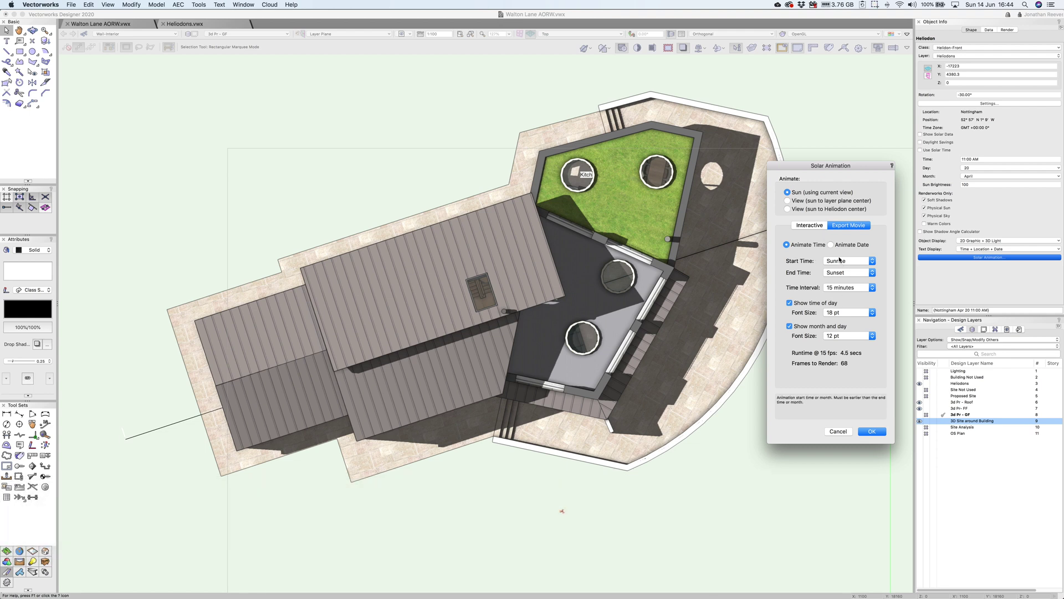
{"action": "left_click", "coordinate": [838, 432]}
{"action": "left_click", "coordinate": [840, 435]}
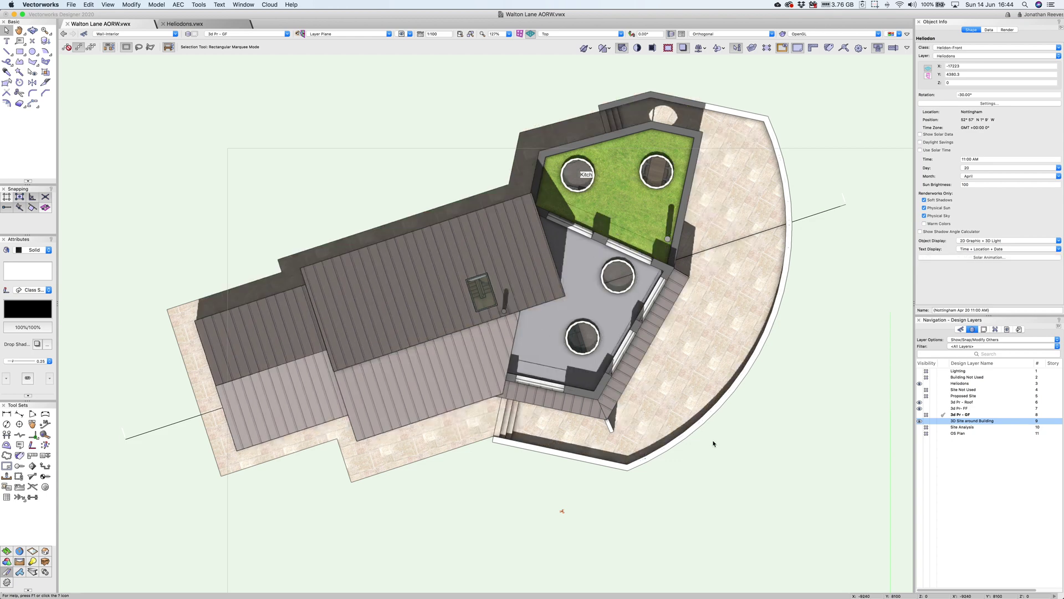
- Orbit the model from top plan into an angled 3D view of the whole house
{"action": "middle_click_drag", "start_coordinate": [715, 444], "coordinate": [657, 377], "text": "super"}
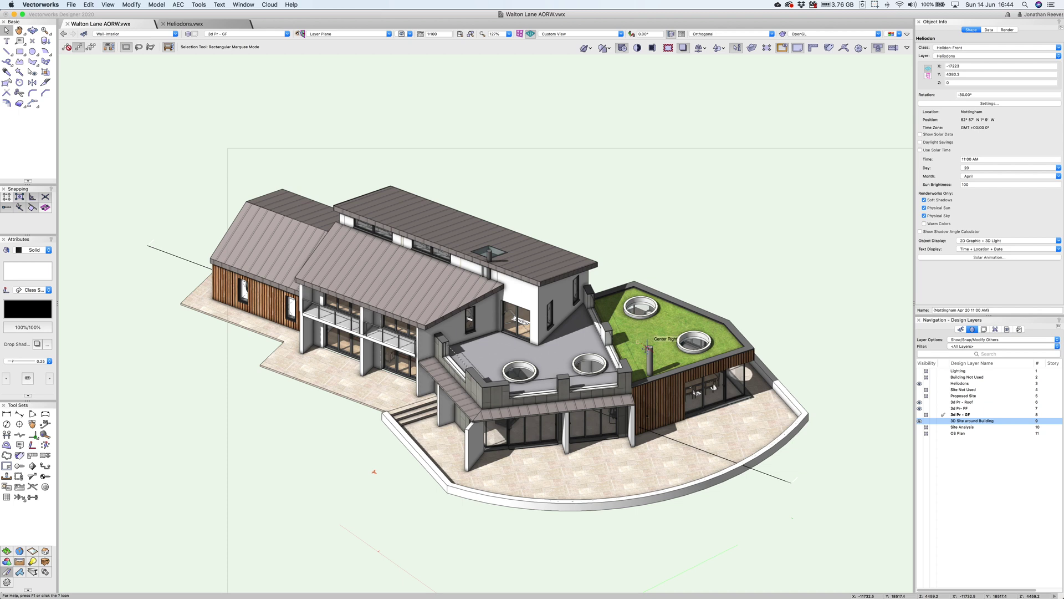
- Step through saved views 1 Drive Entrance, 2 Approach, 3 Approach and 4 Approach
{"action": "left_click", "coordinate": [1007, 329]}
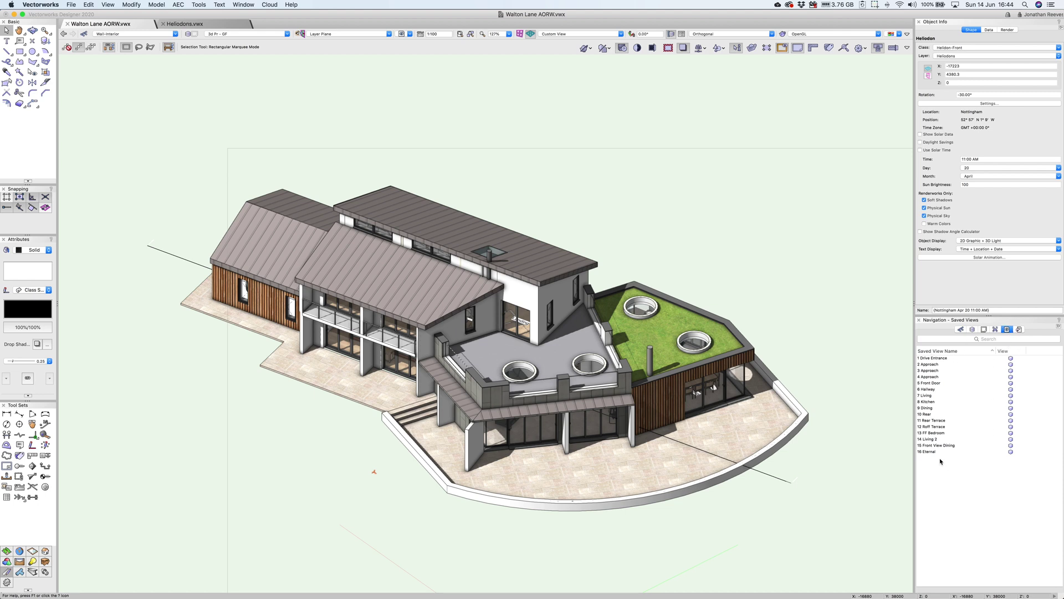
{"action": "left_click", "coordinate": [932, 358]}
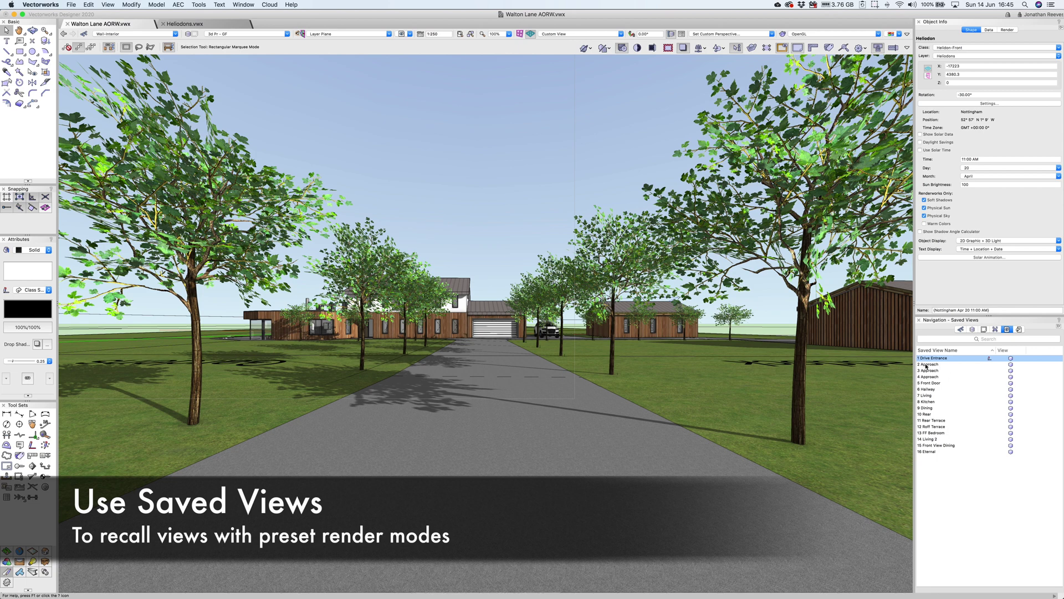
{"action": "left_click", "coordinate": [798, 48]}
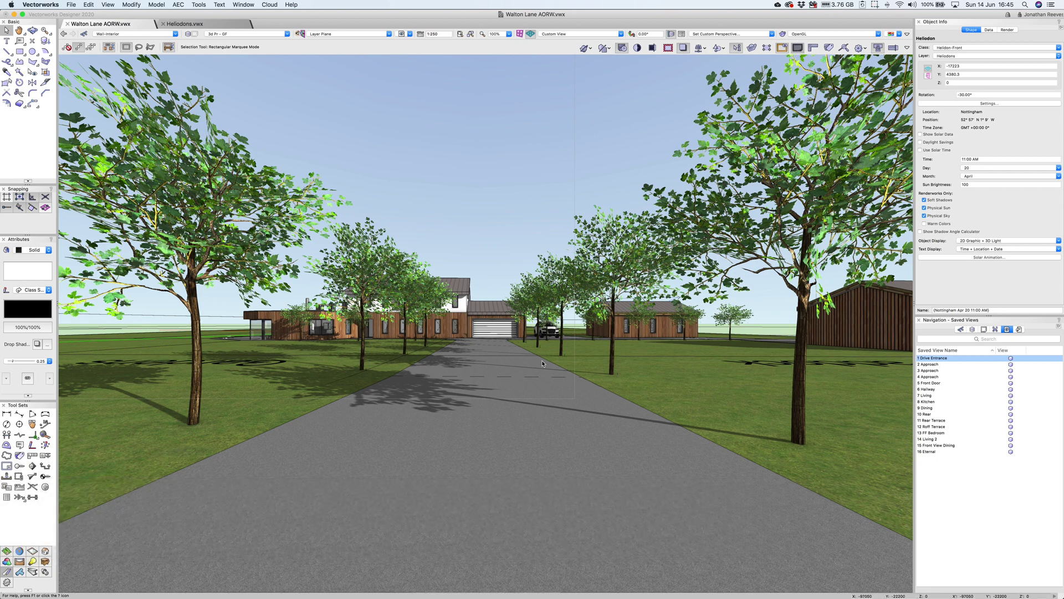
{"action": "left_click", "coordinate": [934, 365]}
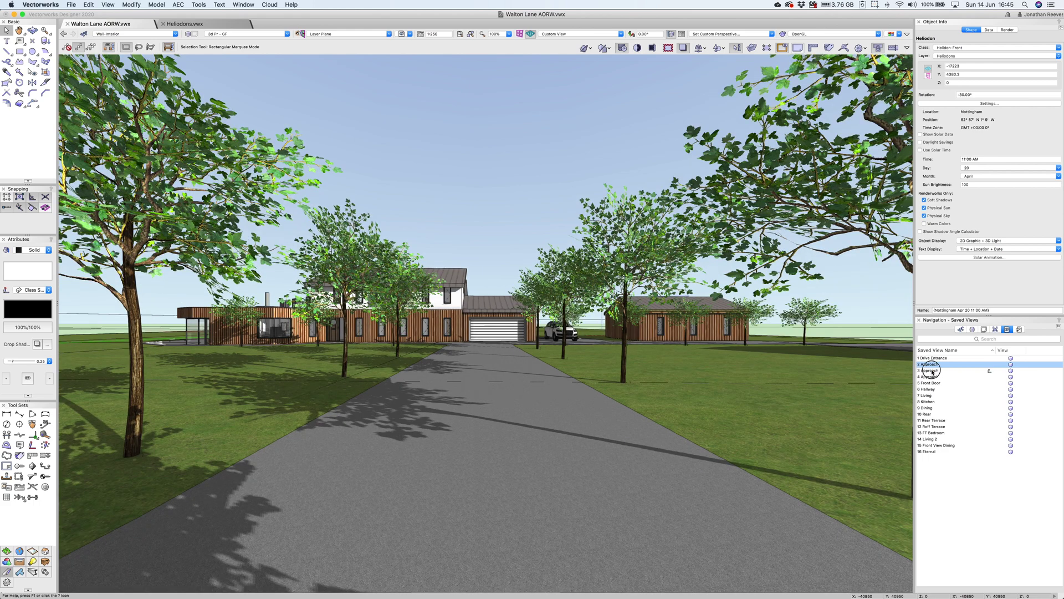
{"action": "left_click", "coordinate": [933, 371]}
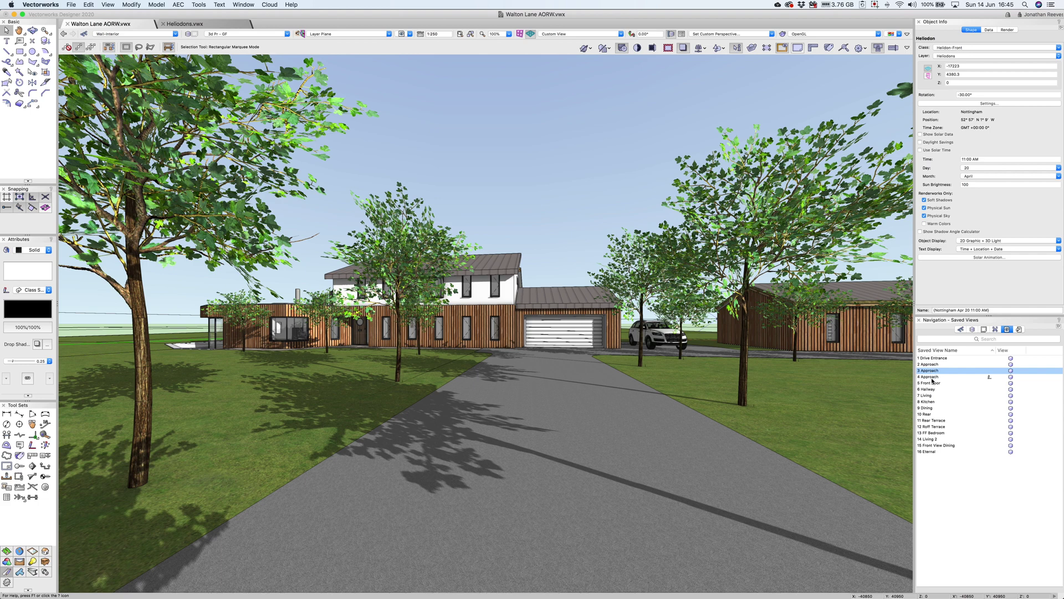
{"action": "left_click", "coordinate": [933, 378]}
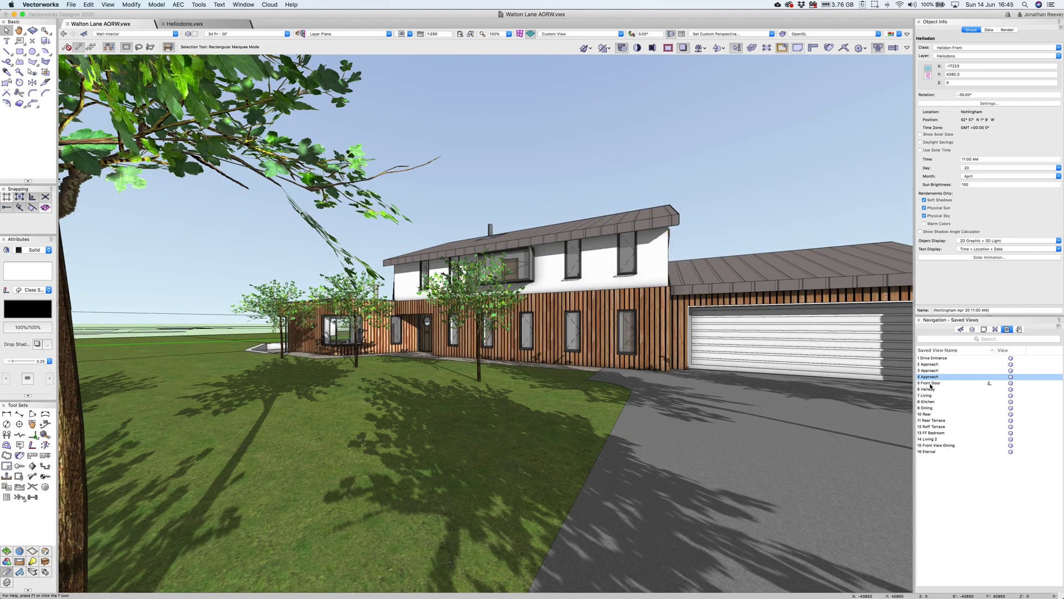
- Step through saved views 5 Front Door, 6 Hallway and 7 Living
{"action": "double_click", "coordinate": [931, 384]}
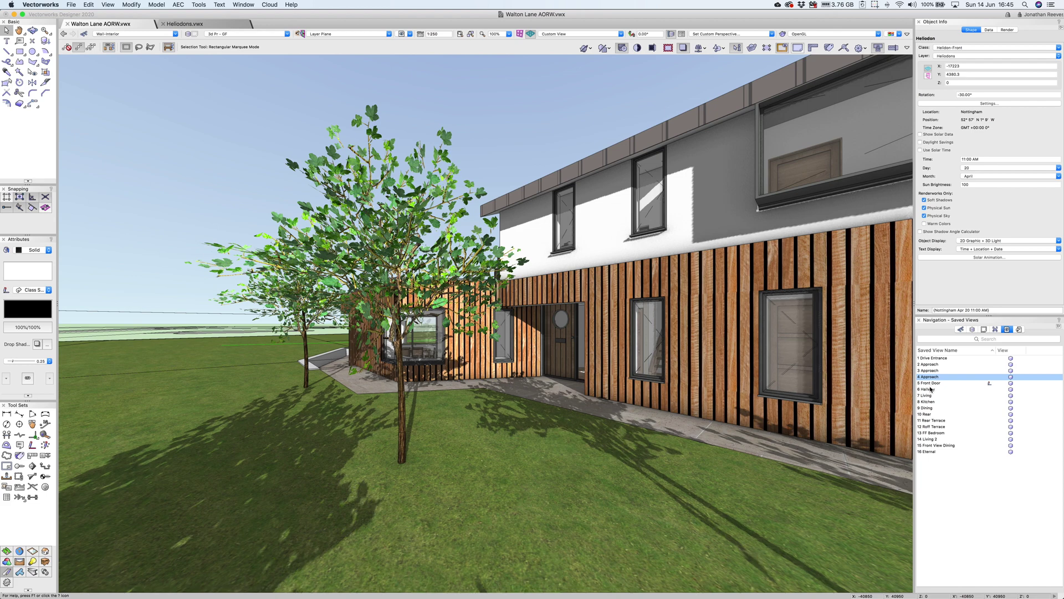
{"action": "left_click", "coordinate": [930, 384]}
{"action": "left_click", "coordinate": [931, 390]}
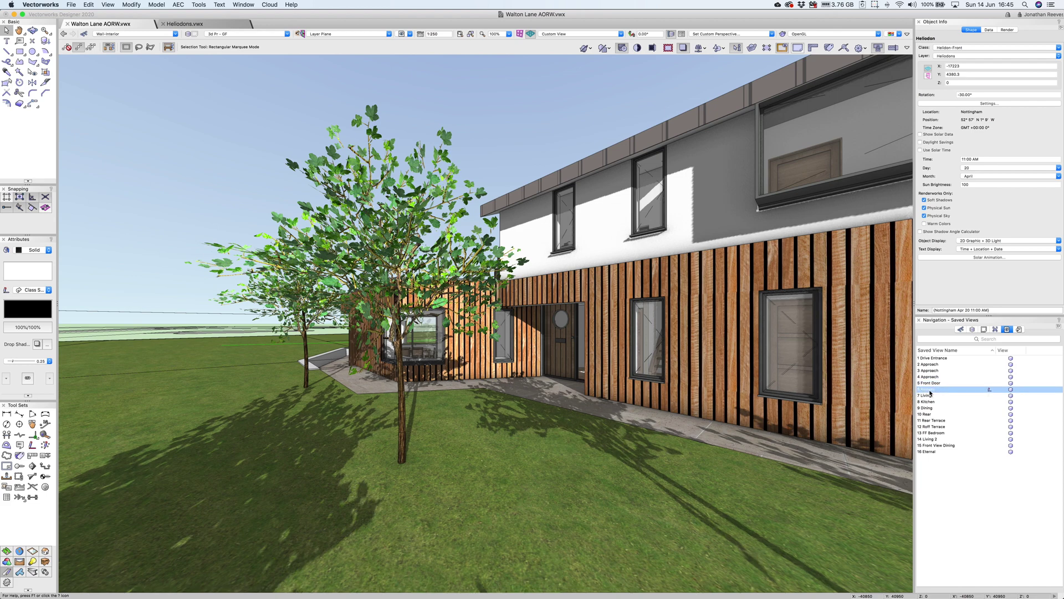
{"action": "double_click", "coordinate": [931, 392]}
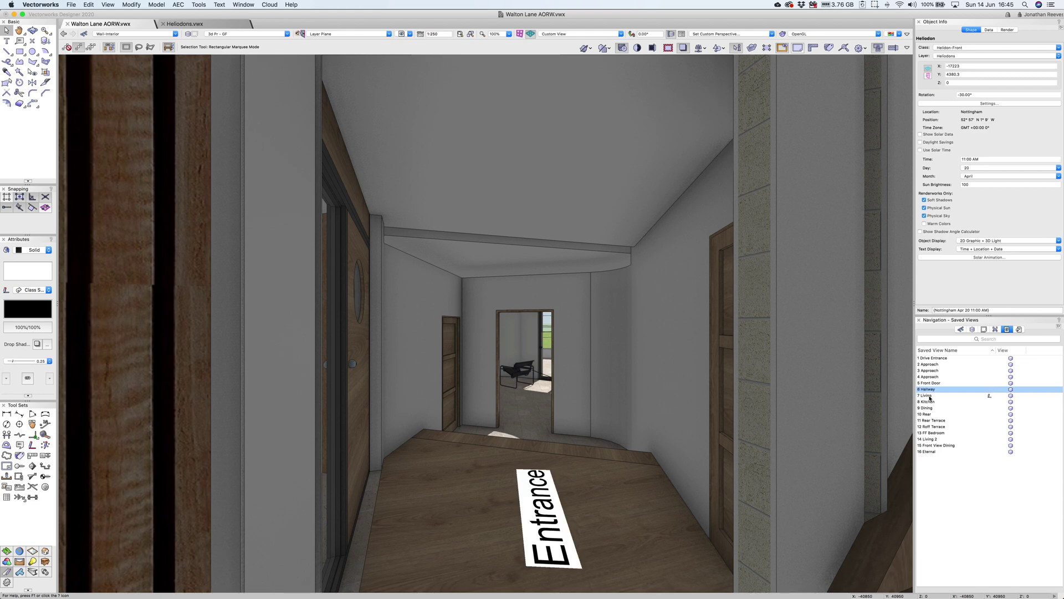
{"action": "left_click", "coordinate": [931, 396]}
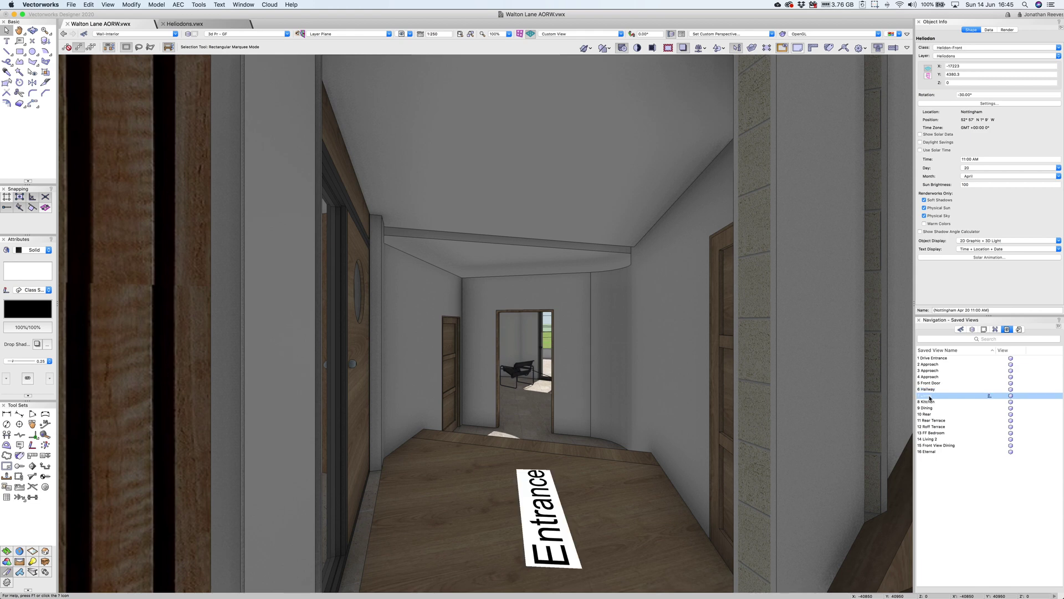
{"action": "double_click", "coordinate": [930, 396]}
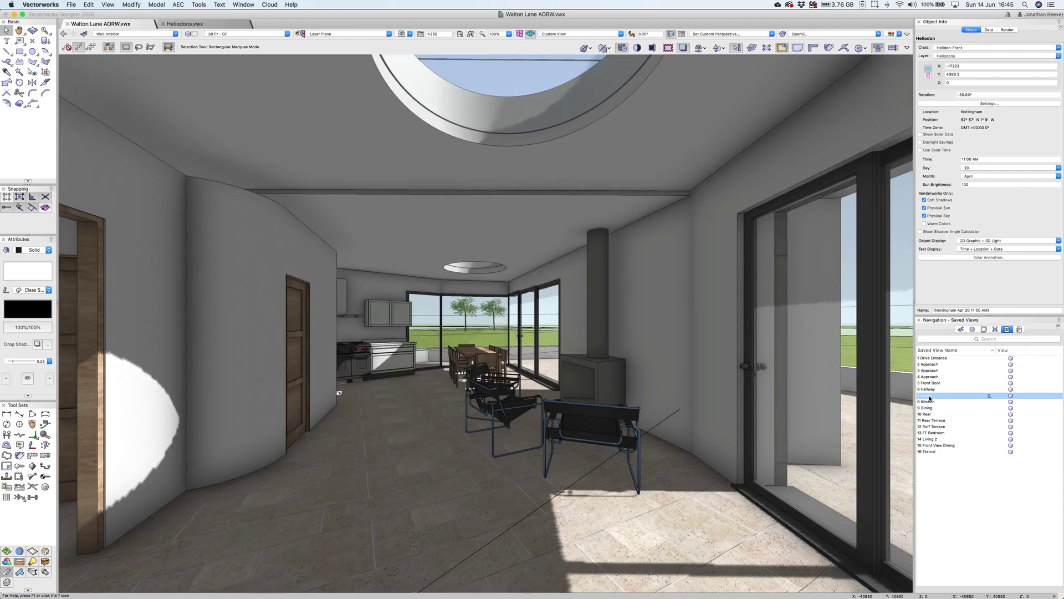
- Step through saved views 8 Kitchen and 9 Dining, ending on 10 Rear
{"action": "left_click", "coordinate": [928, 402]}
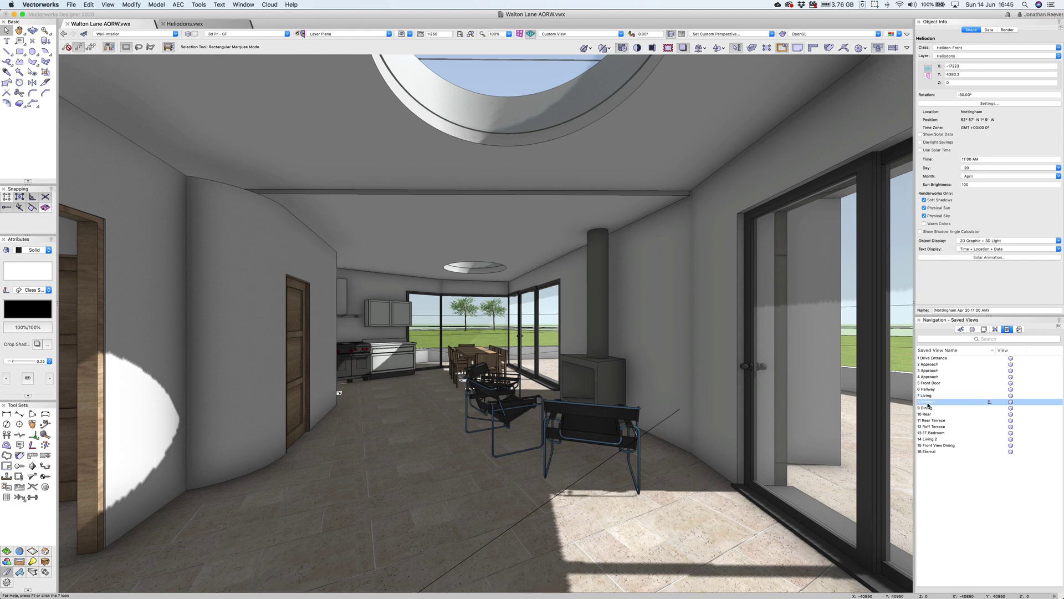
{"action": "double_click", "coordinate": [929, 402]}
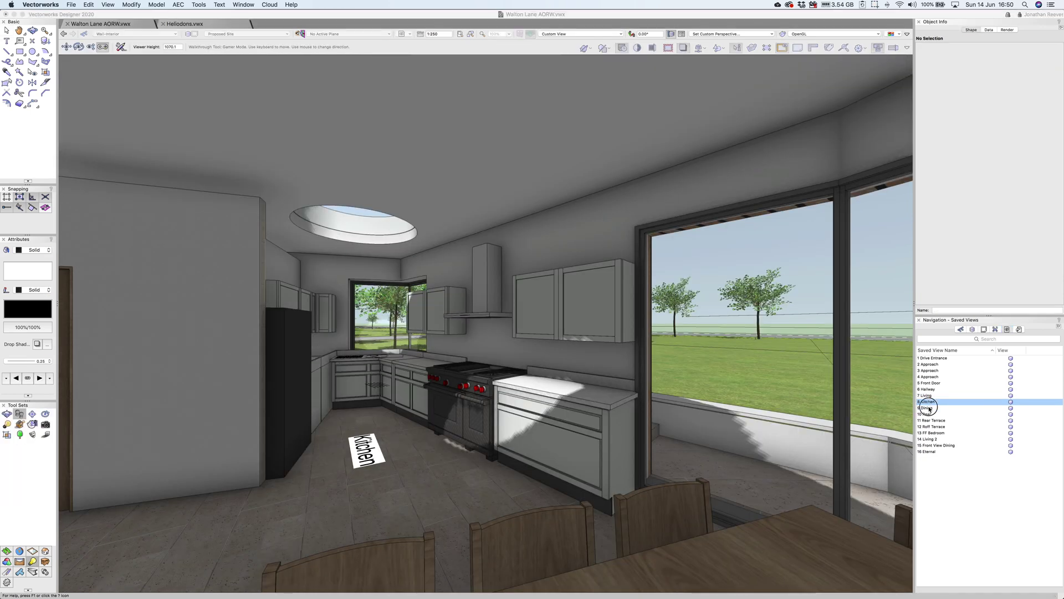
{"action": "left_click", "coordinate": [930, 408]}
{"action": "double_click", "coordinate": [930, 409]}
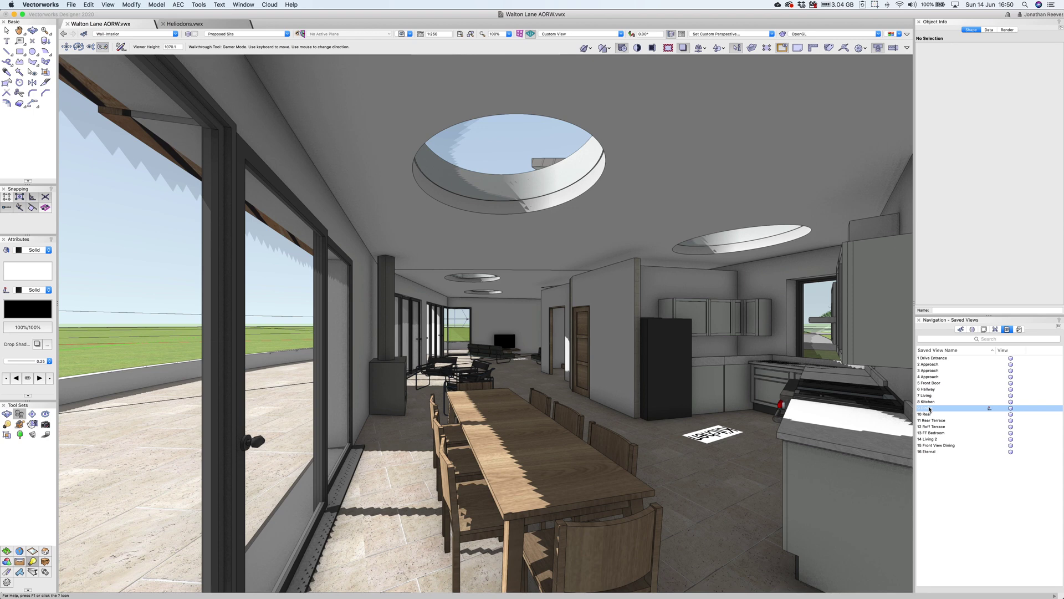
{"action": "left_click", "coordinate": [927, 414]}
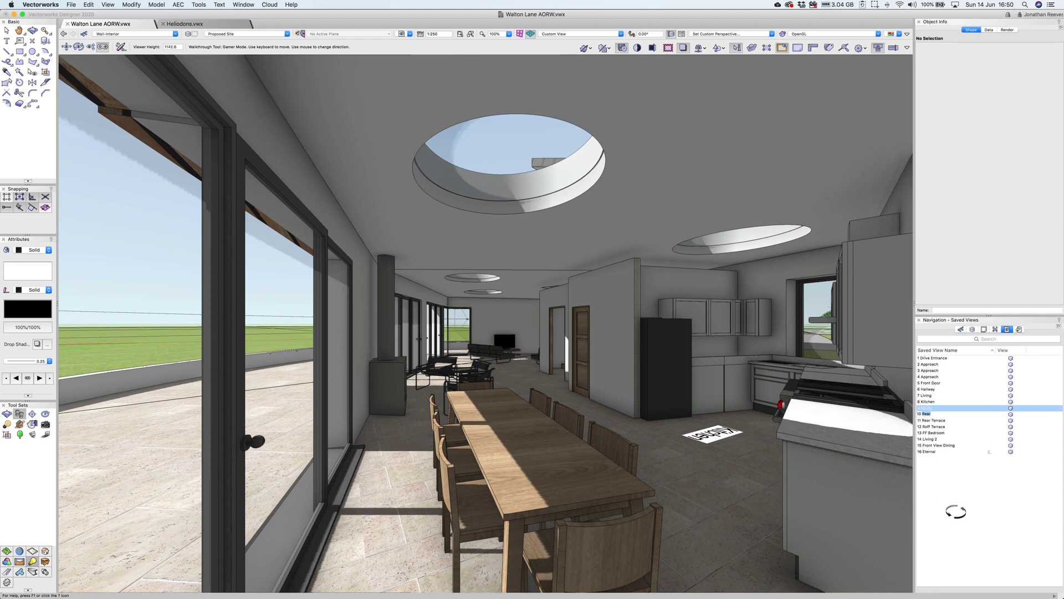
{"action": "left_click", "coordinate": [927, 414]}
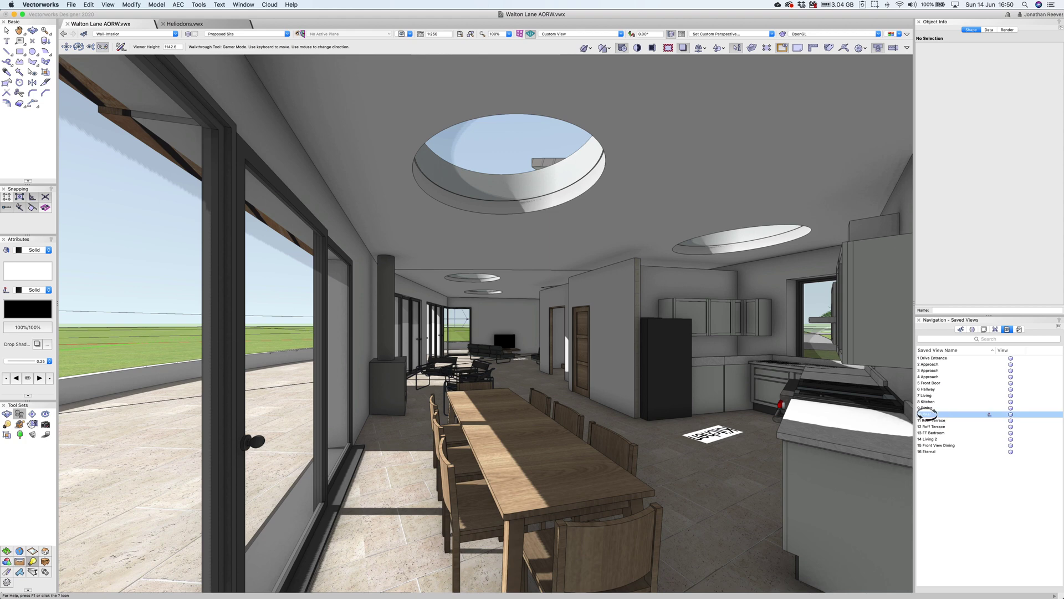
{"action": "double_click", "coordinate": [927, 414]}
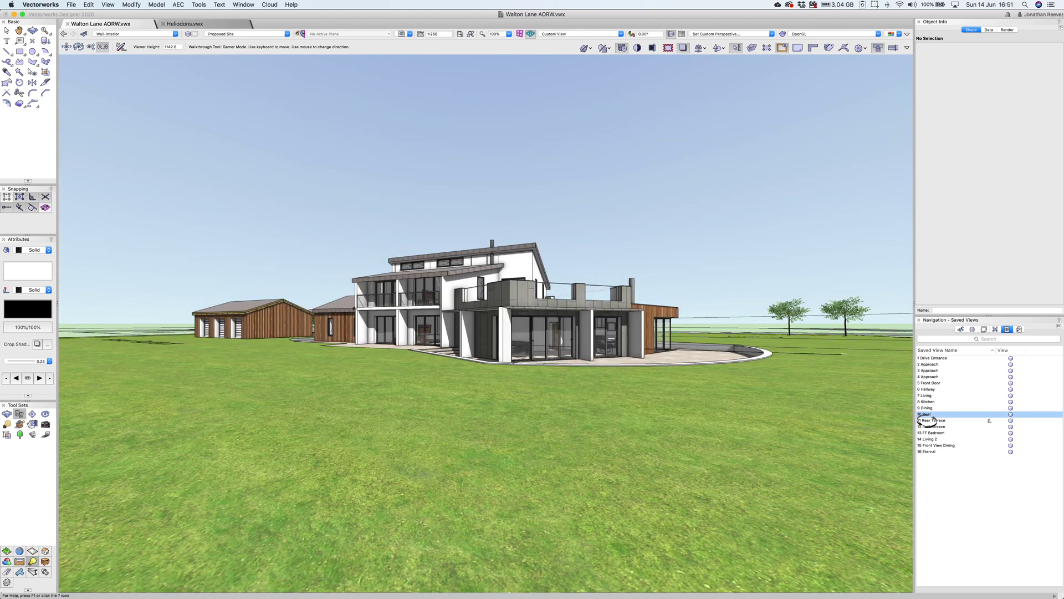
- Go to saved view 11 Rear Terrace and orbit the camera slightly toward the back terrace
{"action": "left_click", "coordinate": [921, 417]}
{"action": "key", "text": "Return"}
{"action": "left_click", "coordinate": [938, 421]}
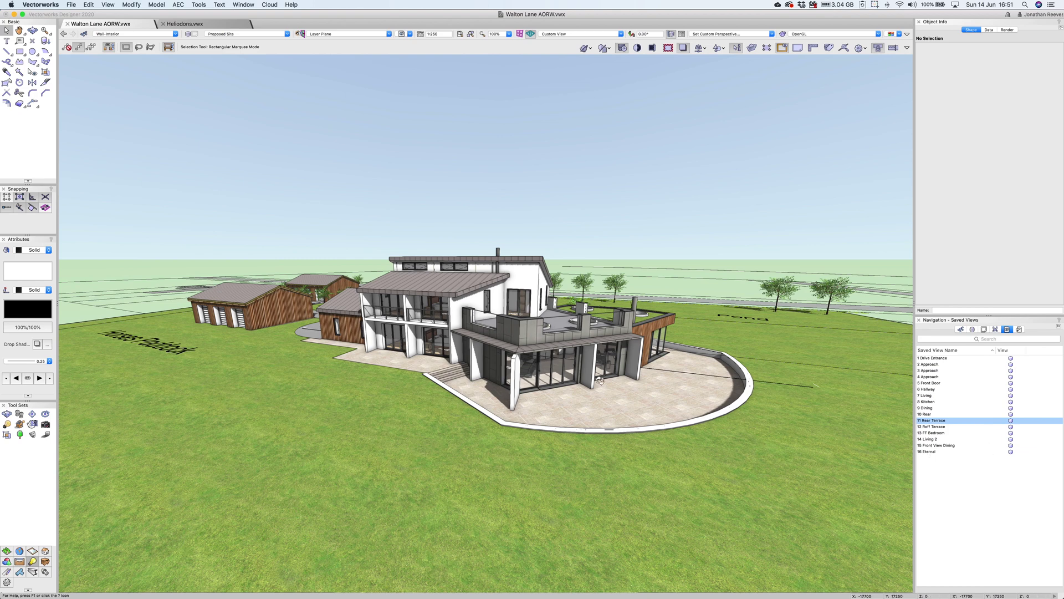
{"action": "key", "text": "shift+c"}
{"action": "left_click_drag", "start_coordinate": [602, 386], "coordinate": [508, 366]}
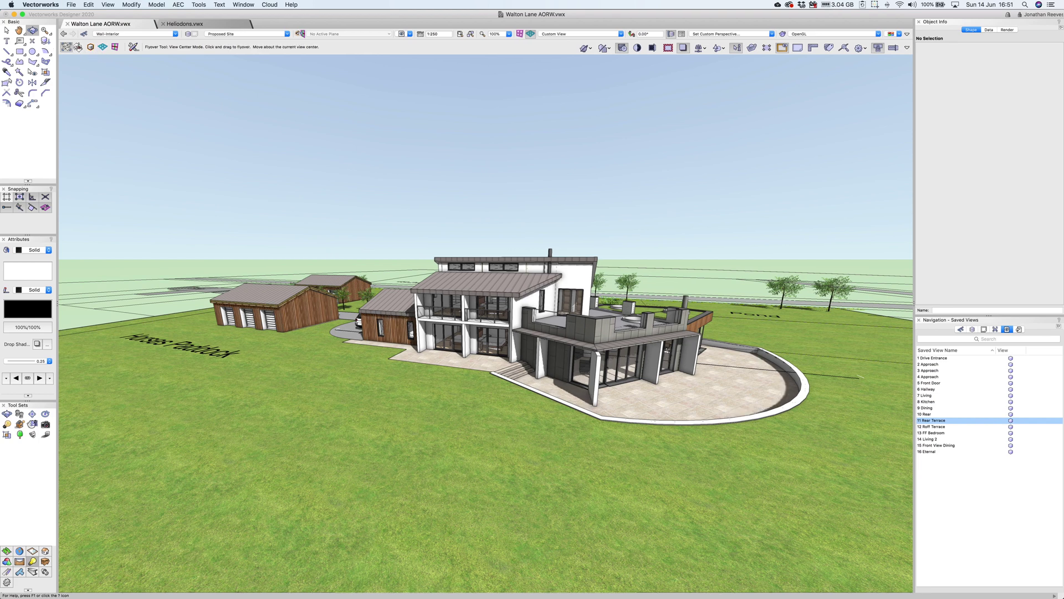
- Orbit the flyover around an origin on the house to a raised view of its timber side and roof
{"action": "left_click", "coordinate": [80, 48]}
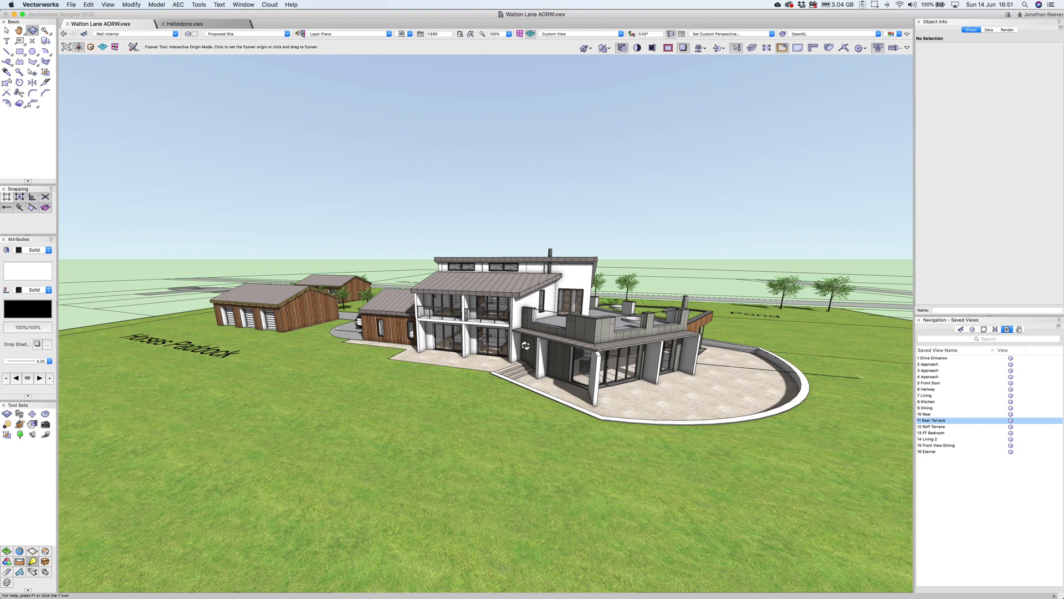
{"action": "left_click", "coordinate": [526, 346]}
{"action": "left_click_drag", "start_coordinate": [530, 388], "coordinate": [236, 426]}
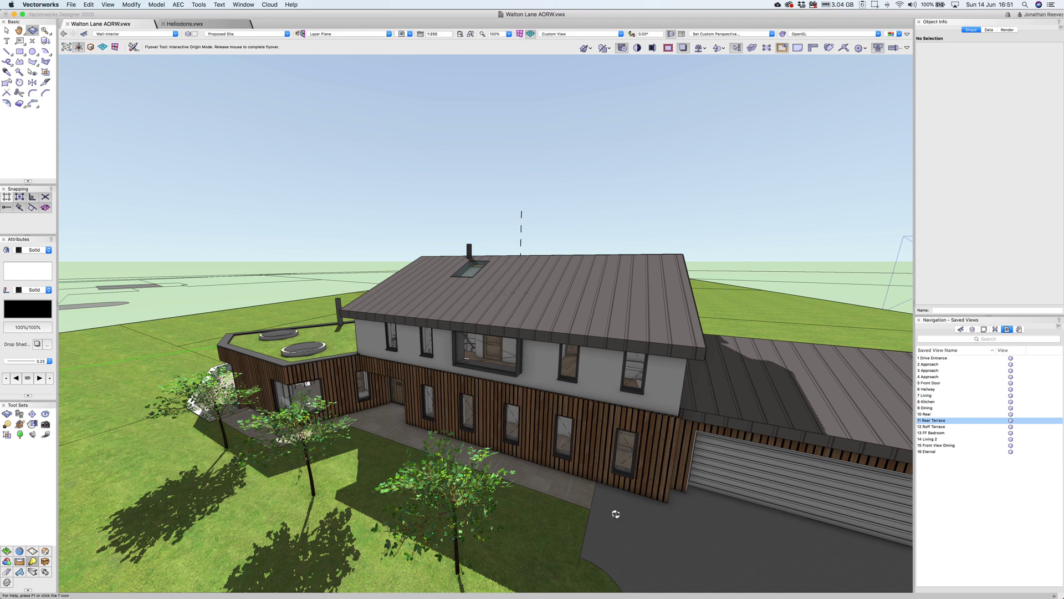
{"action": "left_click_drag", "start_coordinate": [615, 514], "coordinate": [437, 441]}
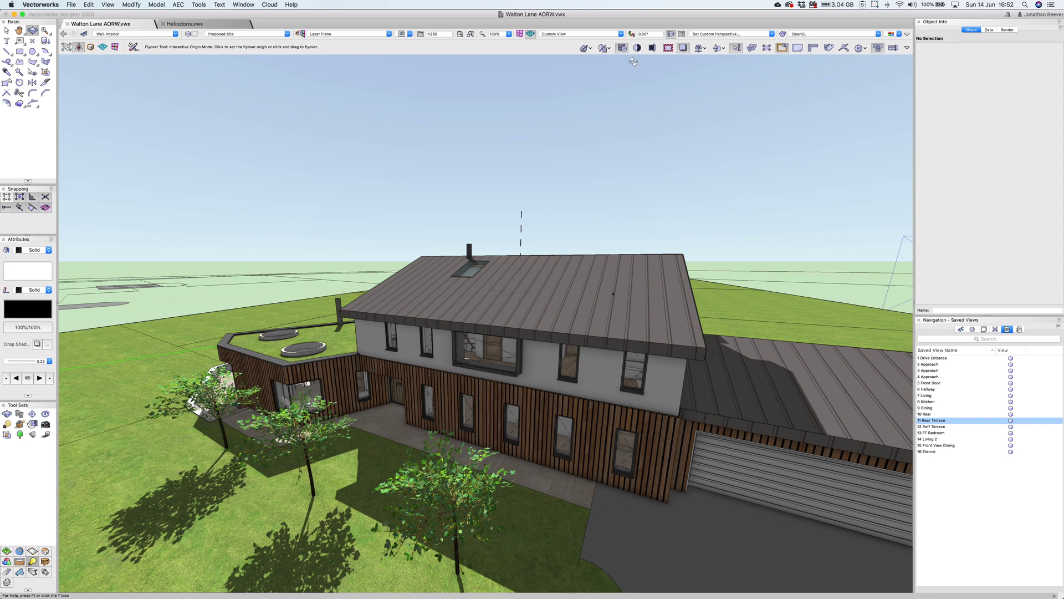
{"action": "left_click", "coordinate": [973, 330]}
- Make 3d Pr - GF the active design layer and switch to Top/Plan view
{"action": "left_click", "coordinate": [959, 416]}
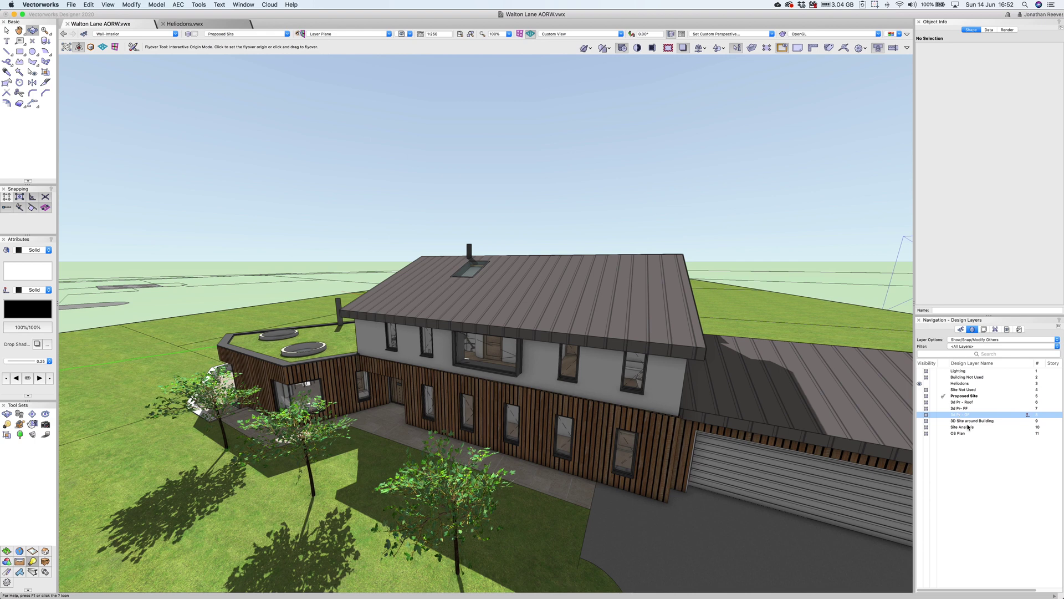
{"action": "double_click", "coordinate": [965, 416]}
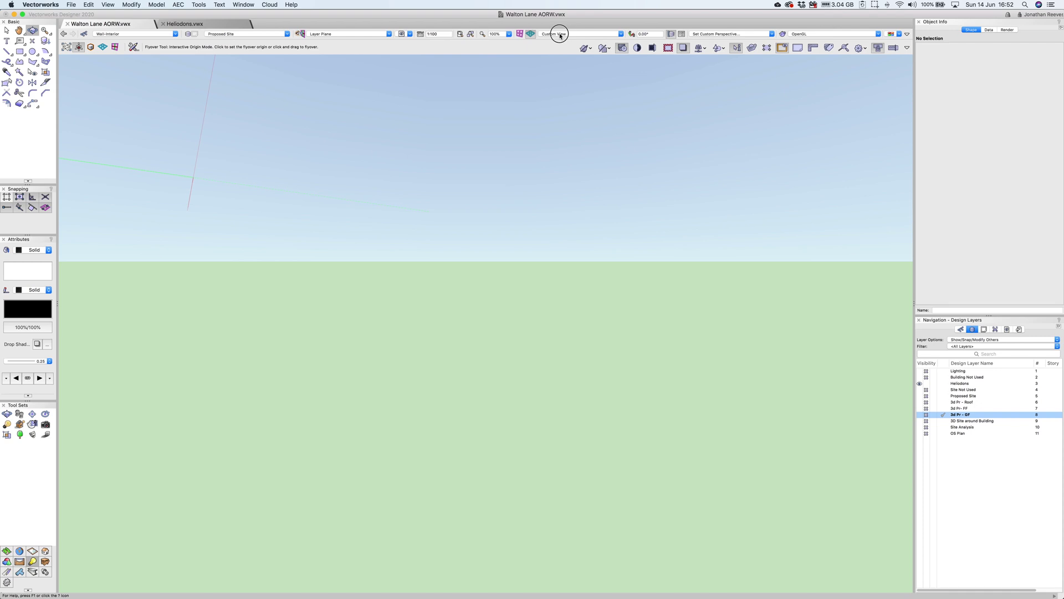
{"action": "left_click", "coordinate": [558, 34]}
{"action": "left_click", "coordinate": [563, 53]}
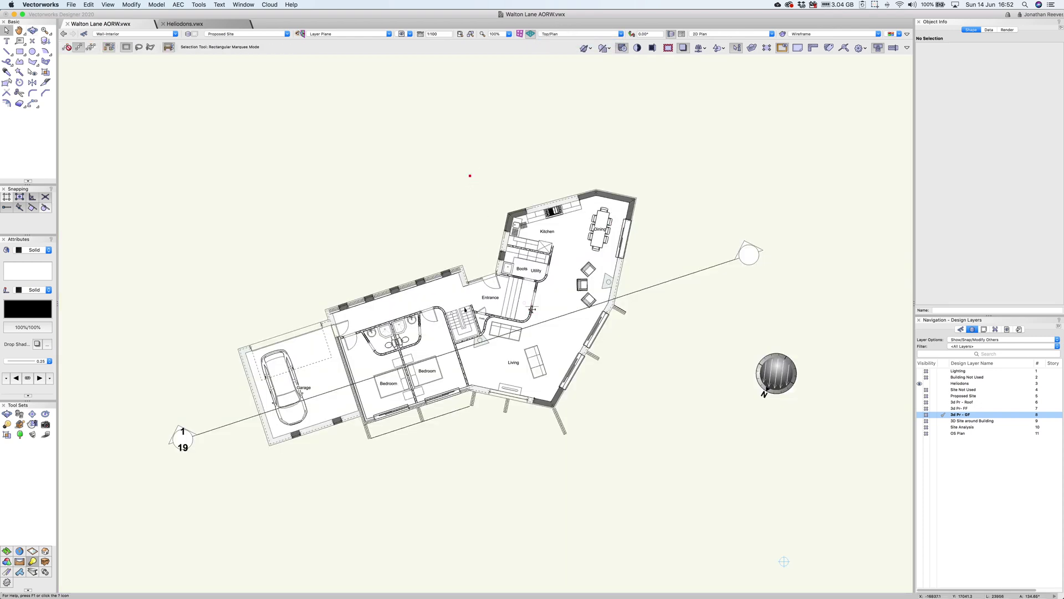
- Select the Auto Hybrid symbol near the stairs in the ground-floor plan
{"action": "scroll", "coordinate": [530, 309], "scroll_direction": "down", "scroll_amount": 2}
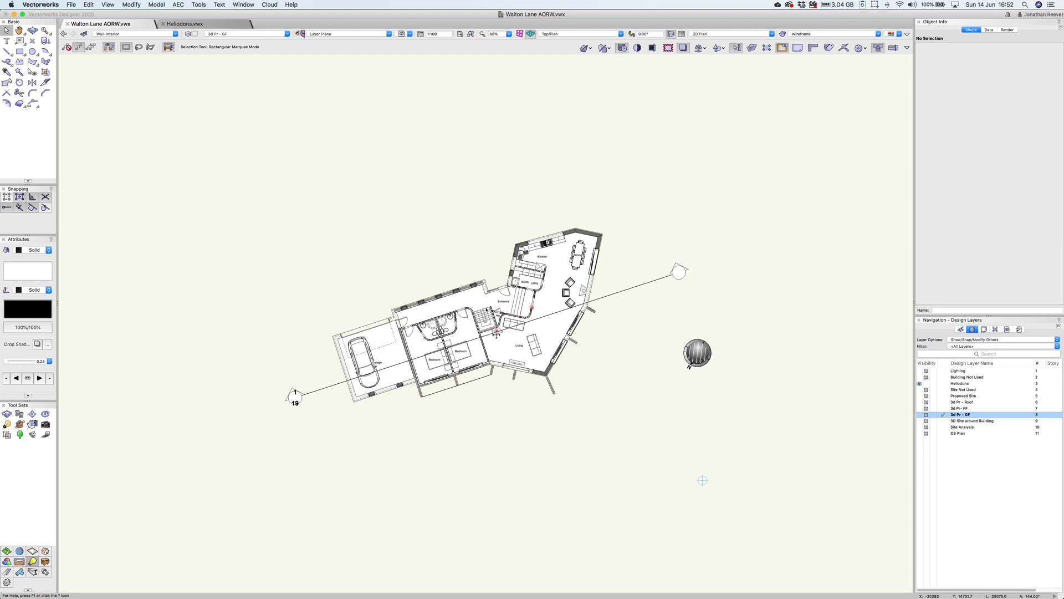
{"action": "left_click", "coordinate": [498, 334]}
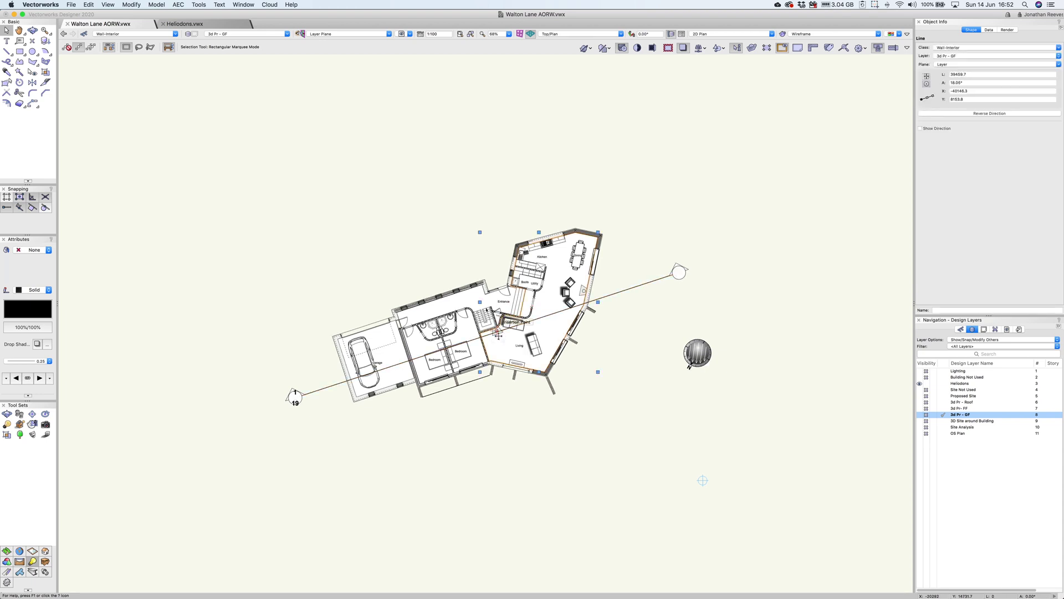
{"action": "left_click", "coordinate": [498, 333]}
{"action": "scroll", "coordinate": [496, 333], "scroll_direction": "up", "scroll_amount": 3}
{"action": "left_click", "coordinate": [496, 328]}
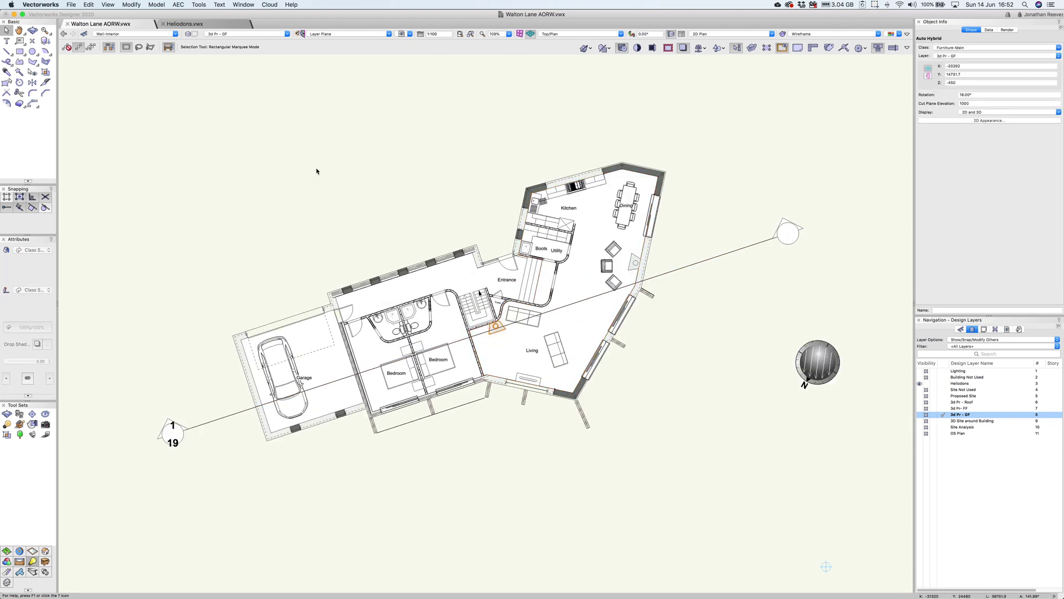
{"action": "left_click", "coordinate": [151, 4]}
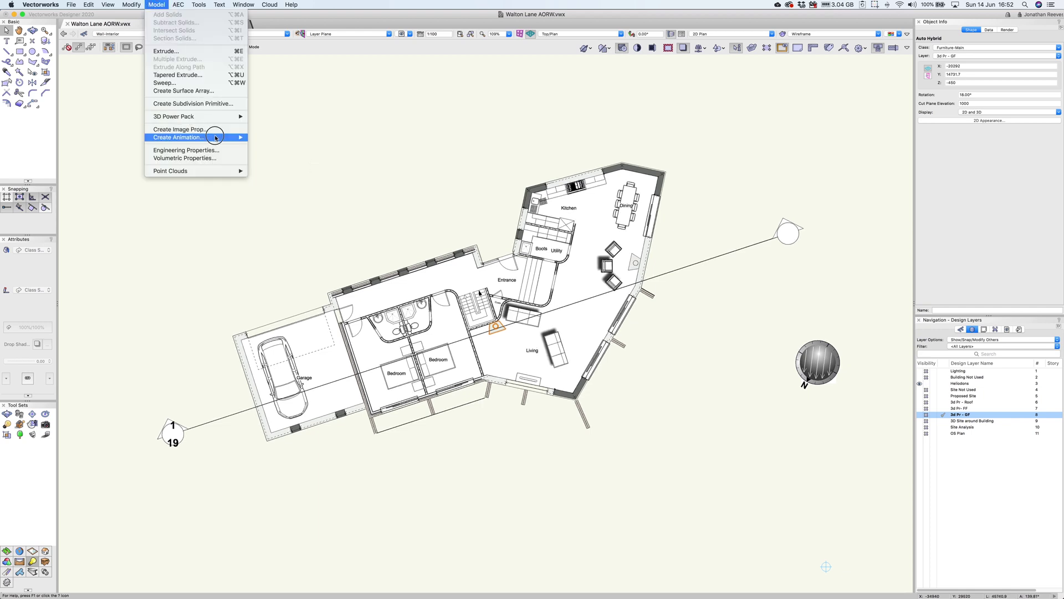
- Create a 180° orbit animation path about the selected symbol and position it on the plan
{"action": "mouse_move", "coordinate": [215, 138]}
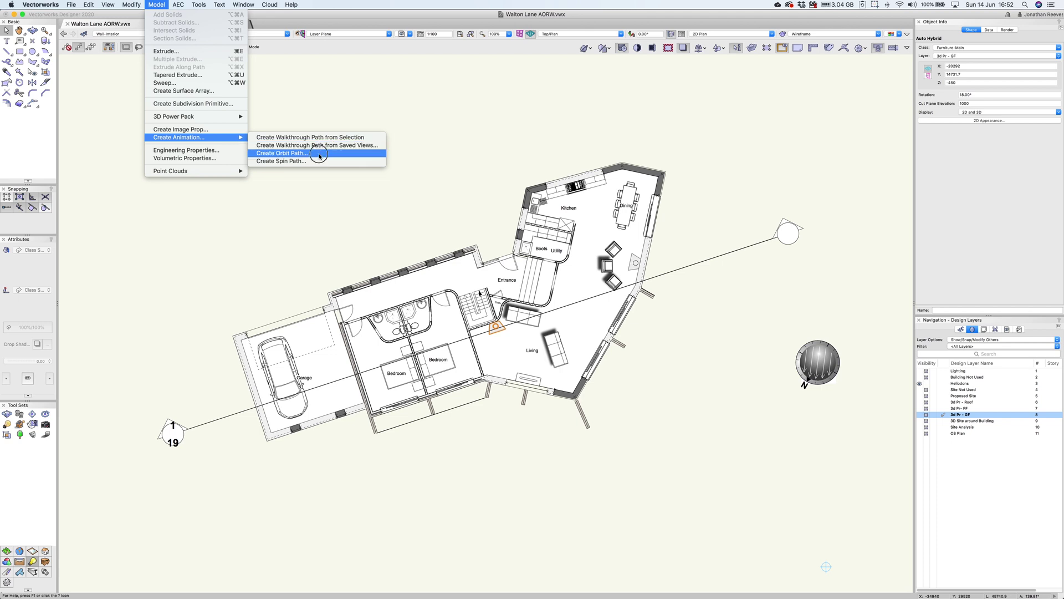
{"action": "left_click", "coordinate": [320, 156]}
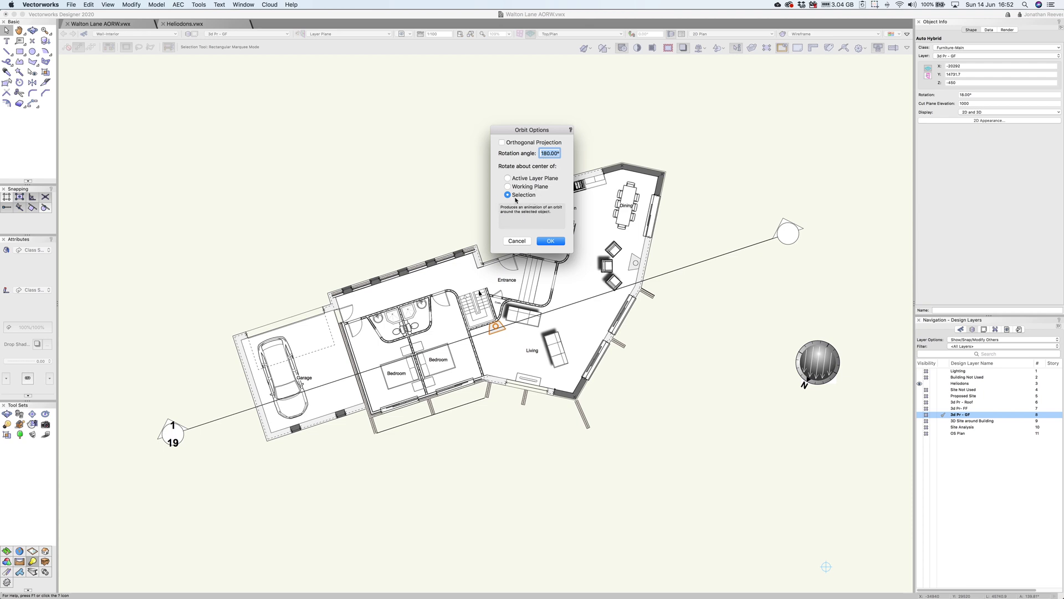
{"action": "left_click", "coordinate": [556, 242]}
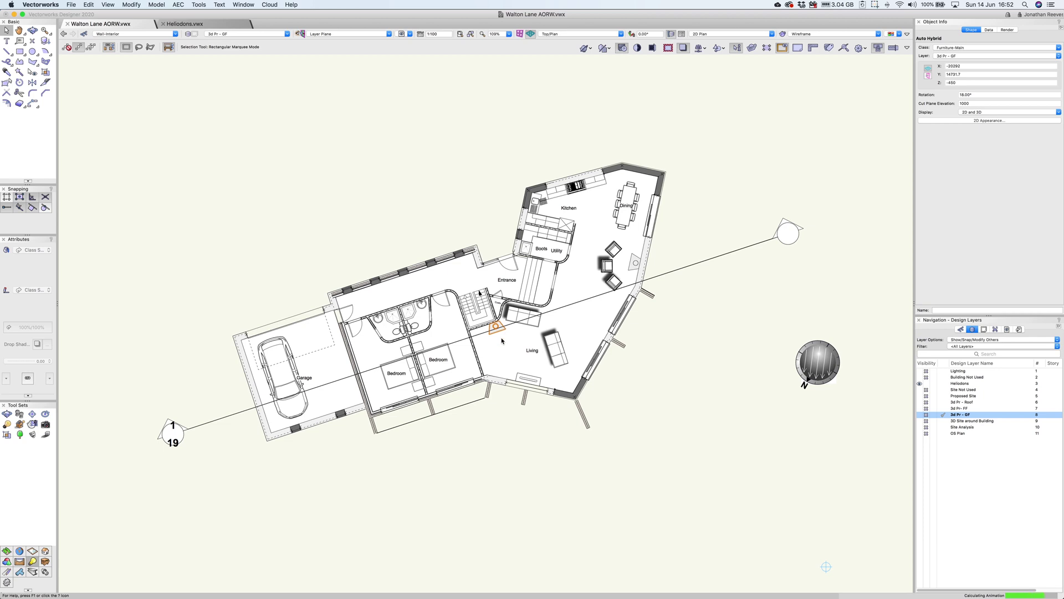
{"action": "left_click_drag", "start_coordinate": [502, 340], "coordinate": [497, 221]}
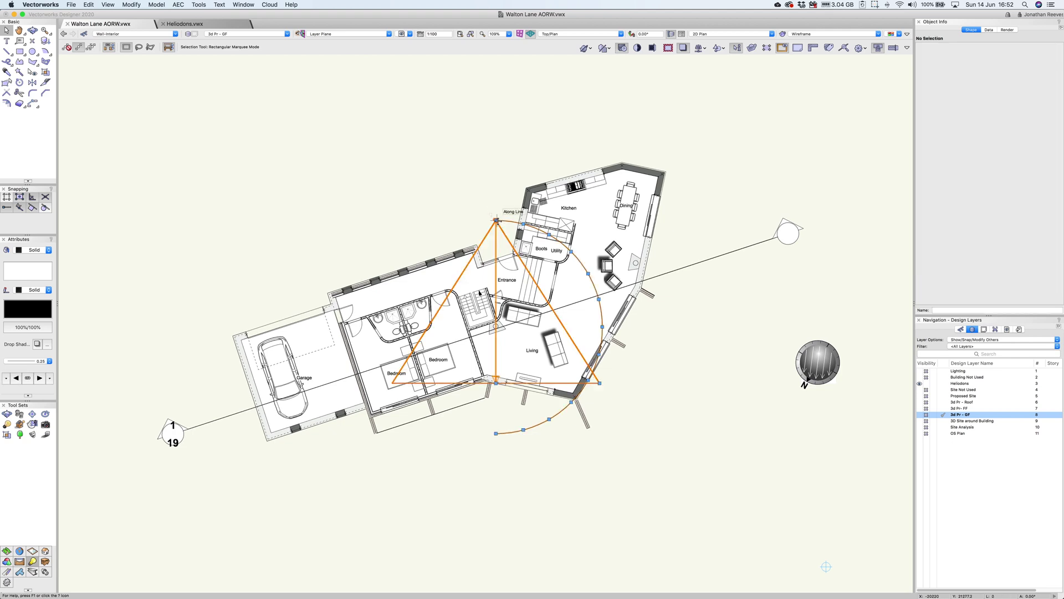
- Scale the orbit path by a symmetric factor of 3 and activate its camera view
{"action": "left_click", "coordinate": [132, 4]}
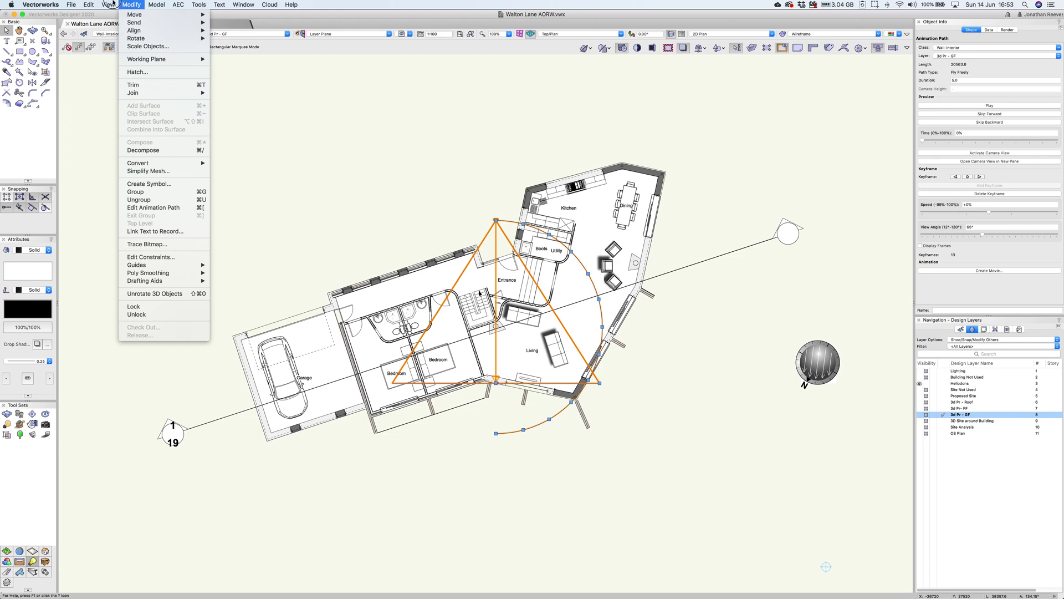
{"action": "left_click", "coordinate": [133, 47]}
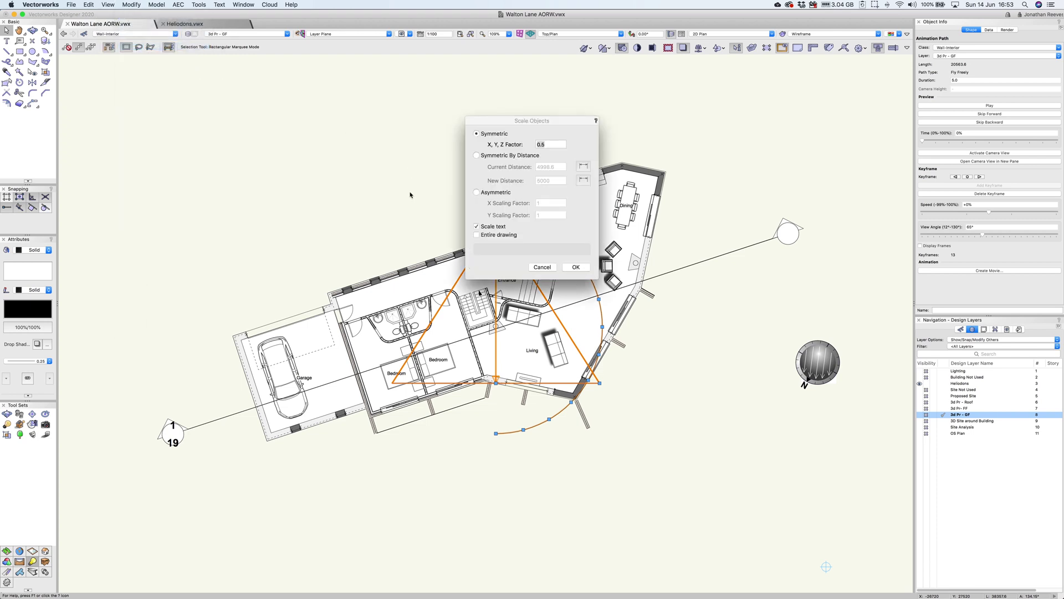
{"action": "type", "text": "3"}
{"action": "key", "text": "Return"}
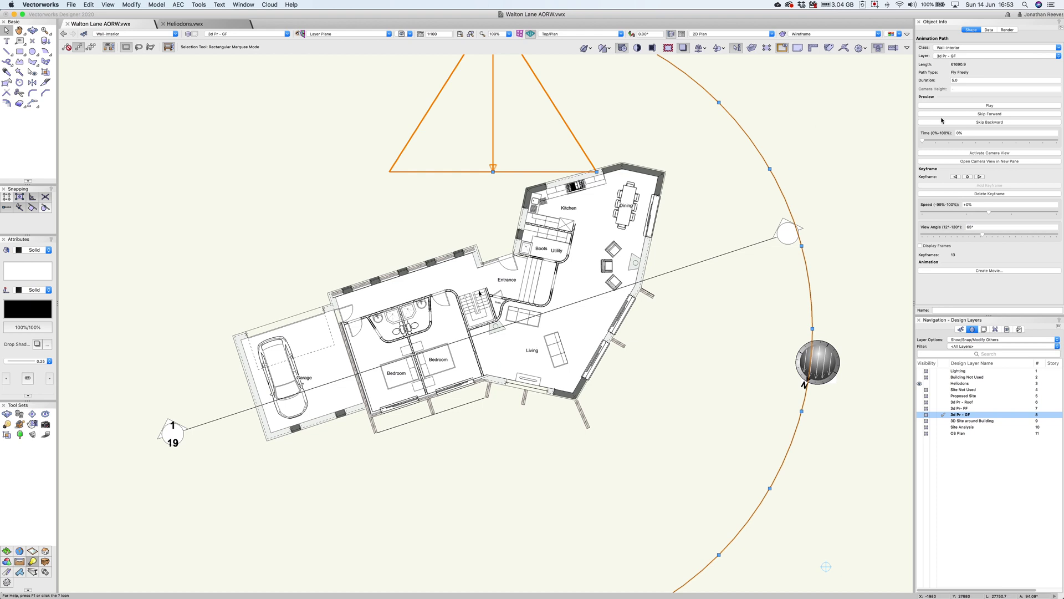
{"action": "left_click", "coordinate": [984, 153]}
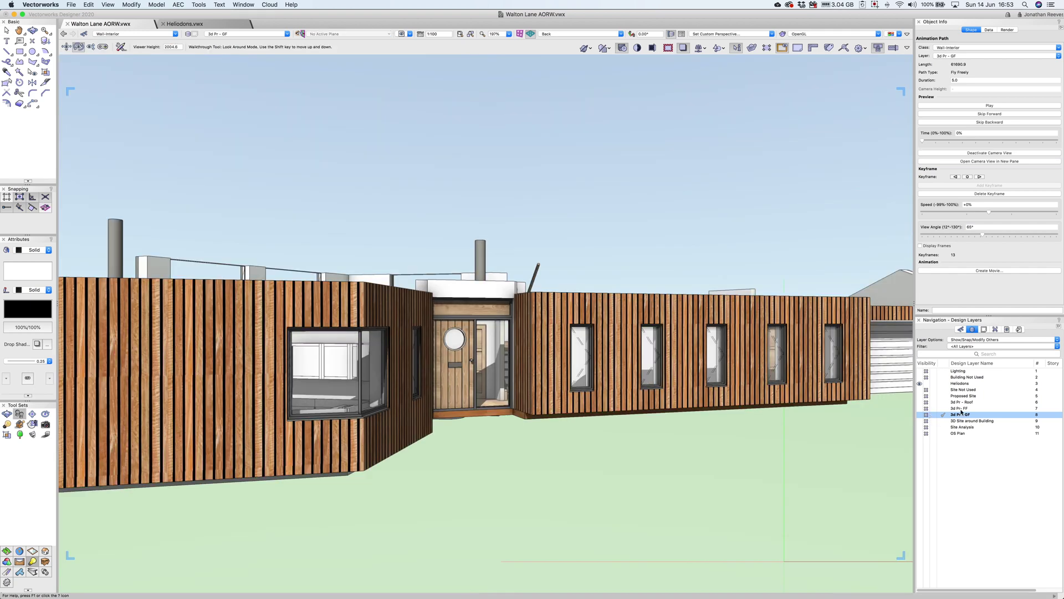
- Make the 3d Pr - FF, 3d Pr - Roof and 3D Site around Building layers visible
{"action": "left_click", "coordinate": [921, 409]}
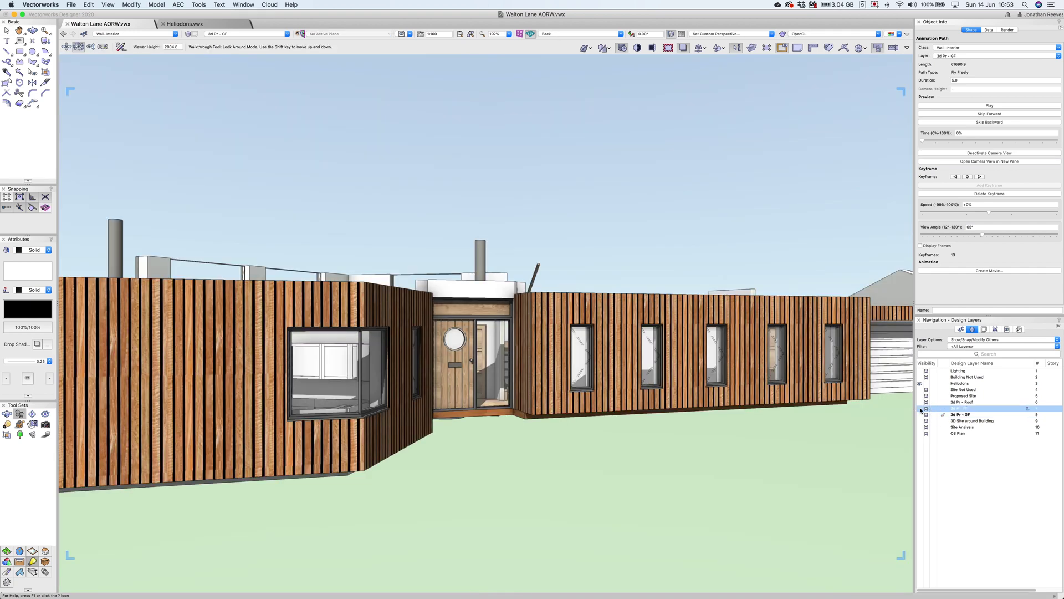
{"action": "left_click", "coordinate": [920, 407]}
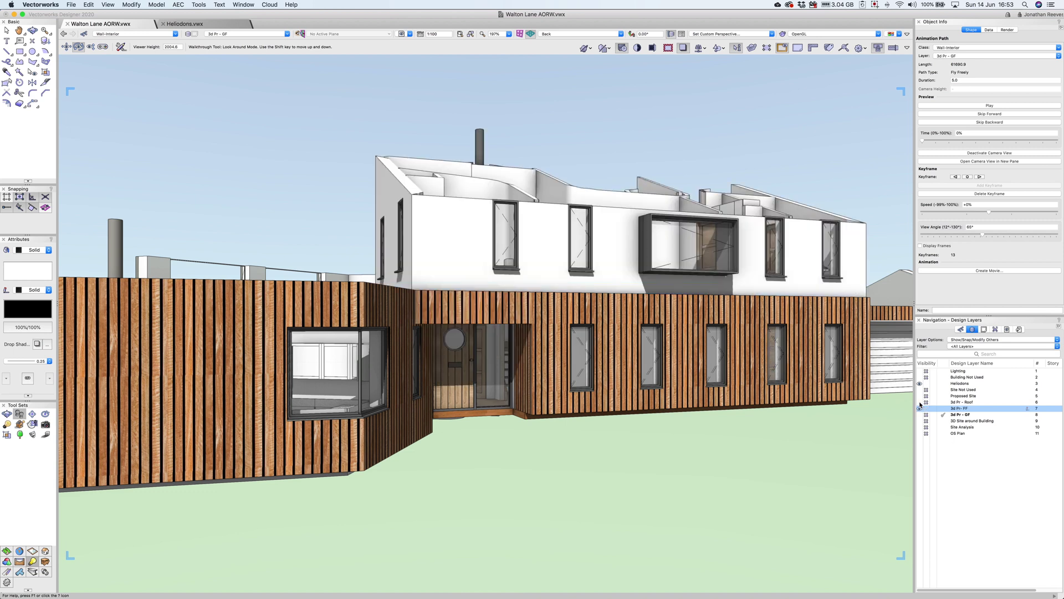
{"action": "left_click", "coordinate": [920, 403]}
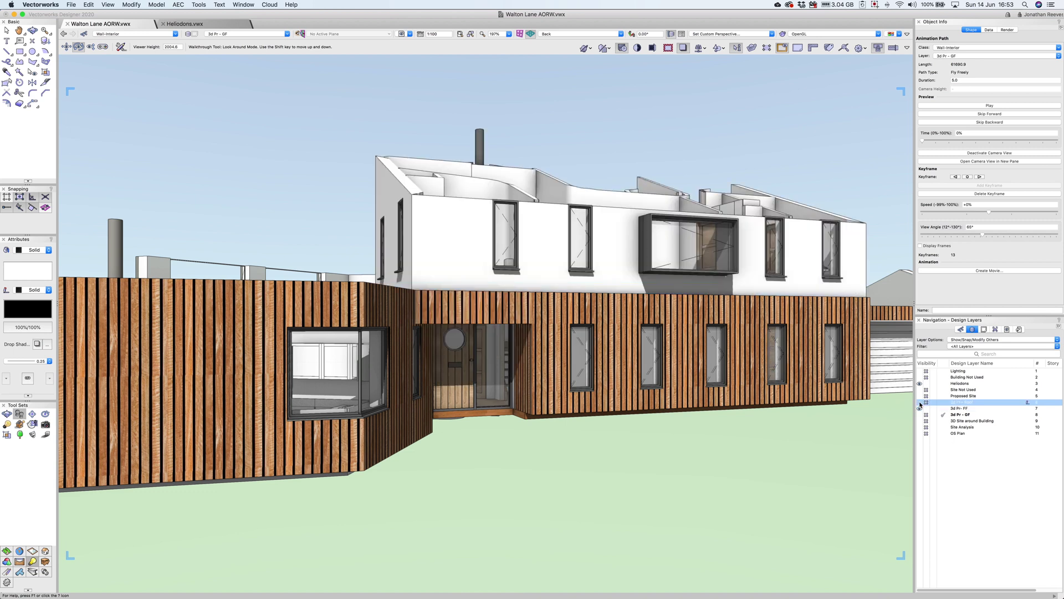
{"action": "left_click", "coordinate": [920, 402]}
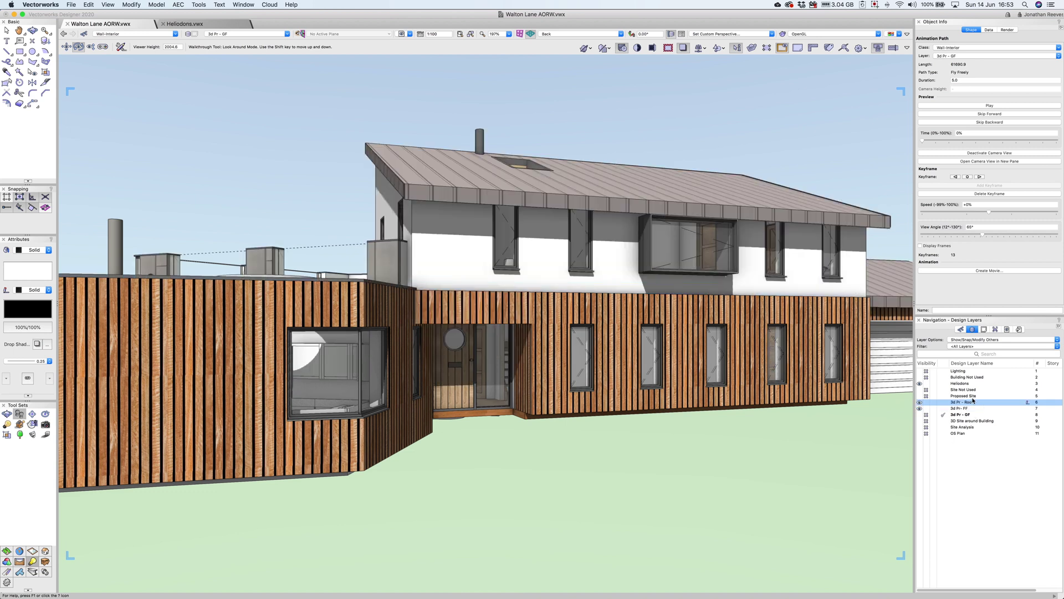
{"action": "left_click", "coordinate": [918, 423]}
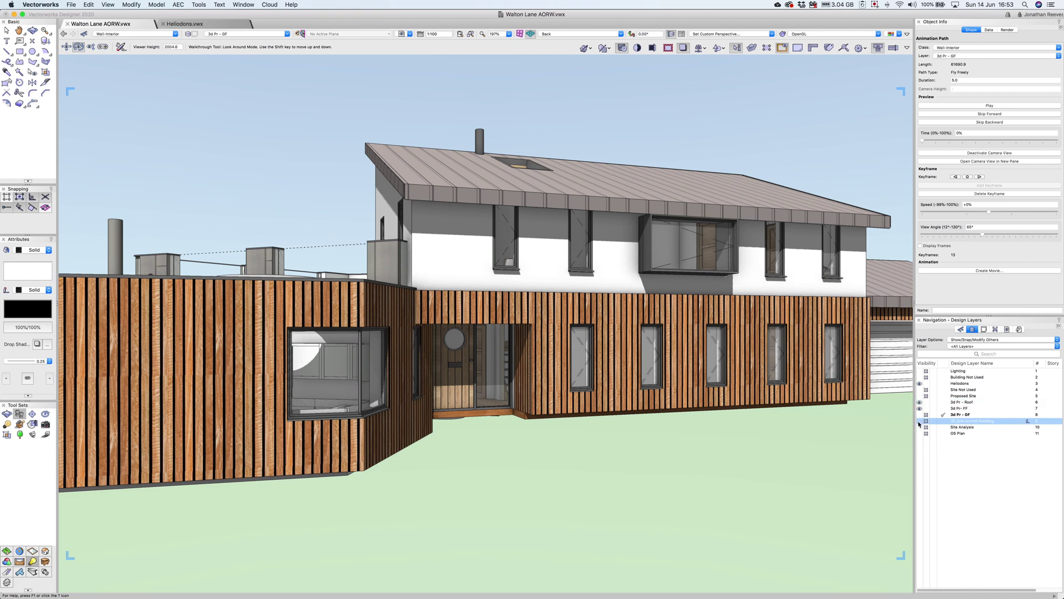
{"action": "left_click", "coordinate": [920, 421]}
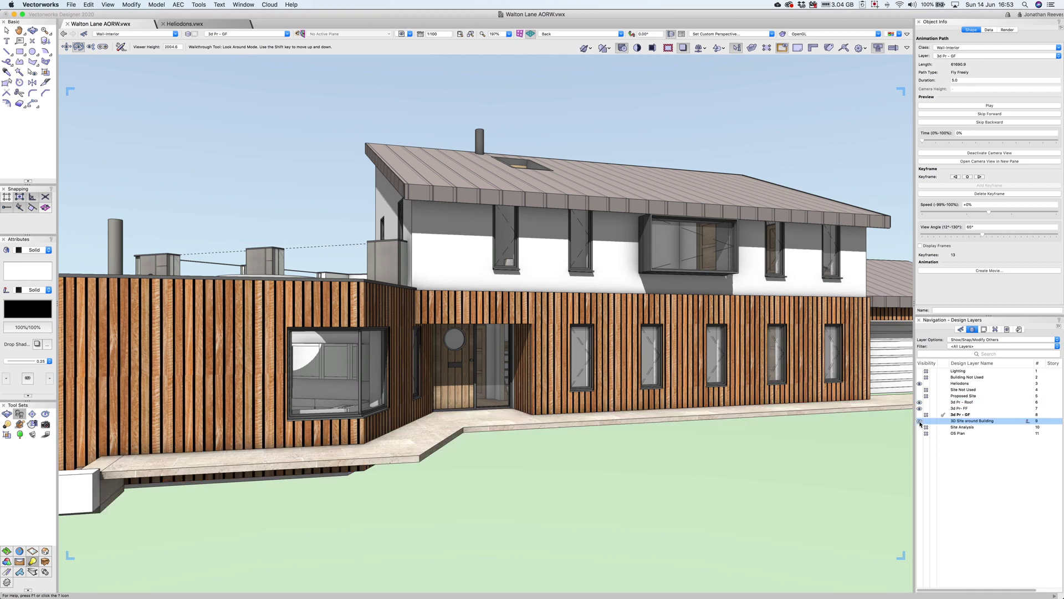
- Play the walkthrough preview to the end and bring up the Create Movie dialog
{"action": "left_click", "coordinate": [984, 106]}
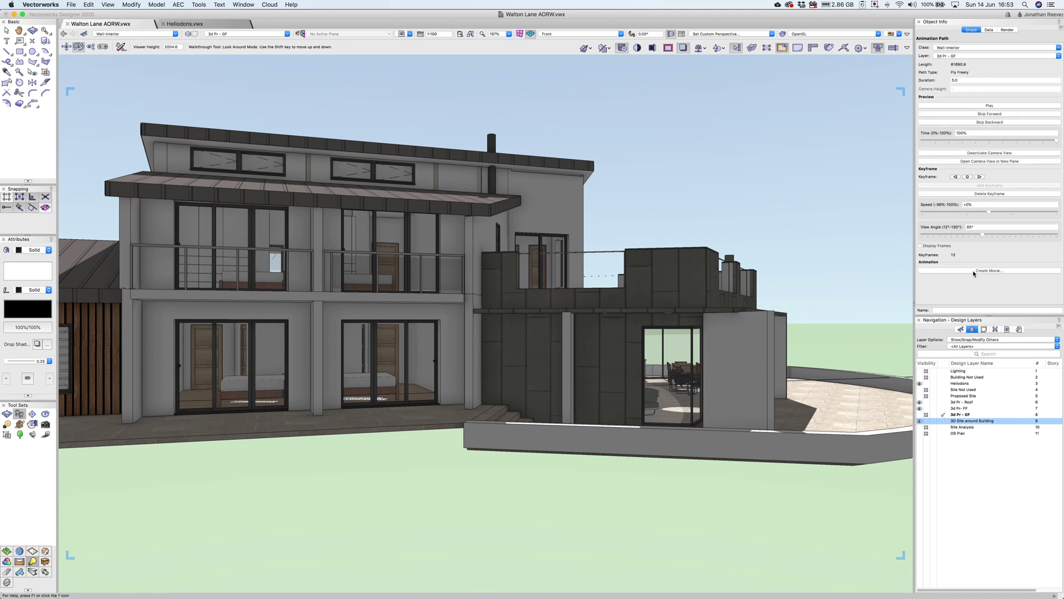
{"action": "left_click", "coordinate": [975, 271]}
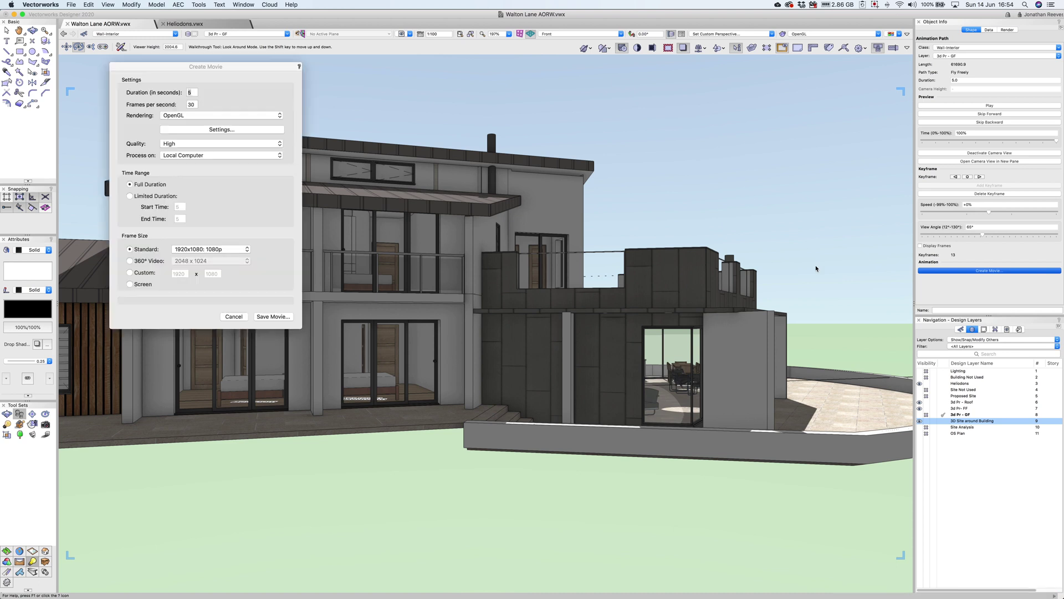
- Keep the movie settings at OpenGL rendering, 1080p frame size, High quality and local processing
{"action": "left_click", "coordinate": [240, 114]}
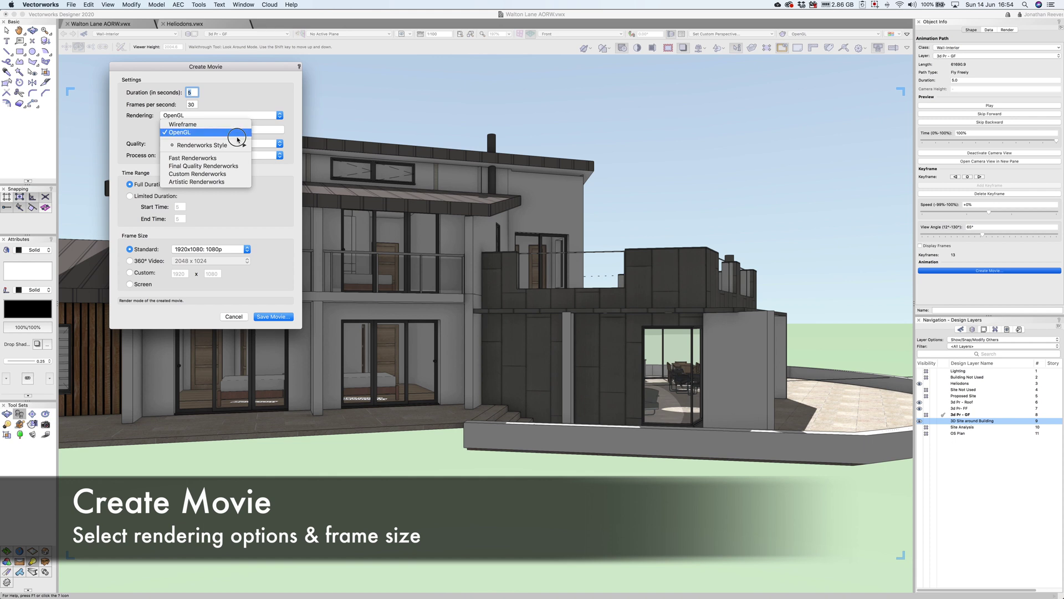
{"action": "mouse_move", "coordinate": [239, 145]}
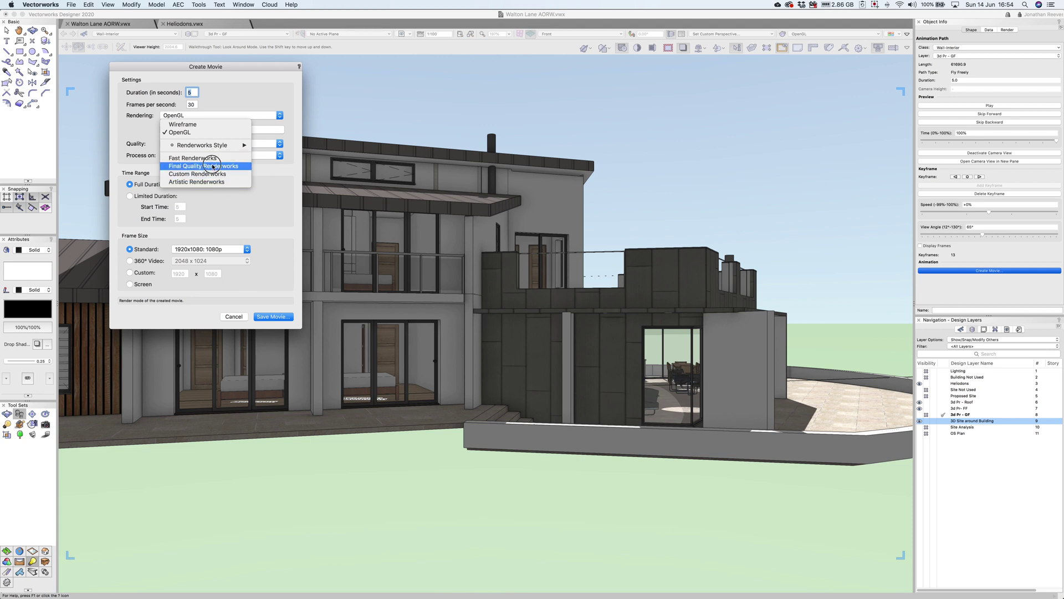
{"action": "left_click", "coordinate": [256, 210]}
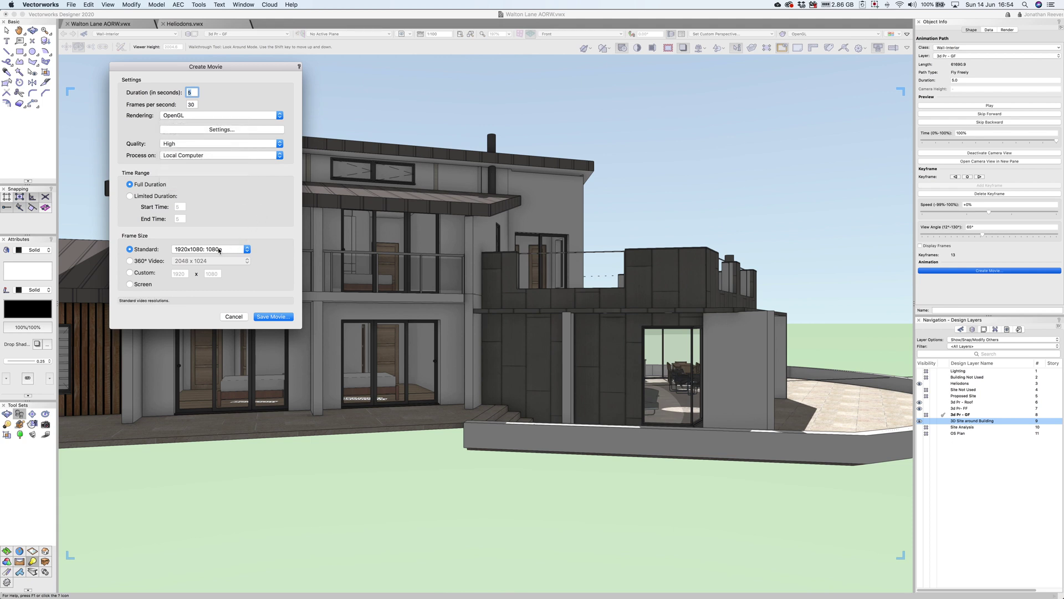
{"action": "left_click", "coordinate": [219, 250]}
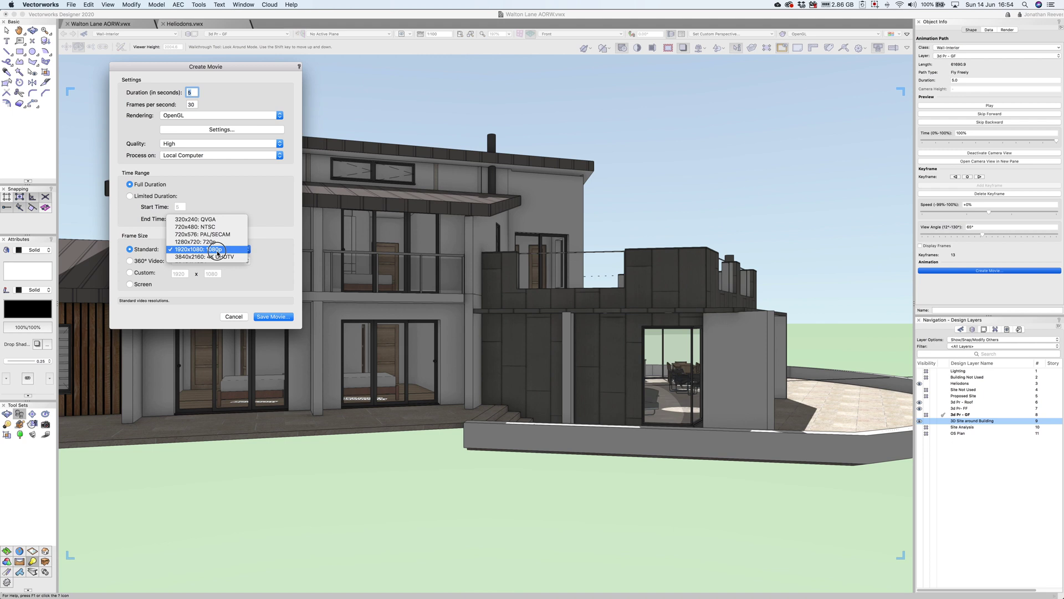
{"action": "left_click", "coordinate": [144, 262]}
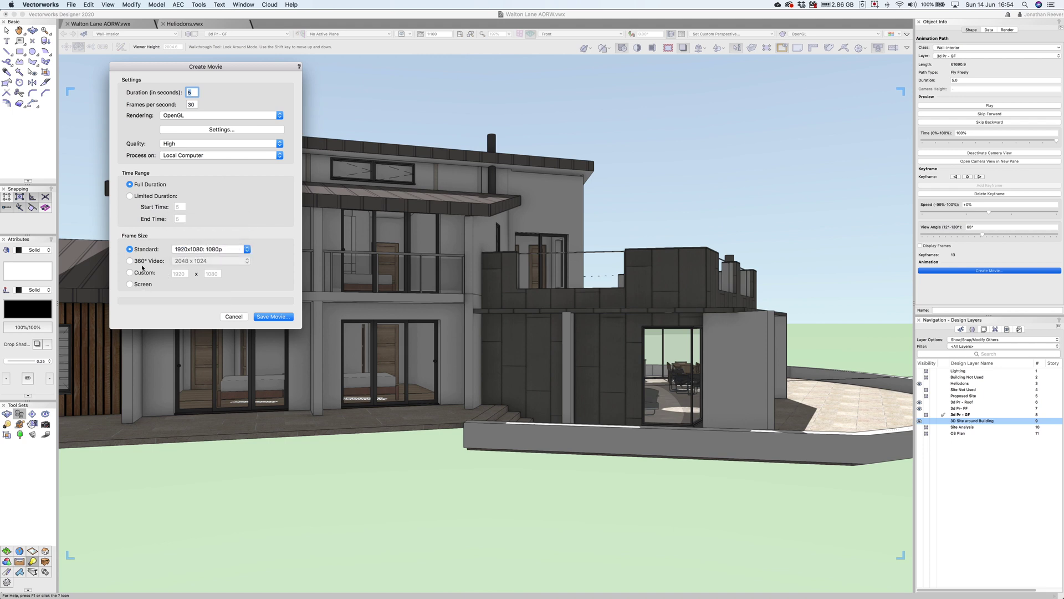
{"action": "left_click", "coordinate": [202, 146]}
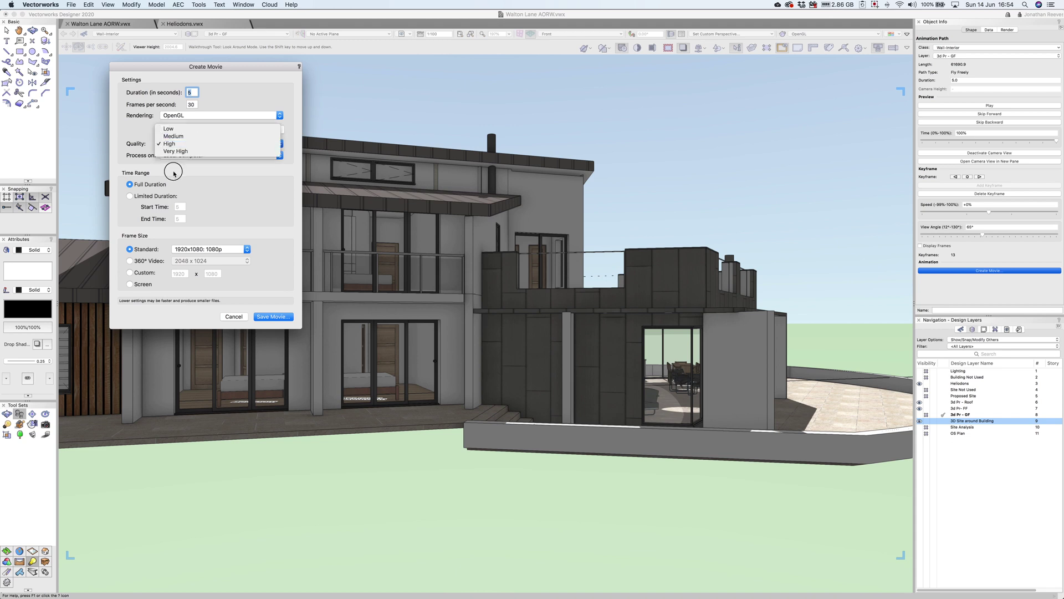
{"action": "left_click", "coordinate": [222, 143]}
{"action": "left_click", "coordinate": [234, 158]}
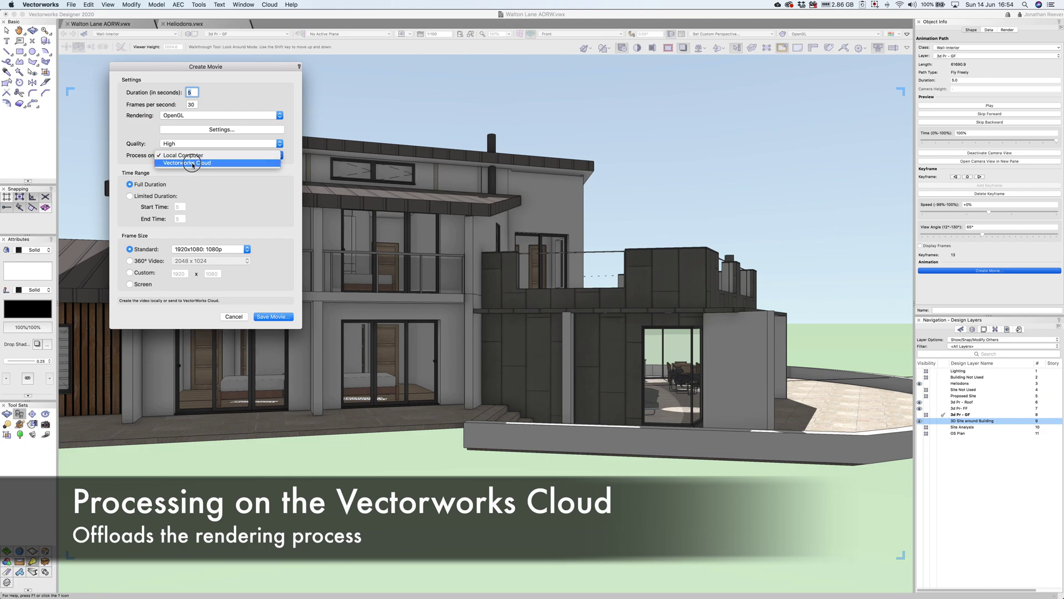
{"action": "left_click", "coordinate": [227, 193]}
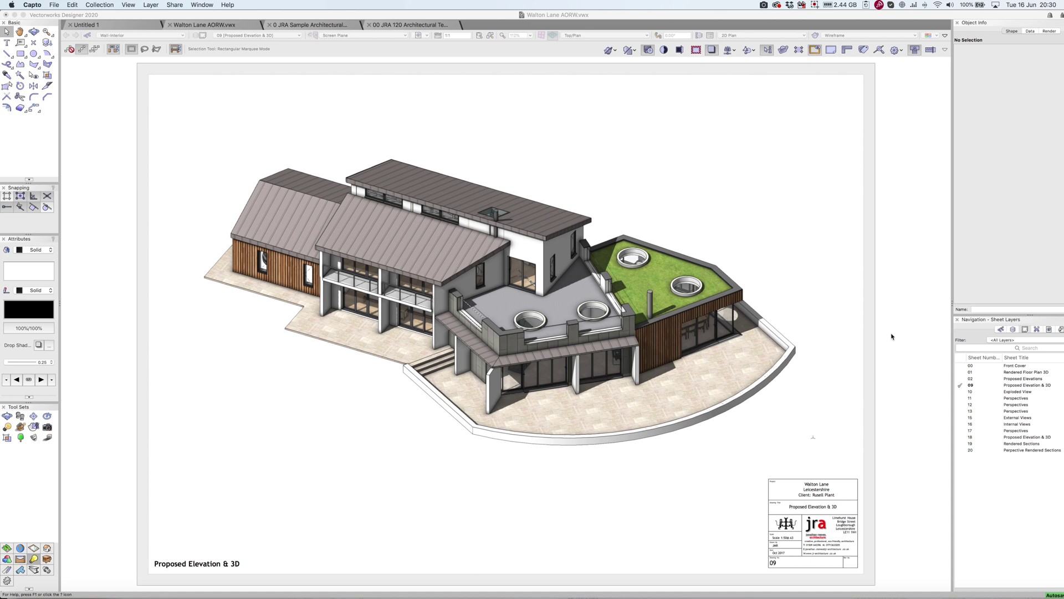
- Open sheet 10 Exploded View and zoom in on its middle floor
{"action": "left_click", "coordinate": [1012, 392]}
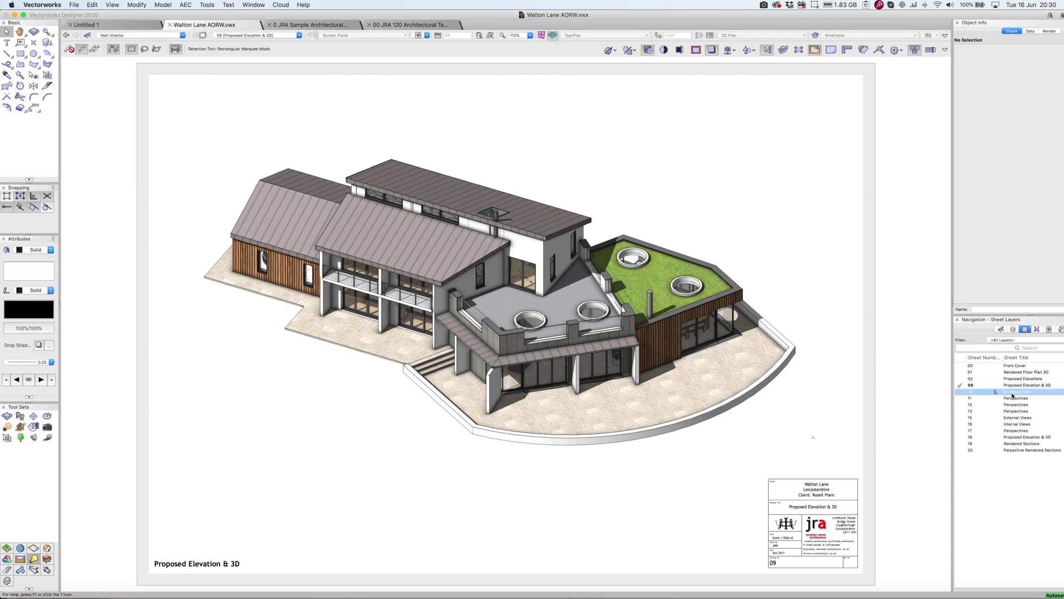
{"action": "double_click", "coordinate": [1012, 392]}
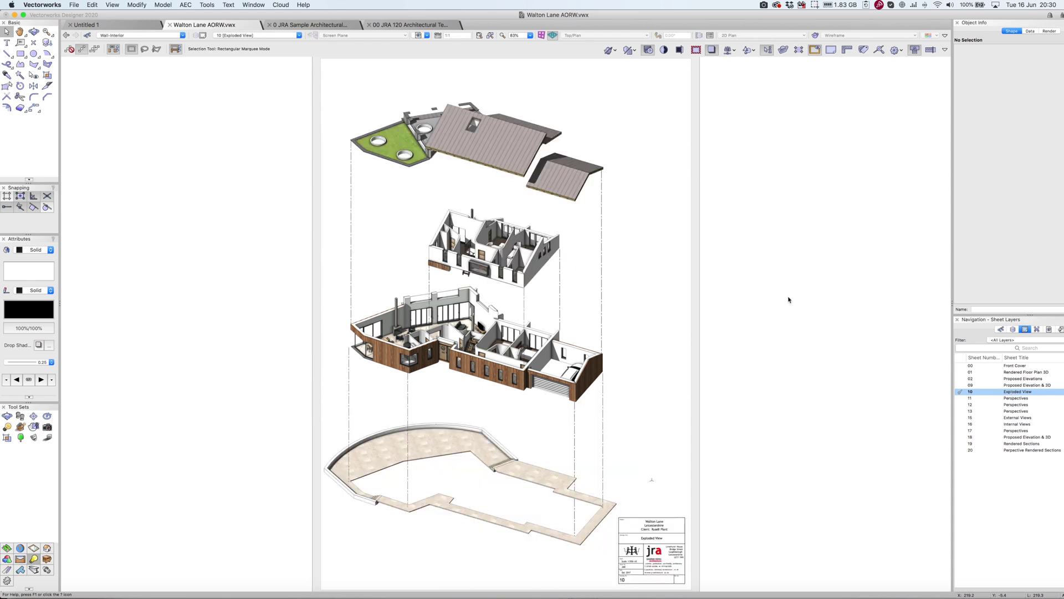
{"action": "key", "text": "c"}
{"action": "left_click_drag", "start_coordinate": [360, 273], "coordinate": [577, 407]}
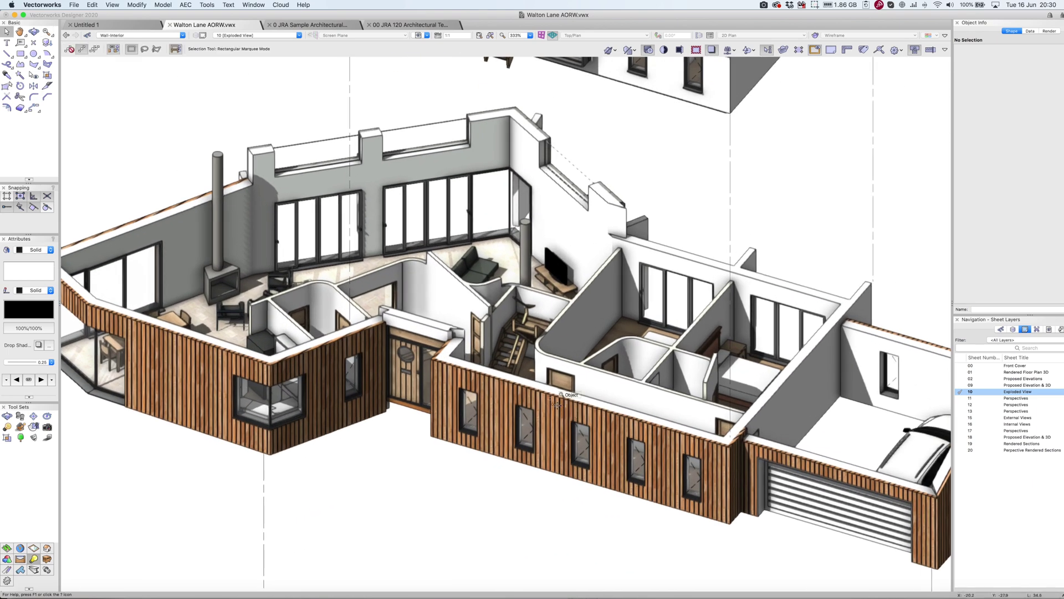
- Zoom out slightly, pan the roof level into view, then open sheet 11 Perspectives
{"action": "key", "text": "x"}
{"action": "key", "text": "c"}
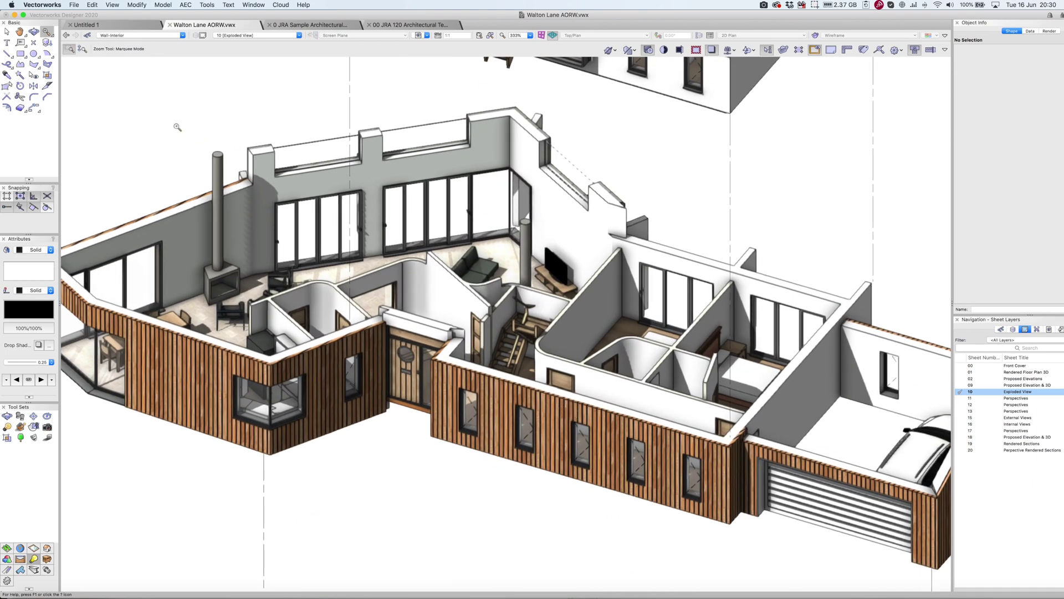
{"action": "left_click", "coordinate": [82, 50]}
{"action": "left_click_drag", "start_coordinate": [543, 333], "coordinate": [549, 344]}
{"action": "key", "text": "h"}
{"action": "left_click_drag", "start_coordinate": [606, 262], "coordinate": [584, 336]}
{"action": "key", "text": "c"}
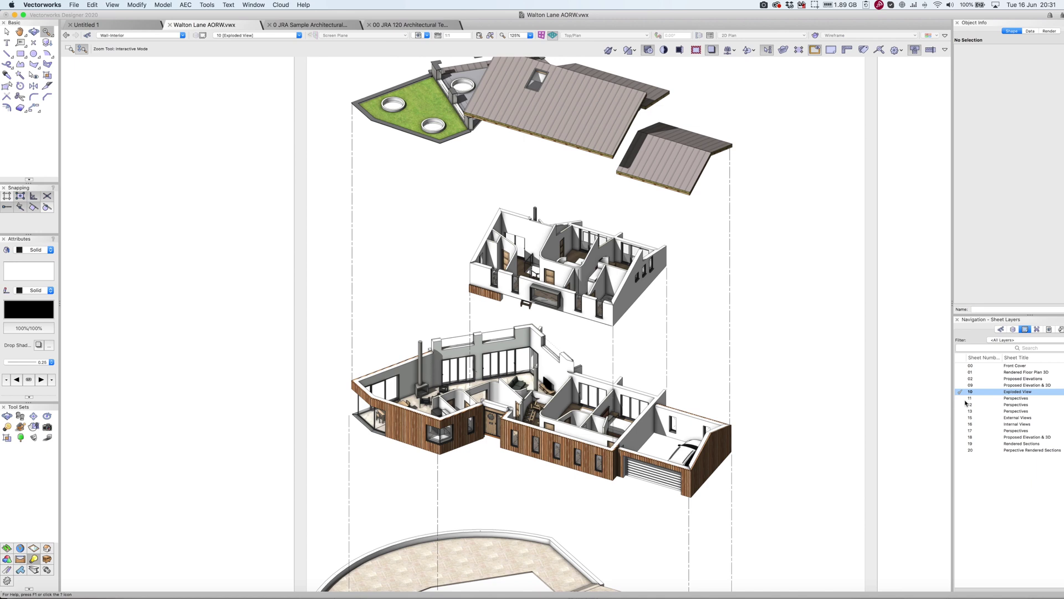
{"action": "left_click", "coordinate": [1017, 399]}
{"action": "double_click", "coordinate": [1017, 398]}
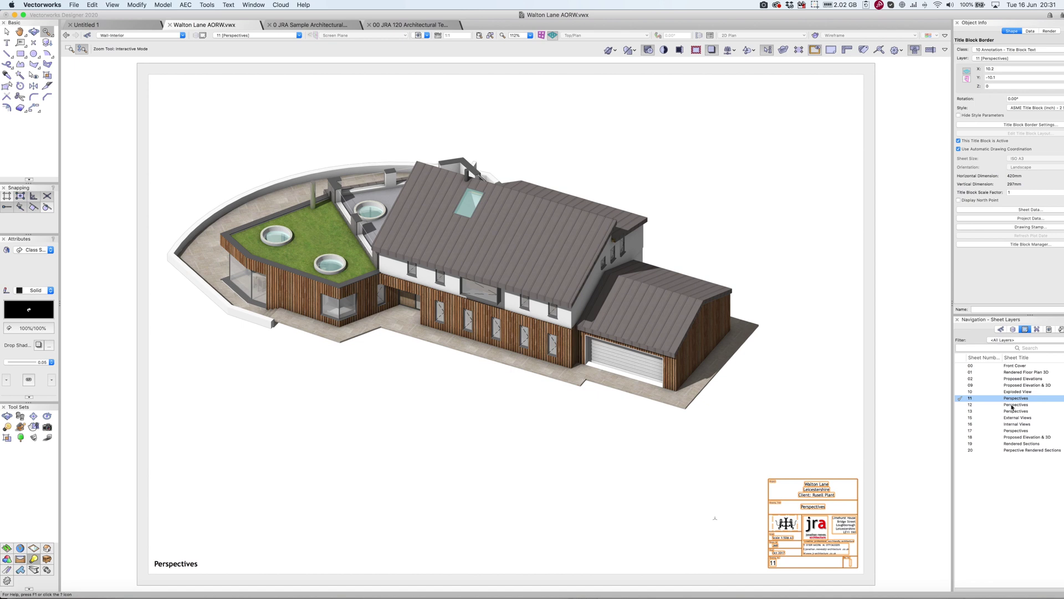
- Step through sheets 12 and 13 Perspectives, then open sheet 15 External Views
{"action": "double_click", "coordinate": [1013, 405]}
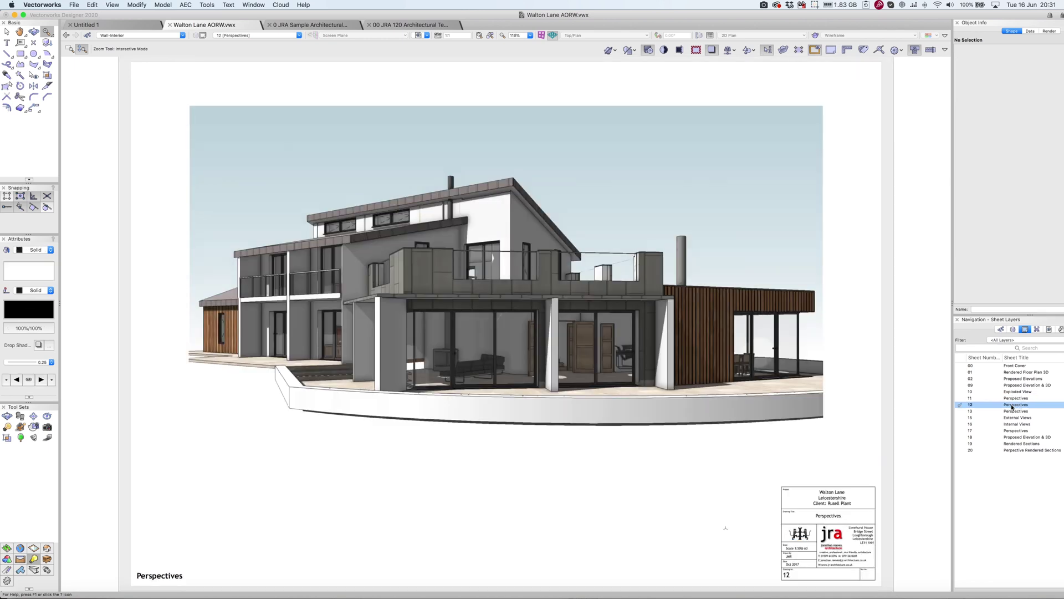
{"action": "double_click", "coordinate": [1014, 411]}
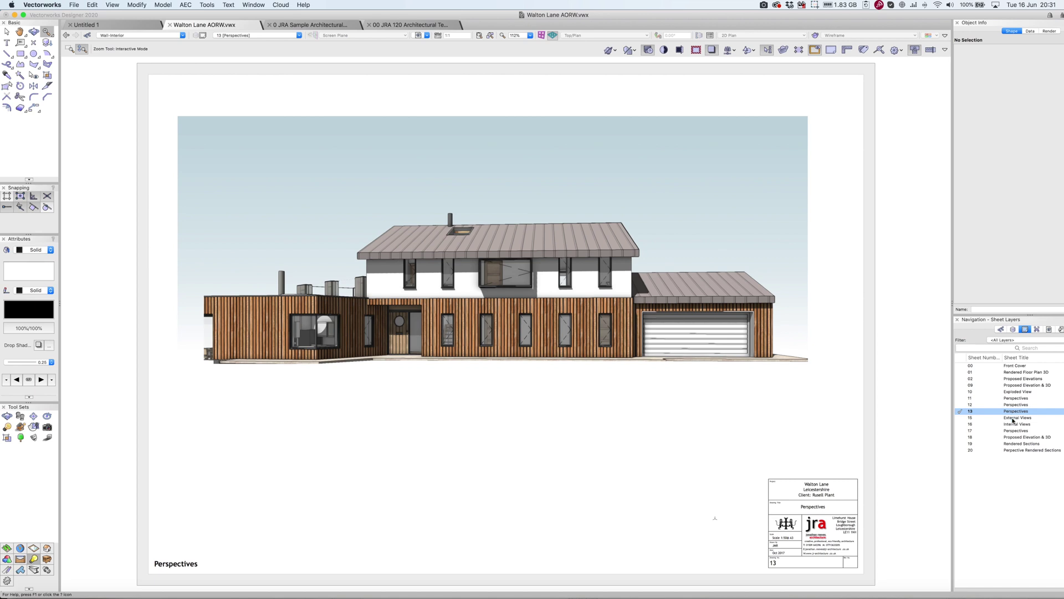
{"action": "left_click", "coordinate": [1013, 419]}
{"action": "double_click", "coordinate": [1014, 419]}
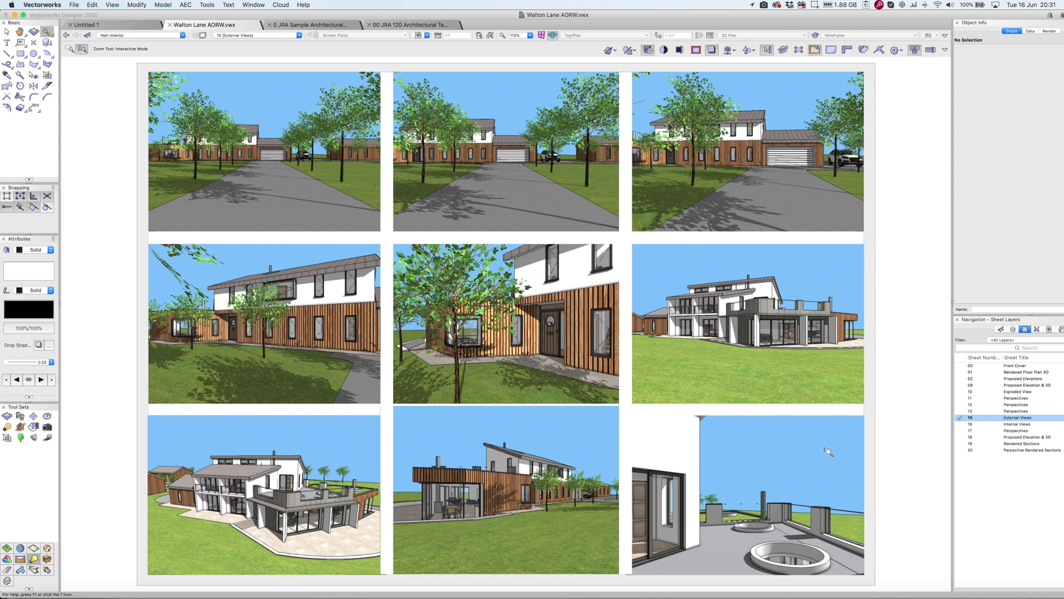
- Open sheet 16 Internal Views, zoom on the kitchen and back out, then open sheet 17
{"action": "left_click", "coordinate": [1011, 425]}
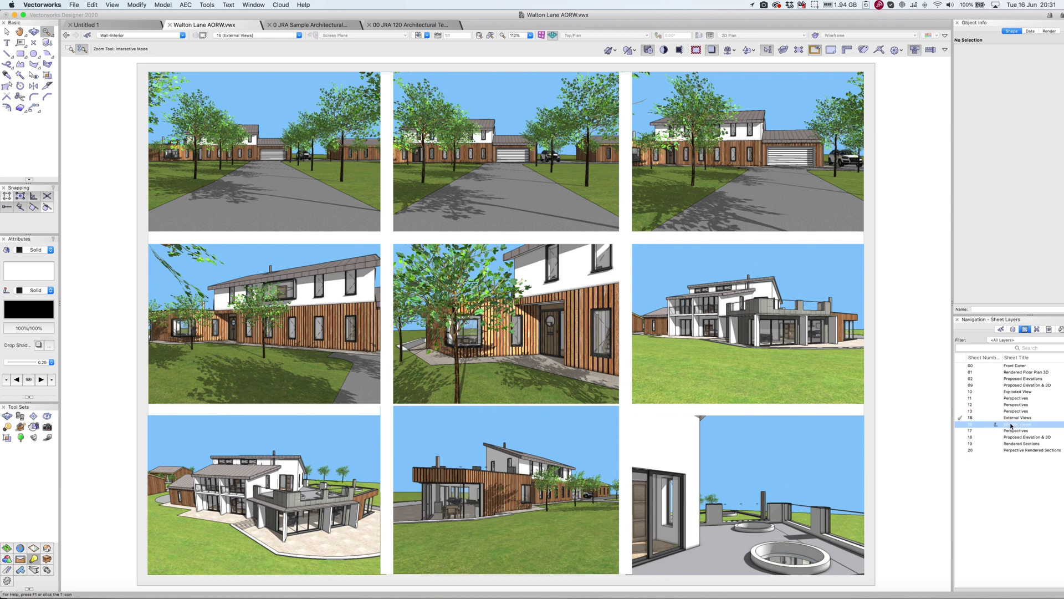
{"action": "left_click", "coordinate": [1011, 424]}
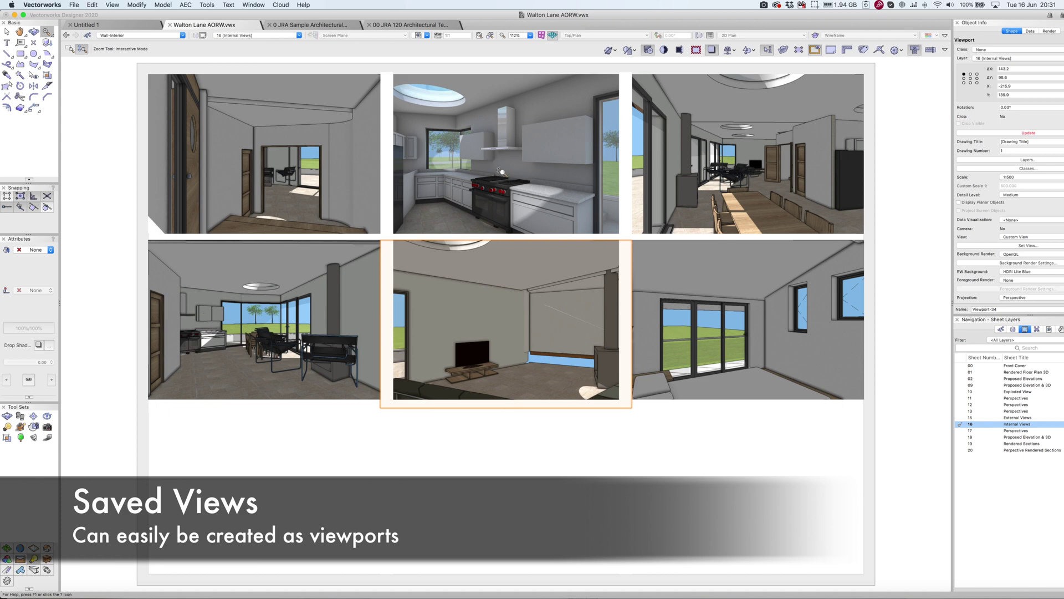
{"action": "left_click_drag", "start_coordinate": [502, 172], "coordinate": [508, 146]}
{"action": "key", "text": "super+6"}
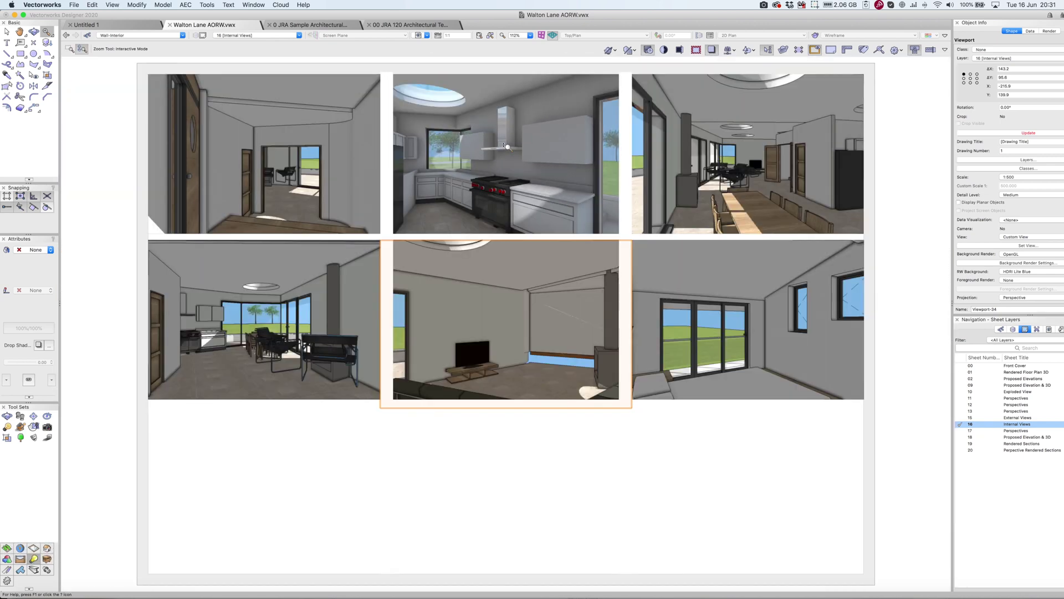
{"action": "key", "text": "x"}
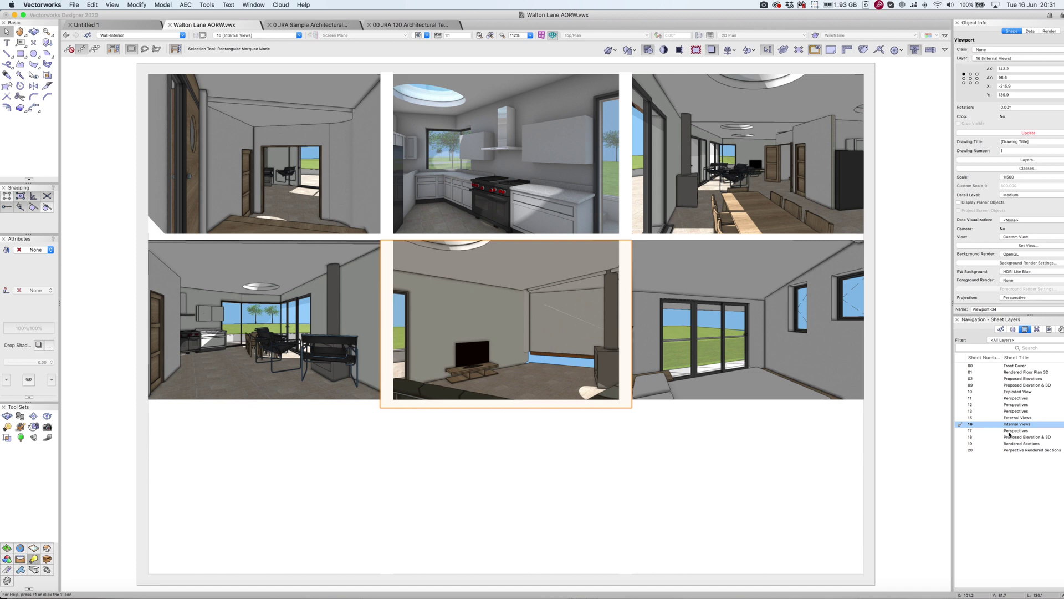
{"action": "left_click", "coordinate": [1011, 432]}
{"action": "left_click", "coordinate": [1011, 432]}
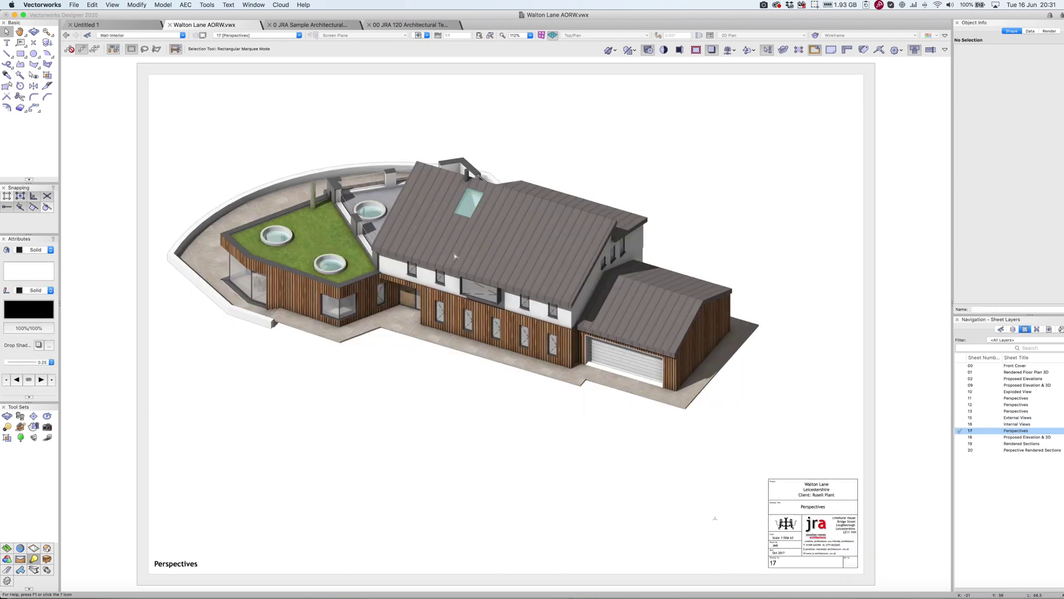
- Zoom around the Perspectives sheet, fit the page, then open sheet 19 Rendered Sections
{"action": "key", "text": "c"}
{"action": "scroll", "coordinate": [404, 258], "scroll_direction": "up", "scroll_amount": 2}
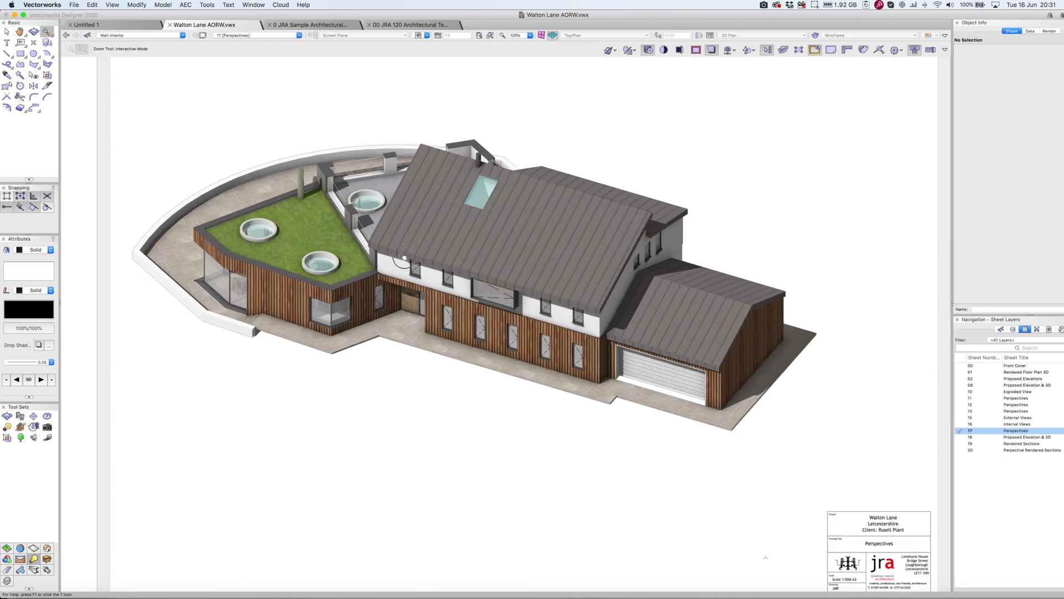
{"action": "scroll", "coordinate": [404, 257], "scroll_direction": "up", "scroll_amount": 6}
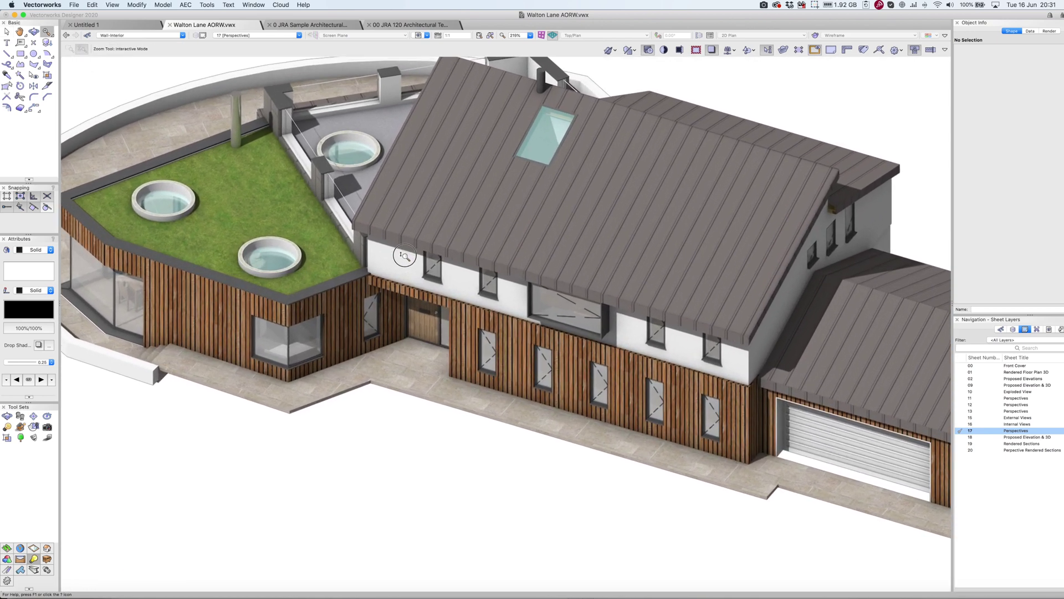
{"action": "scroll", "coordinate": [404, 256], "scroll_direction": "up", "scroll_amount": 6}
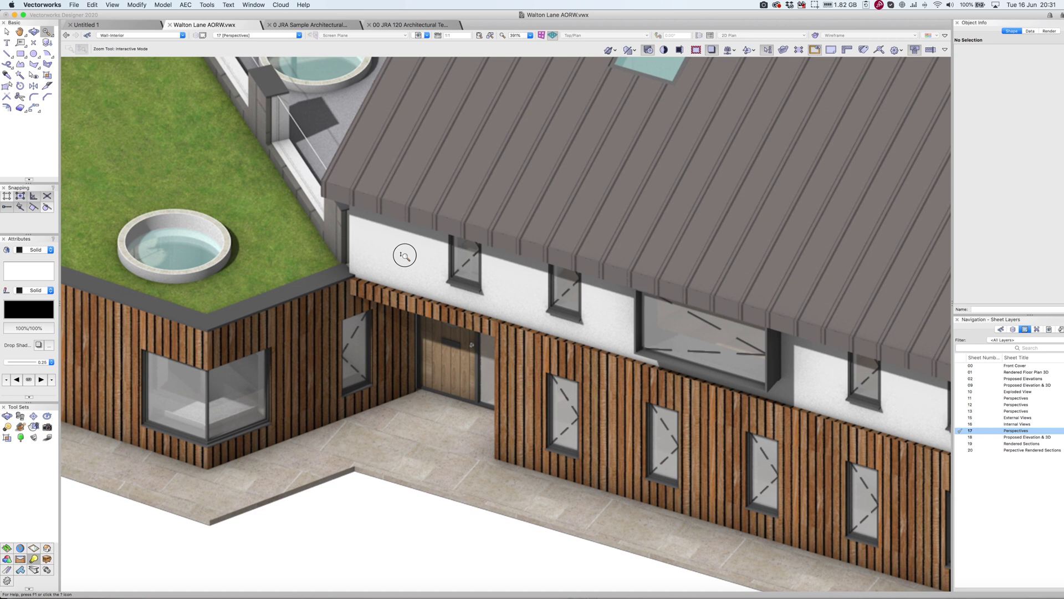
{"action": "scroll", "coordinate": [404, 256], "scroll_direction": "up", "scroll_amount": 1}
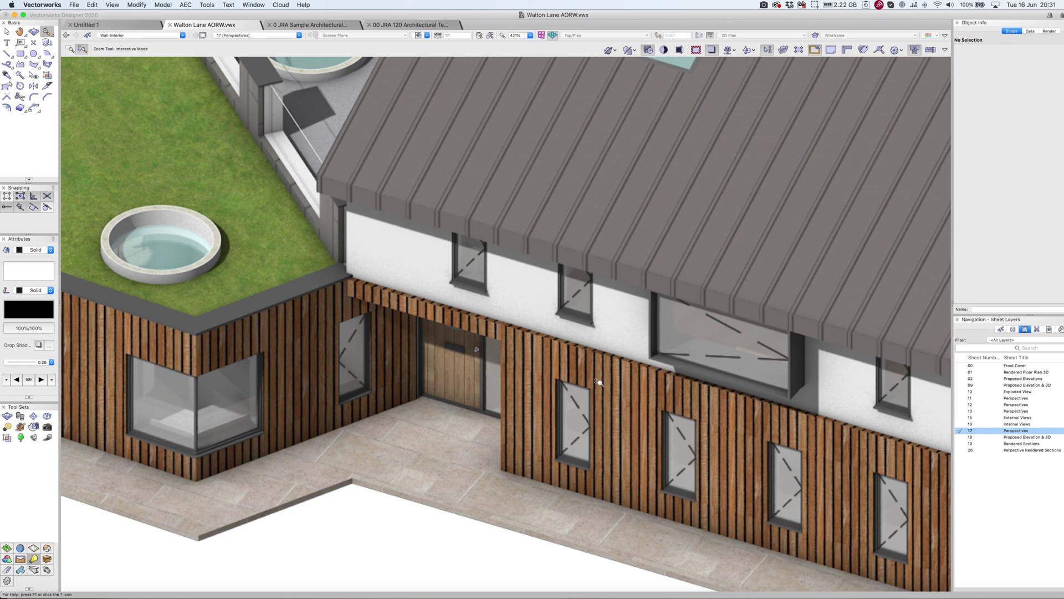
{"action": "key", "text": "super+4"}
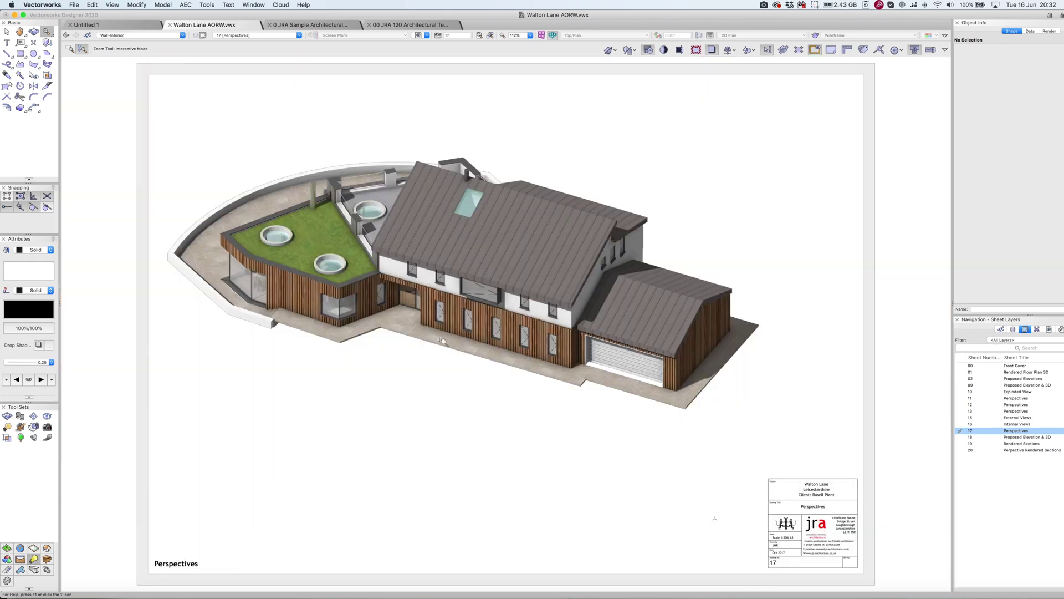
{"action": "left_click", "coordinate": [1039, 439]}
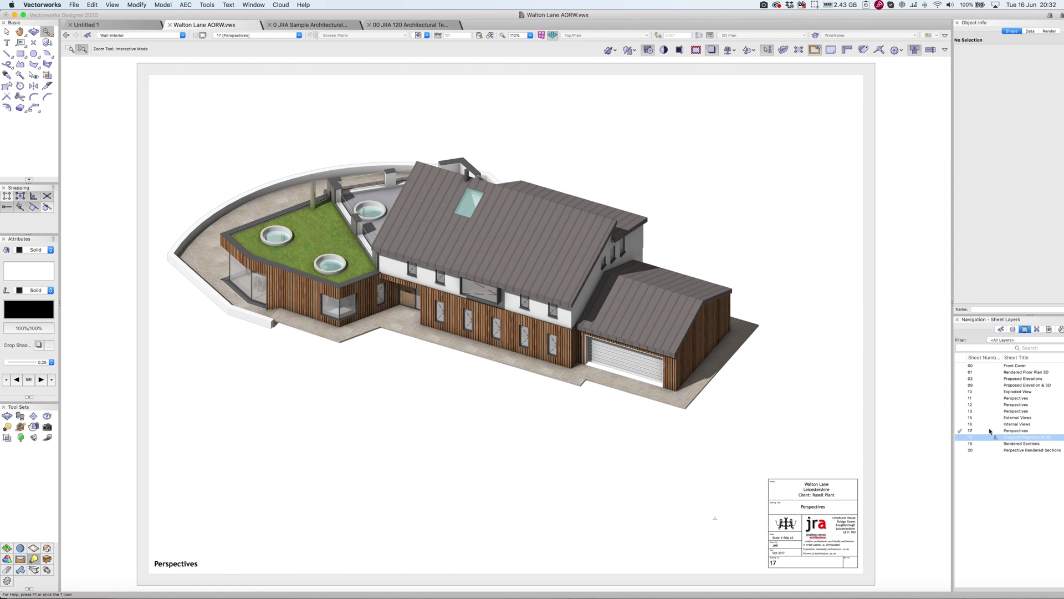
{"action": "double_click", "coordinate": [1034, 444]}
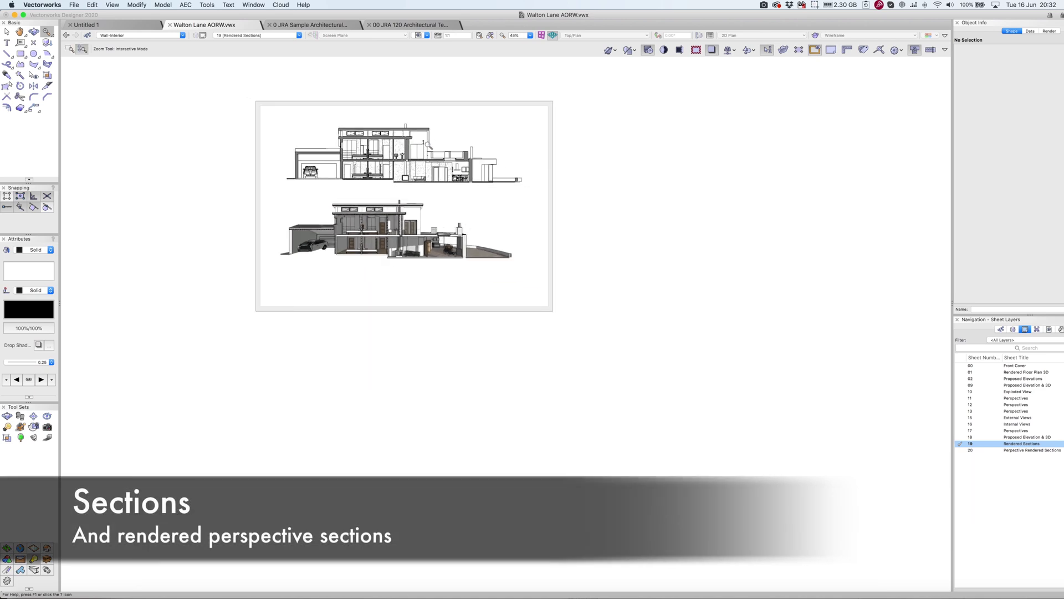
- Zoom into the section drawings and select the rendered section viewport to review its Object Info
{"action": "mouse_move", "coordinate": [432, 144]}
{"action": "left_mouse_down"}
{"action": "mouse_move", "coordinate": [458, 209]}
{"action": "mouse_move", "coordinate": [499, 163]}
{"action": "left_mouse_up"}
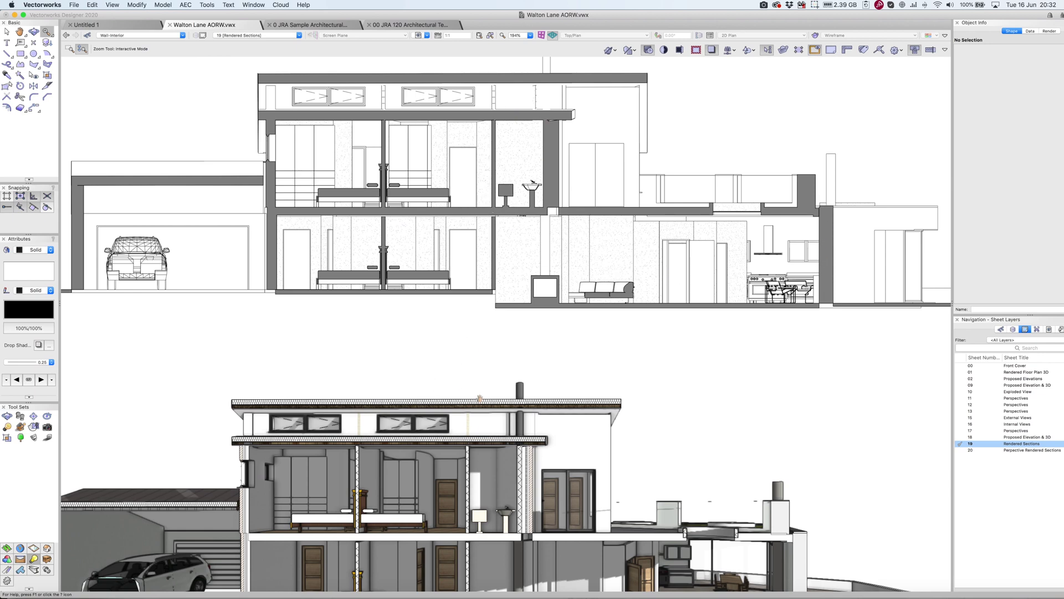
{"action": "scroll", "coordinate": [428, 381], "scroll_direction": "down", "scroll_amount": 5}
{"action": "scroll", "coordinate": [406, 396], "scroll_direction": "up", "scroll_amount": 3}
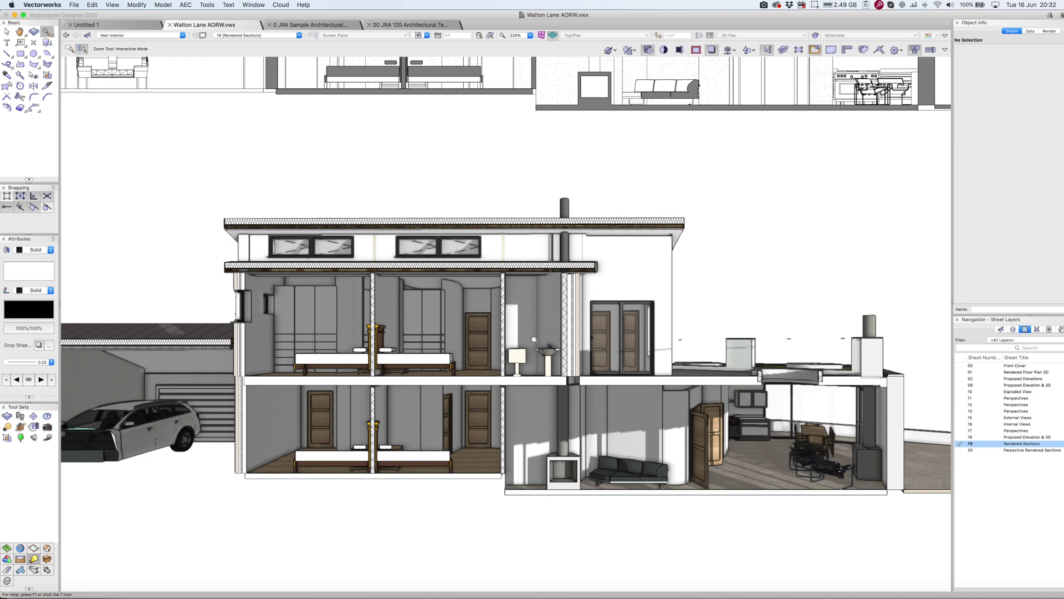
{"action": "key", "text": "x"}
{"action": "left_click", "coordinate": [532, 337]}
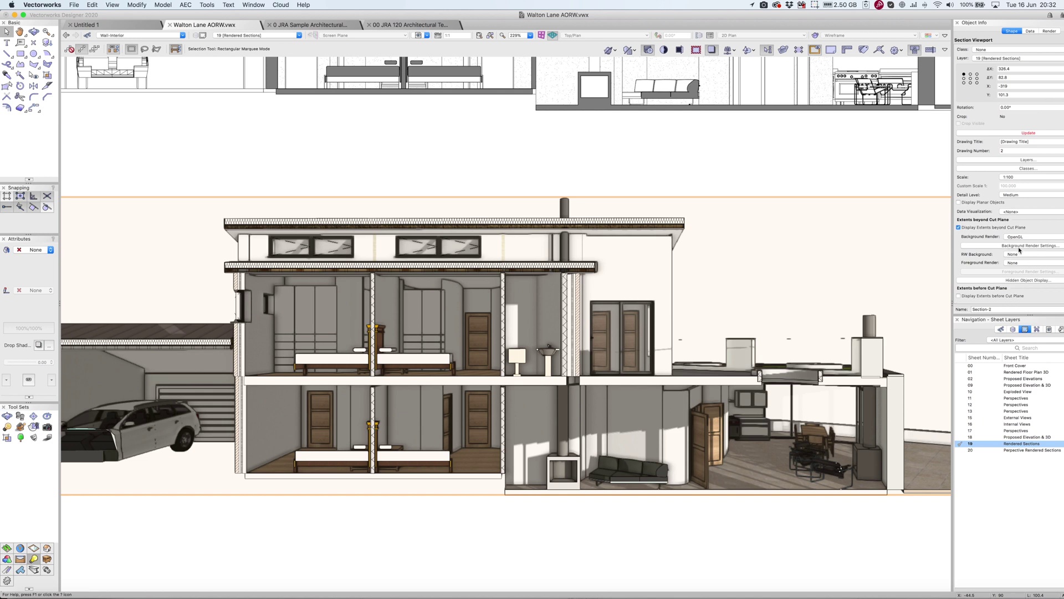
{"action": "scroll", "coordinate": [1027, 289], "scroll_direction": "down", "scroll_amount": 5}
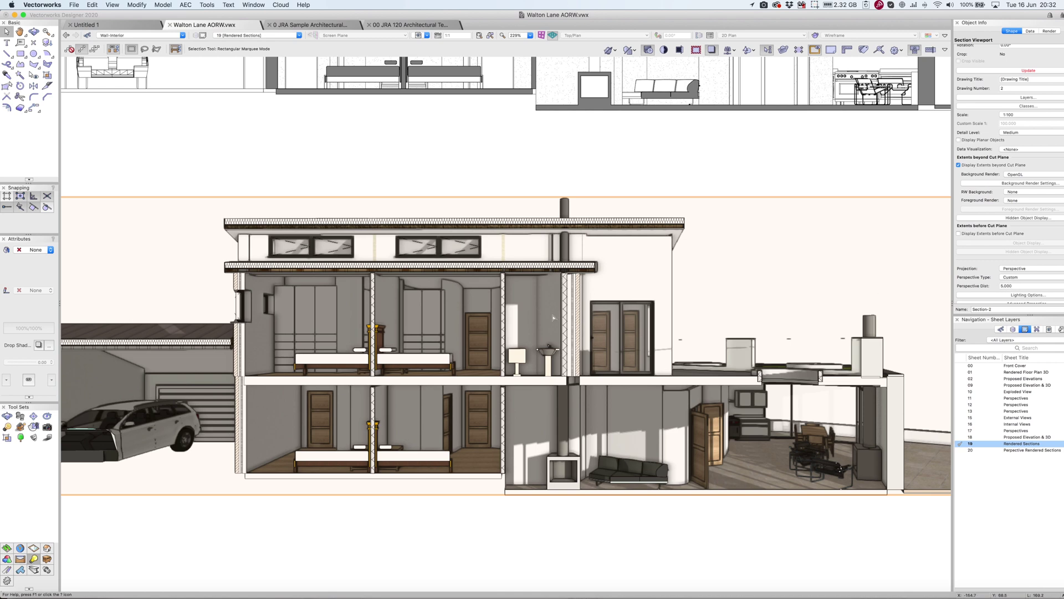
{"action": "key", "text": "super+4"}
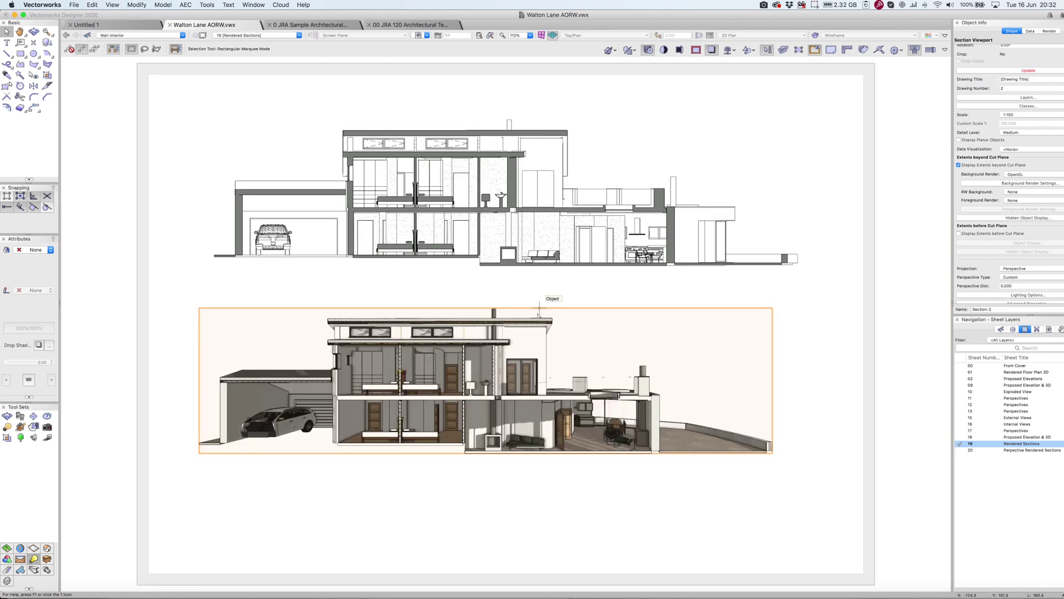
{"action": "left_click", "coordinate": [1017, 450]}
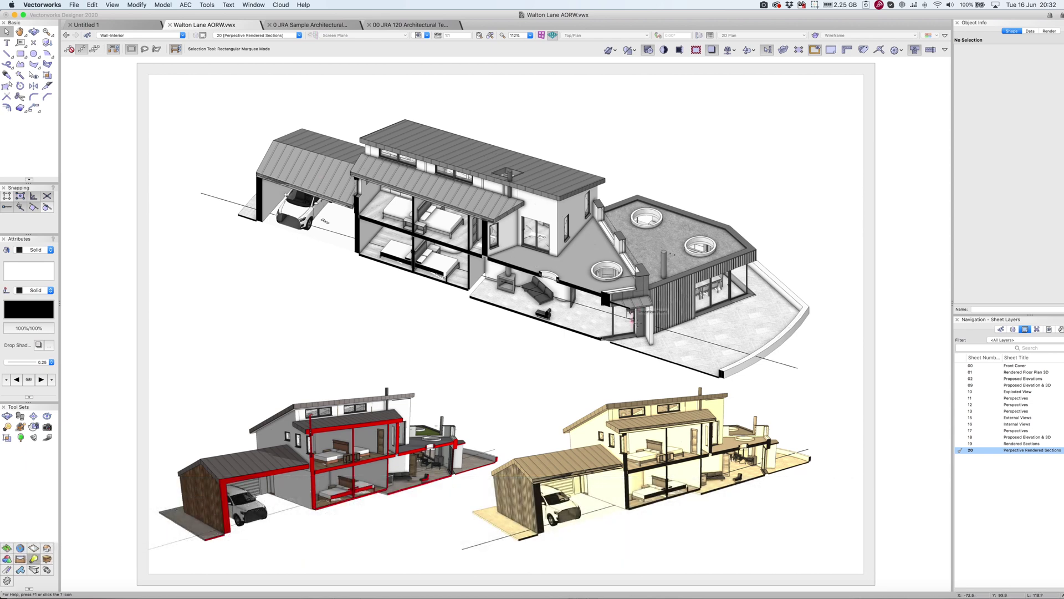
- Check the large perspective section viewport, then make the 3d Pr - GF design layer active
{"action": "left_click", "coordinate": [587, 293]}
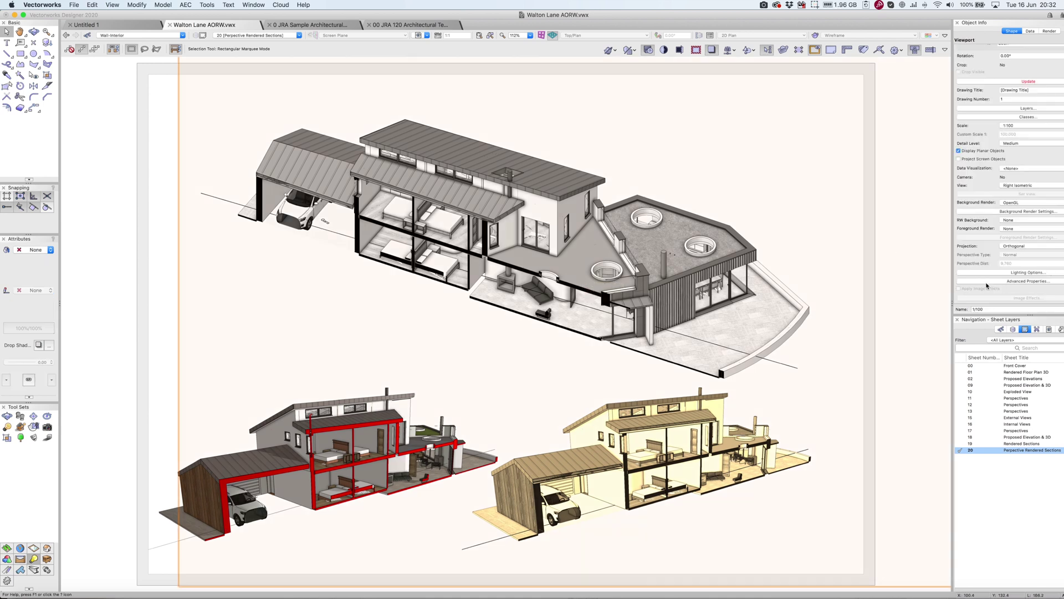
{"action": "left_click", "coordinate": [918, 328]}
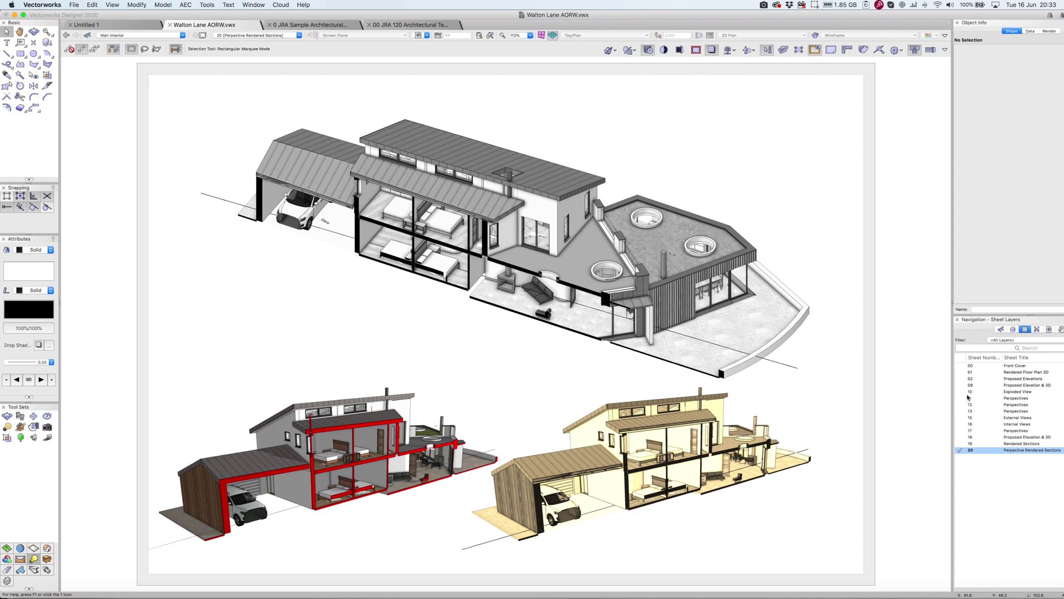
{"action": "left_click", "coordinate": [1013, 329]}
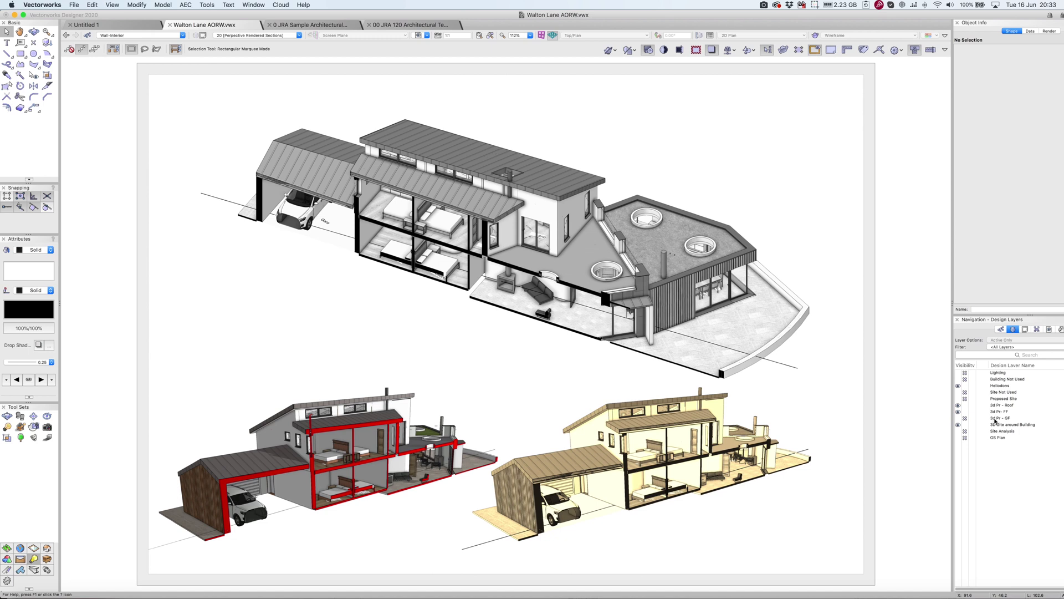
{"action": "left_click", "coordinate": [995, 419]}
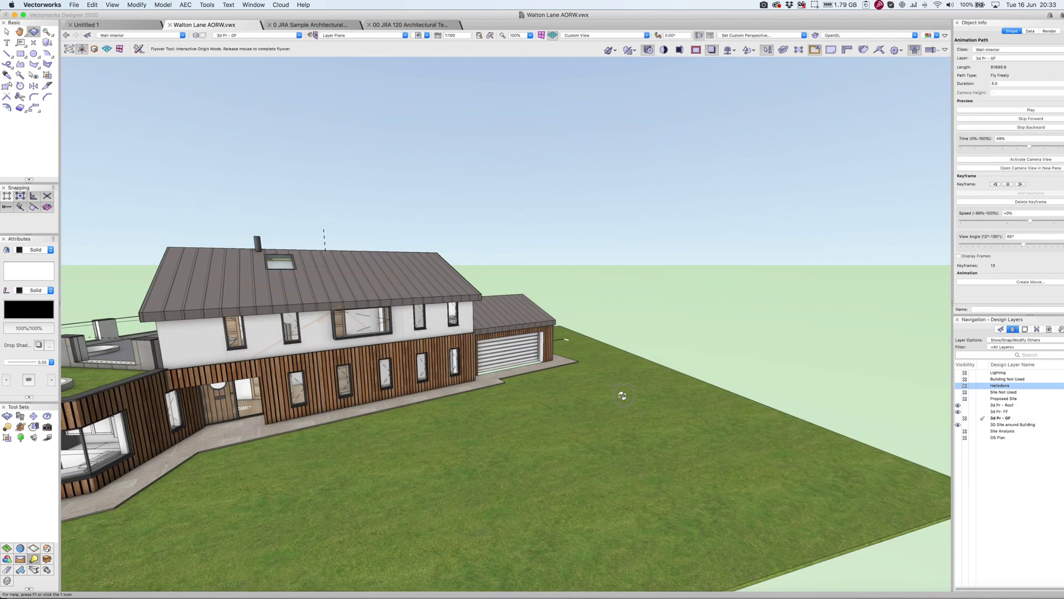
- Fly around the 3D house and select the ground-floor timber-clad wall to reach its style
{"action": "left_click_drag", "start_coordinate": [620, 390], "coordinate": [589, 393]}
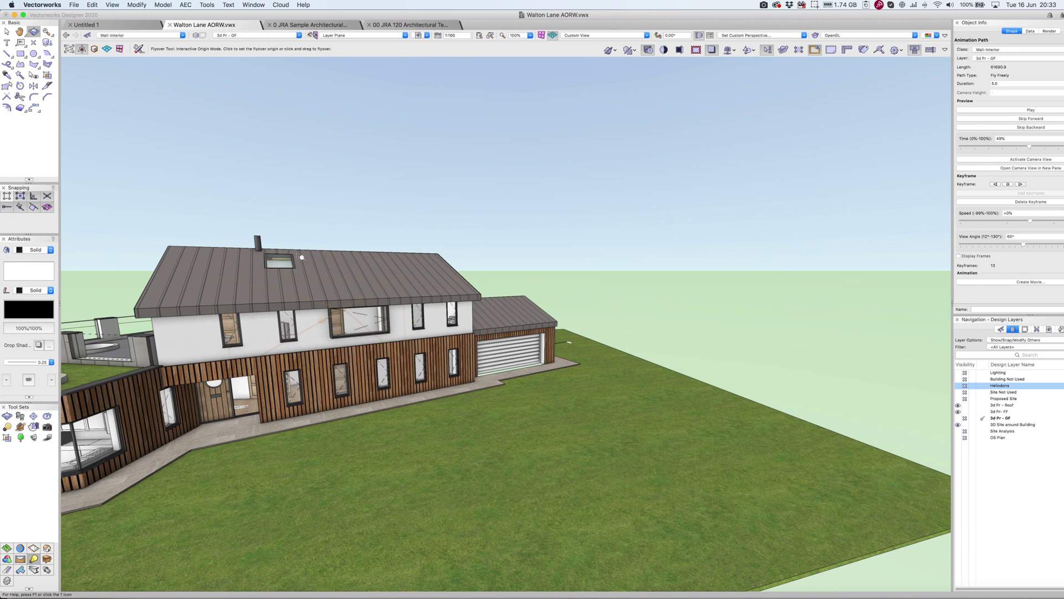
{"action": "key", "text": "c"}
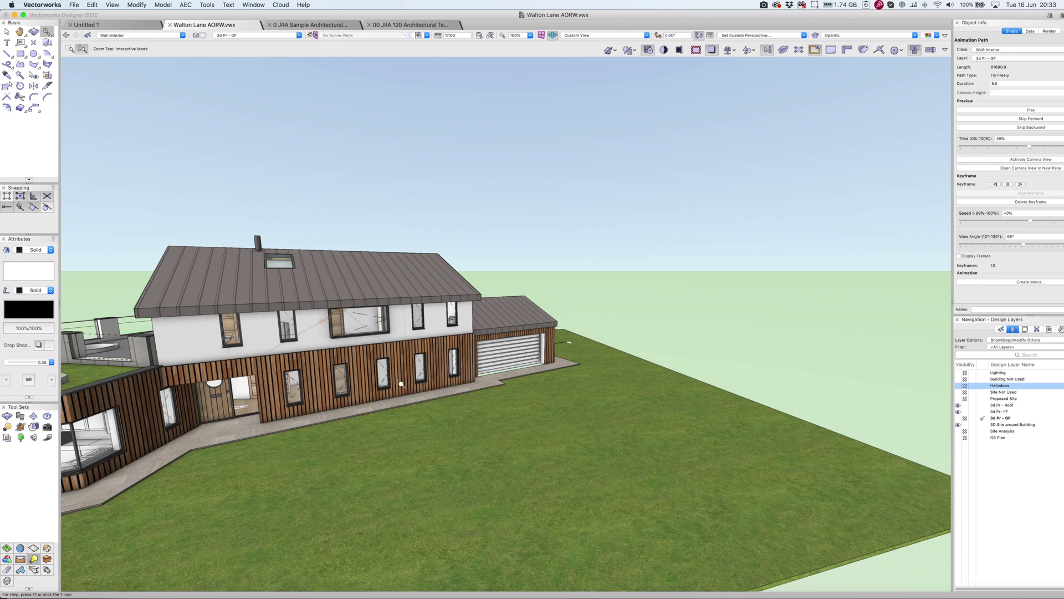
{"action": "left_click", "coordinate": [70, 50]}
{"action": "key", "text": "x"}
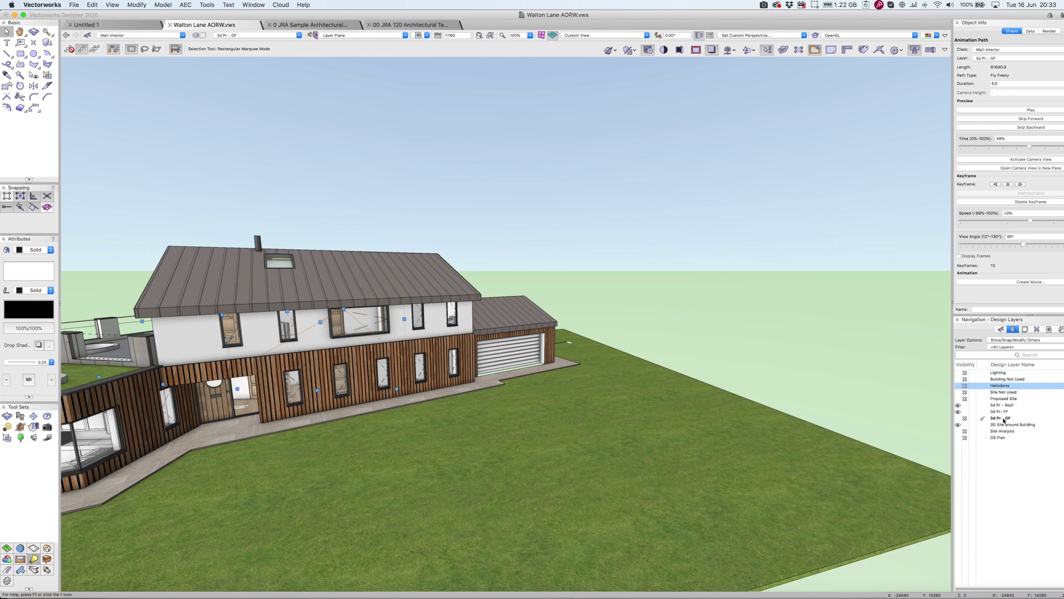
{"action": "left_click", "coordinate": [470, 382]}
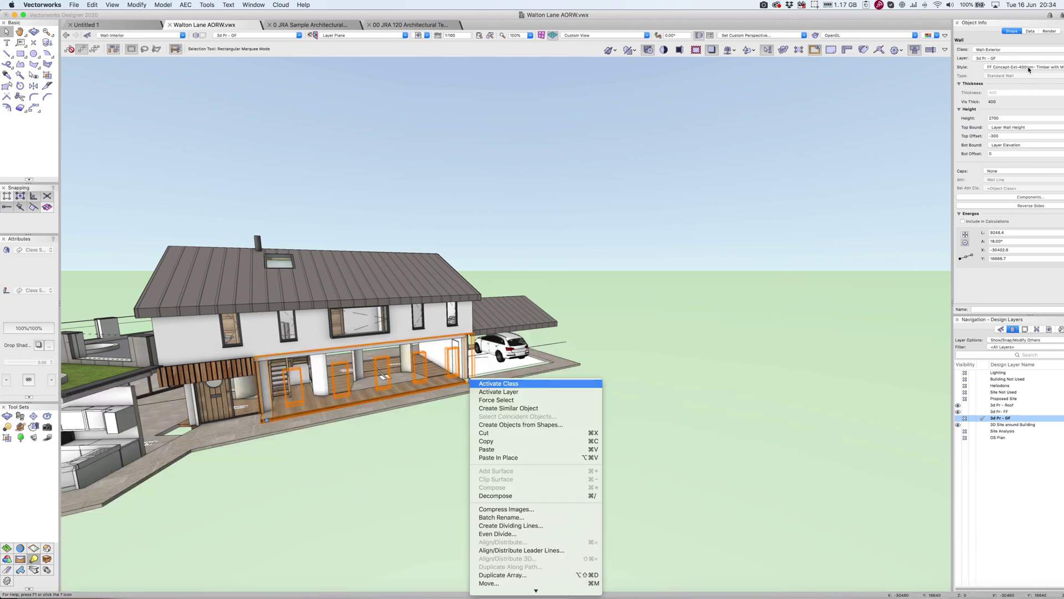
{"action": "left_click", "coordinate": [1026, 67]}
- Edit the wall style's Basement Wall Ledge component and bring up its texture picker
{"action": "left_click", "coordinate": [1010, 86]}
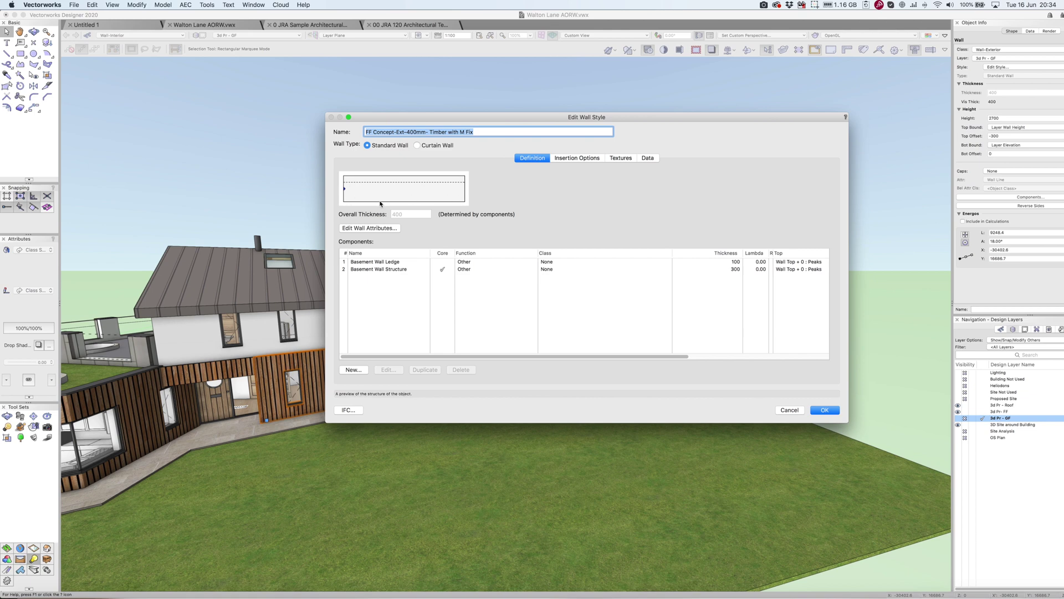
{"action": "left_click", "coordinate": [377, 262]}
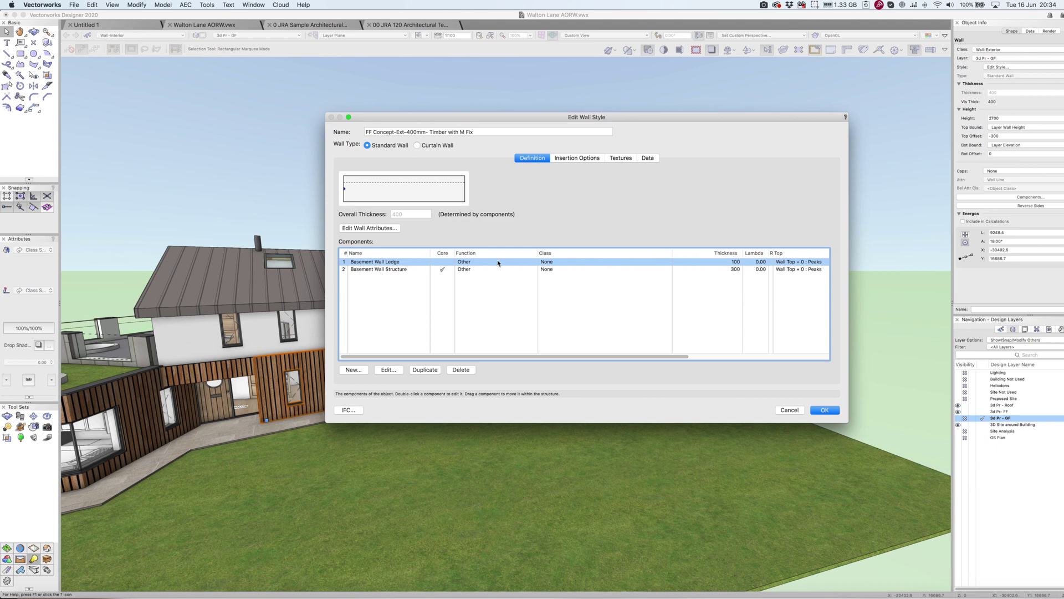
{"action": "left_click", "coordinate": [393, 373]}
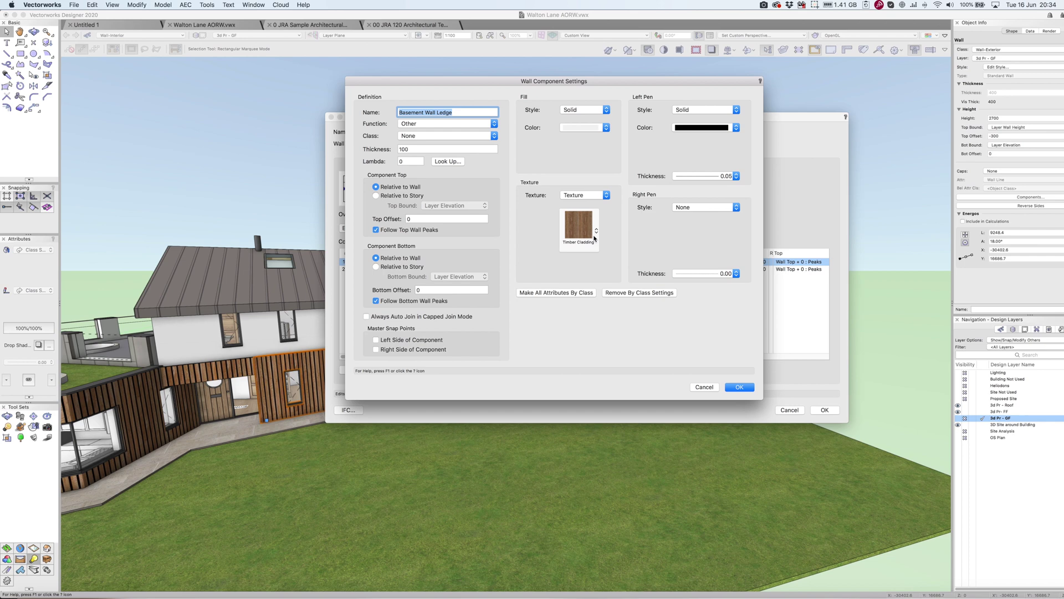
{"action": "left_click", "coordinate": [595, 239]}
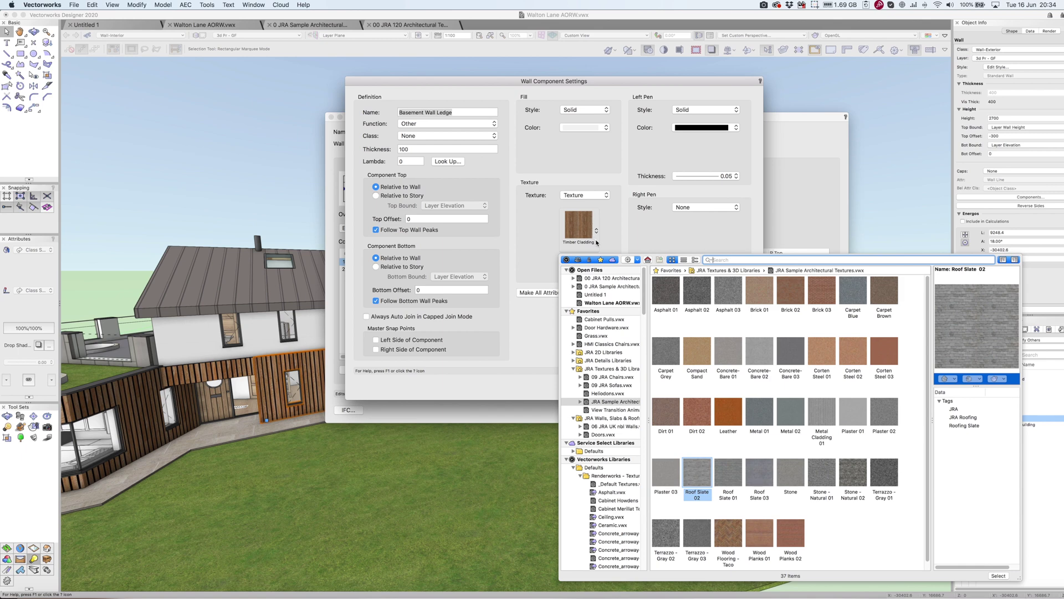
- Browse the JRA Architectural Textures libraries for a wood plank texture
{"action": "left_click", "coordinate": [606, 279]}
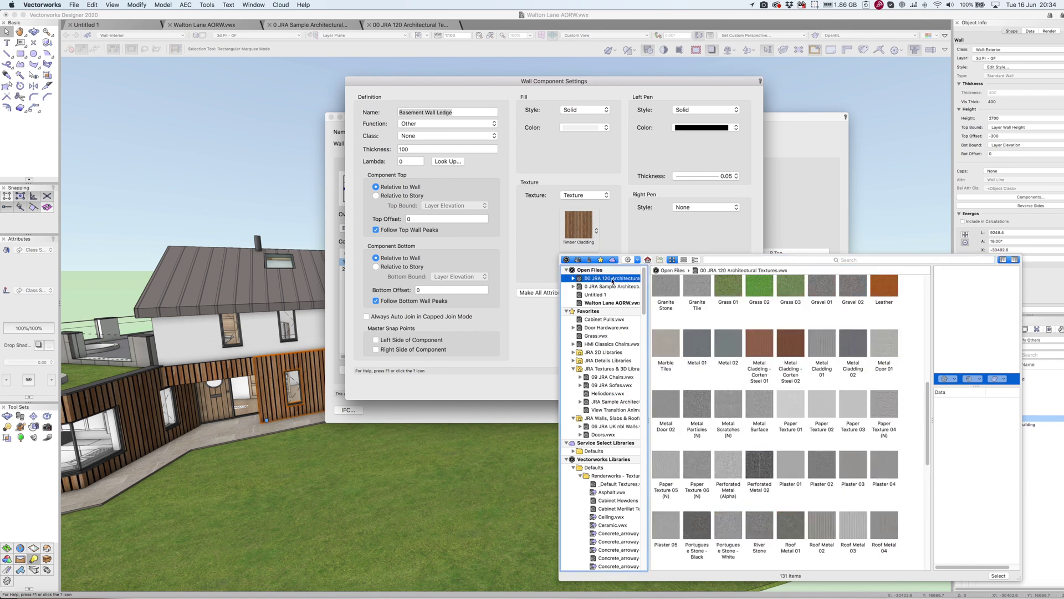
{"action": "left_click", "coordinate": [612, 286]}
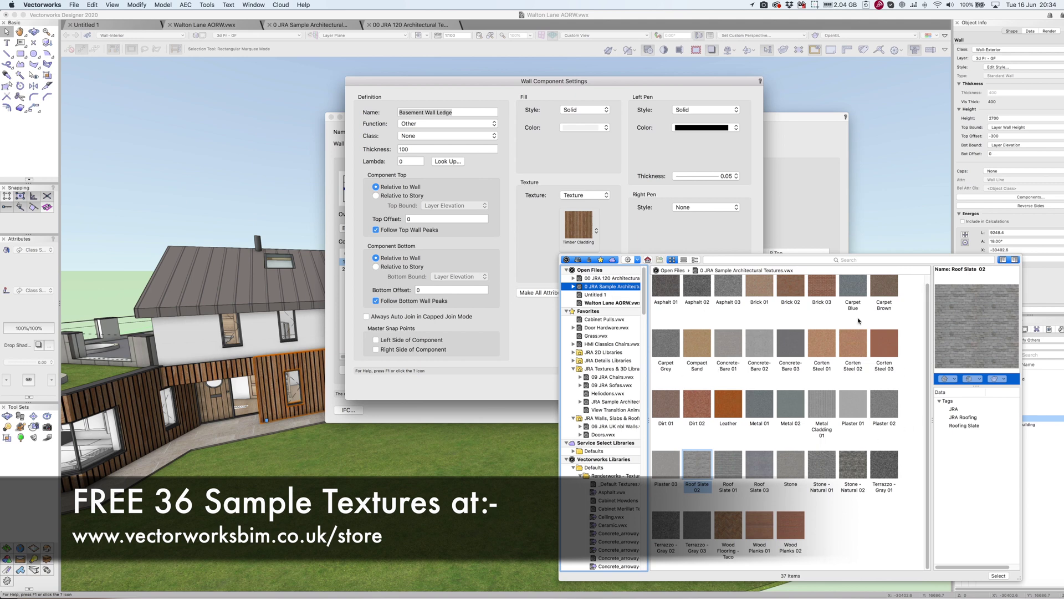
{"action": "scroll", "coordinate": [719, 406], "scroll_direction": "up", "scroll_amount": 1}
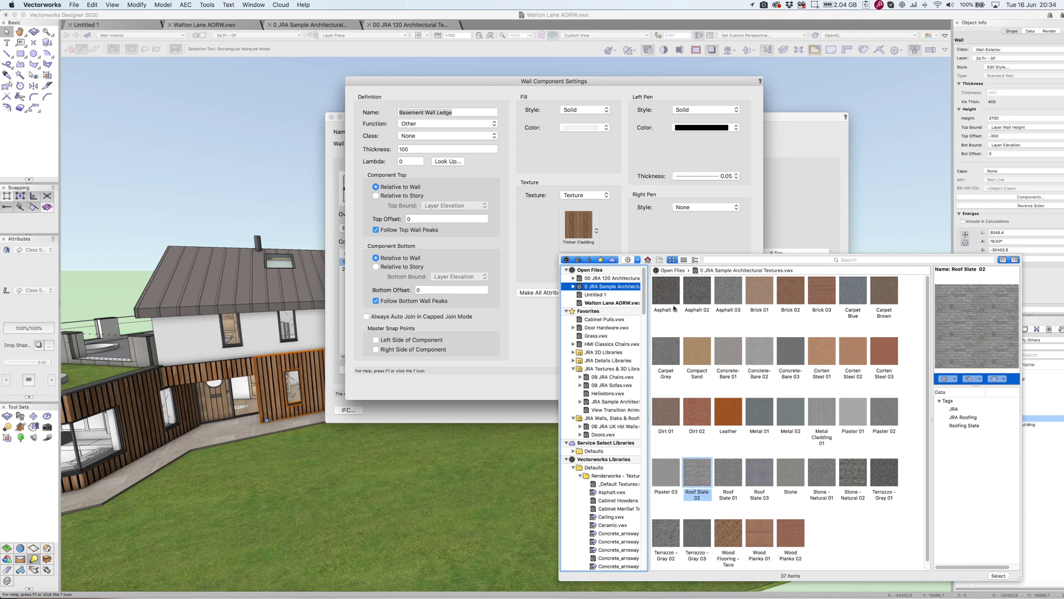
{"action": "left_click", "coordinate": [597, 279]}
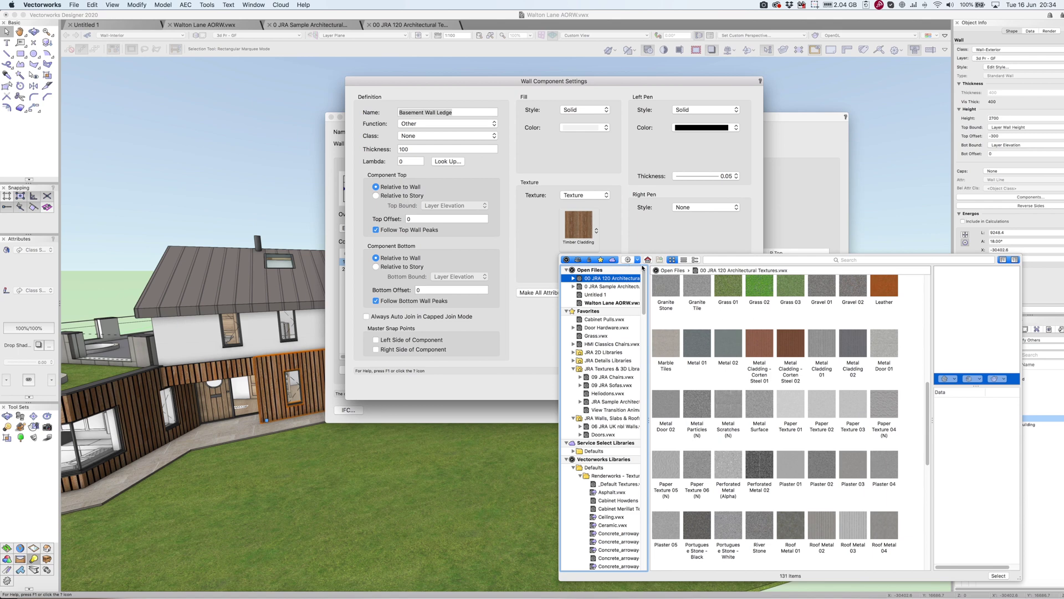
{"action": "scroll", "coordinate": [759, 368], "scroll_direction": "down", "scroll_amount": 2}
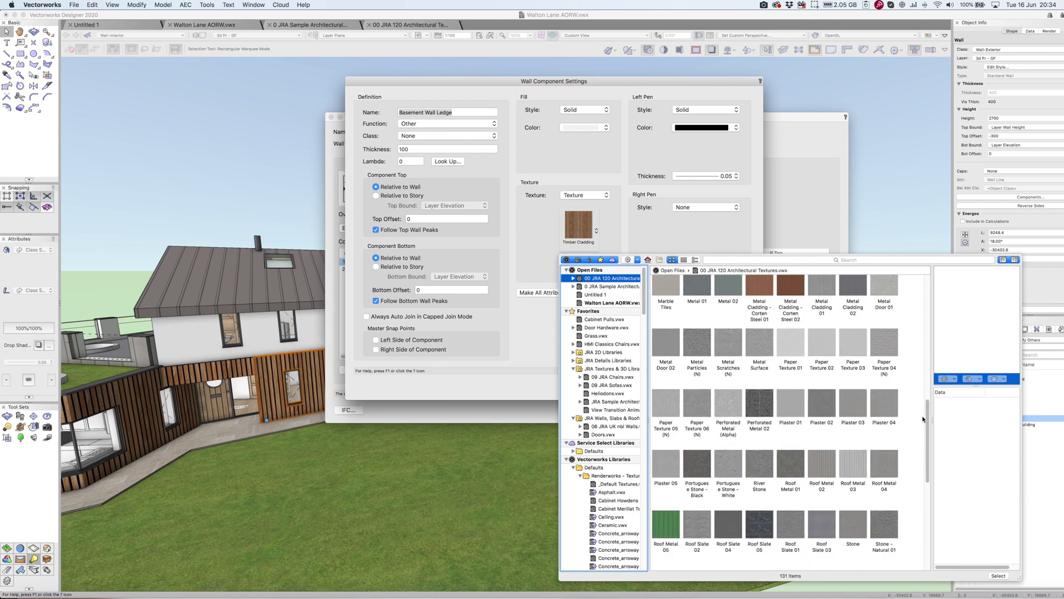
{"action": "left_click_drag", "start_coordinate": [928, 422], "coordinate": [933, 510]}
- Apply the darker Wood Planks 08 to the Basement Wall Ledge and confirm the wall style
{"action": "left_click", "coordinate": [818, 466]}
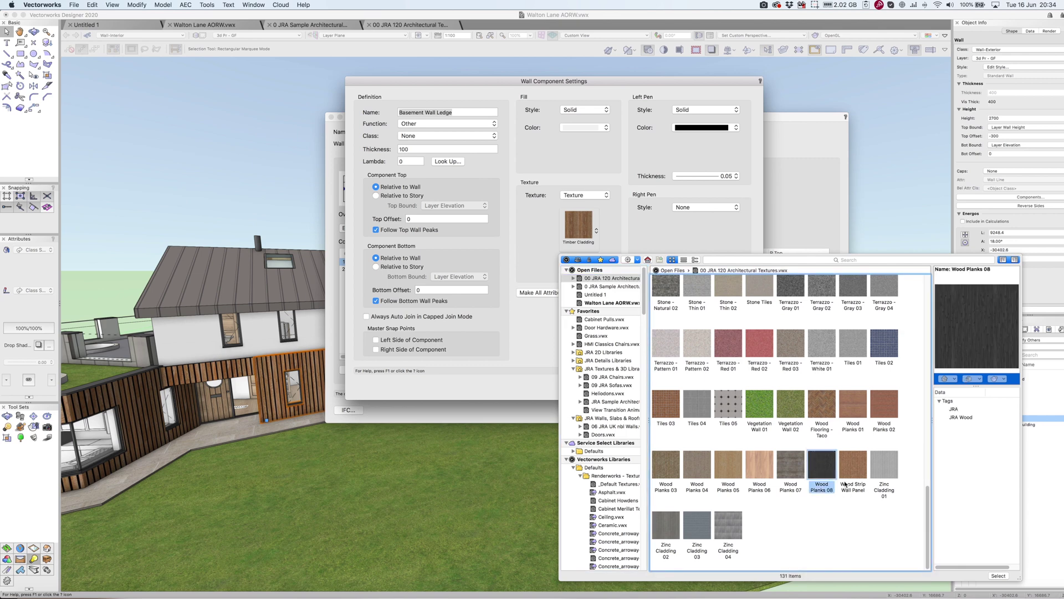
{"action": "left_click", "coordinate": [792, 471]}
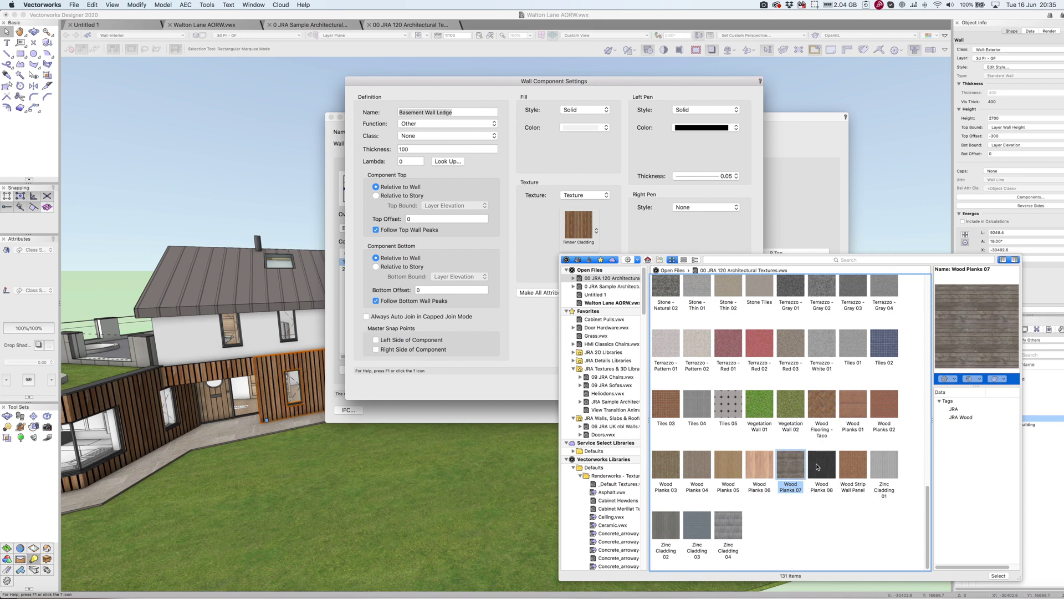
{"action": "left_click", "coordinate": [834, 492]}
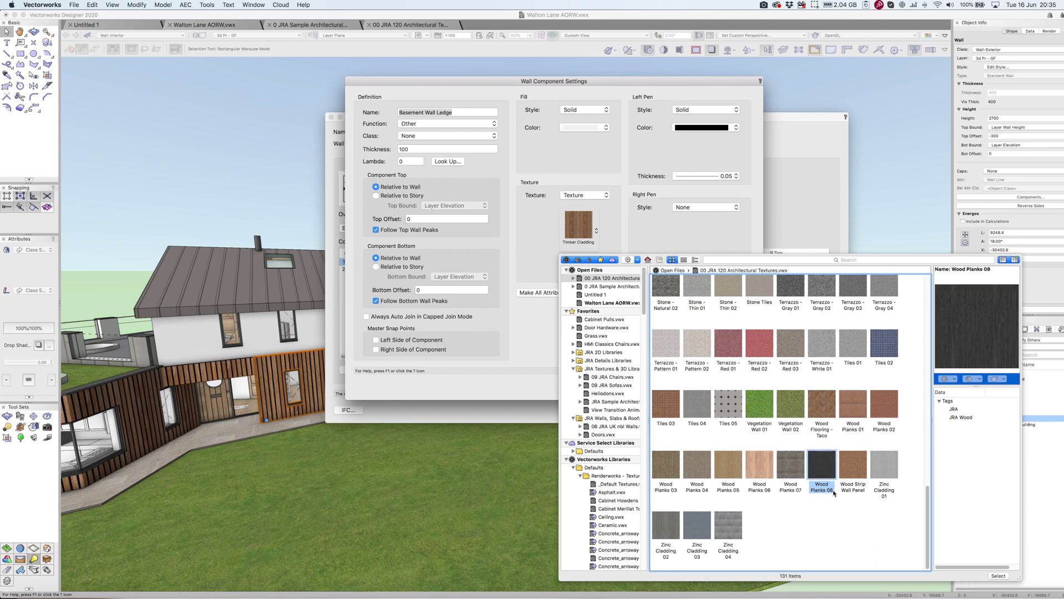
{"action": "double_click", "coordinate": [827, 476]}
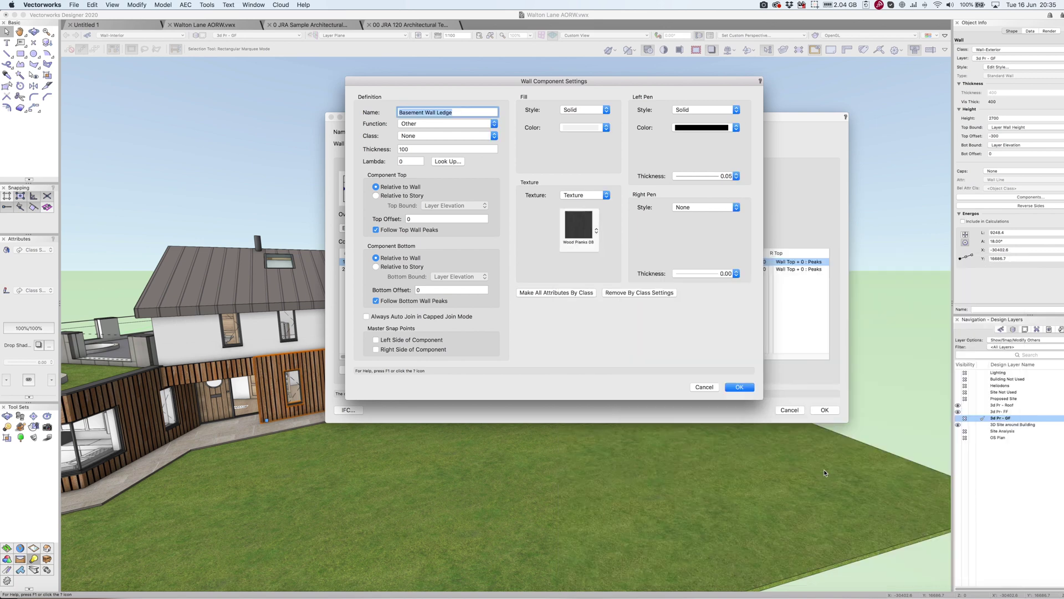
{"action": "left_click", "coordinate": [738, 388]}
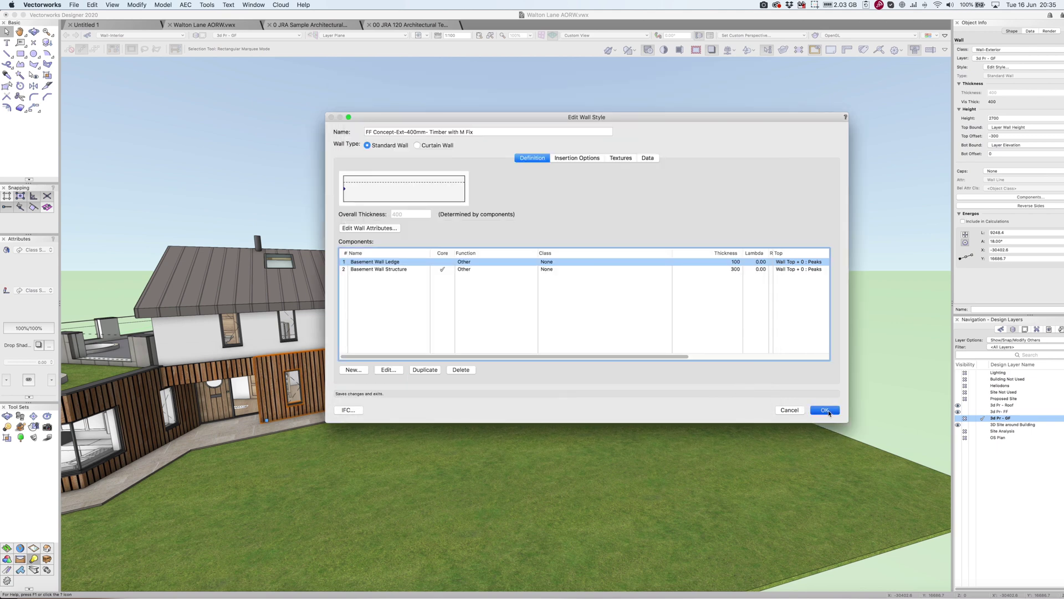
{"action": "left_click", "coordinate": [827, 411]}
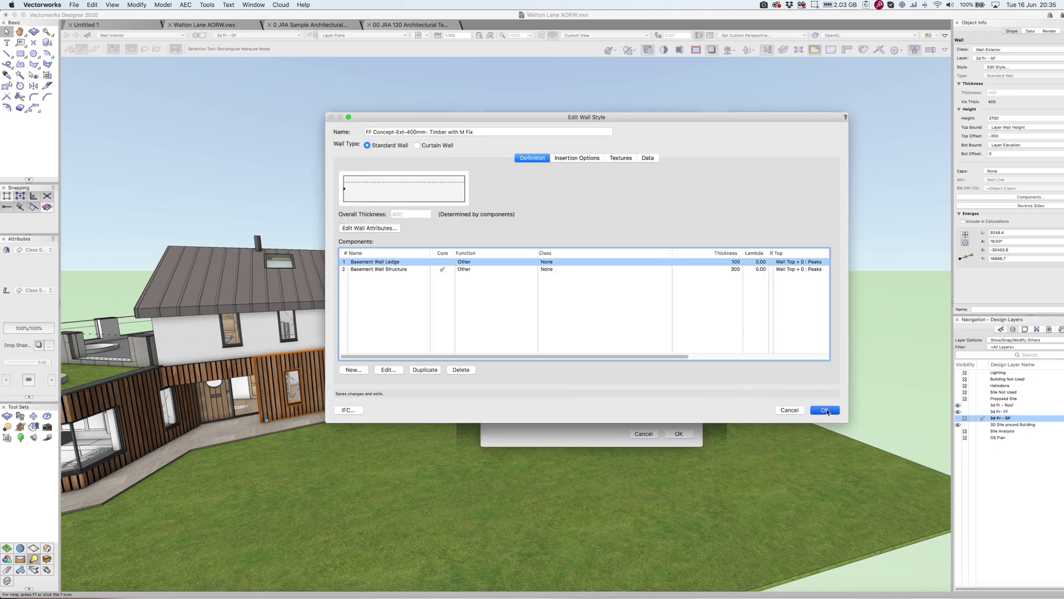
{"action": "left_click", "coordinate": [825, 410]}
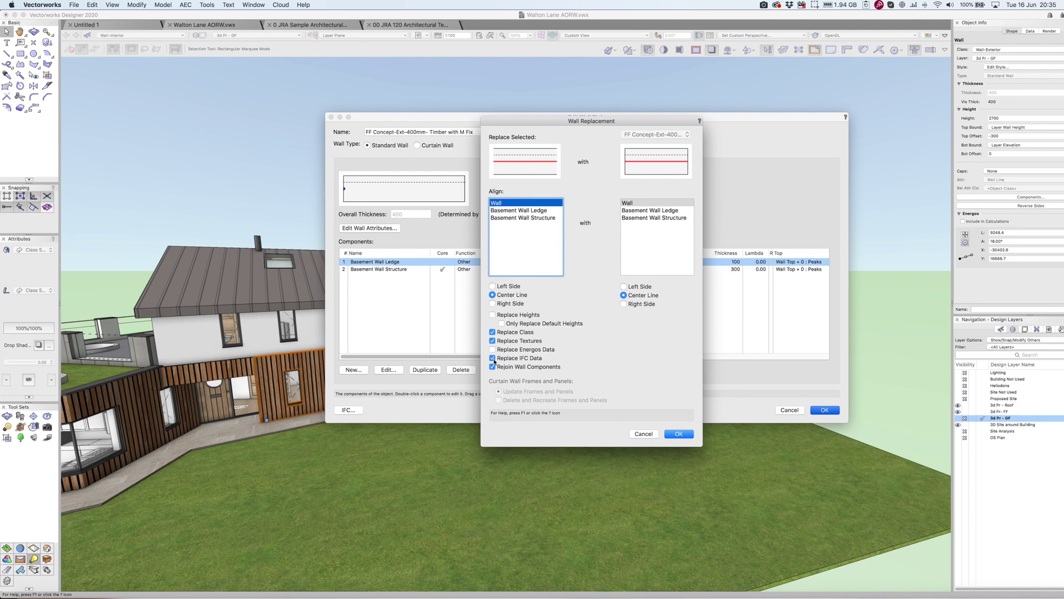
- Replace the existing walls with the updated style and orbit toward the garage to check them
{"action": "left_click", "coordinate": [675, 434]}
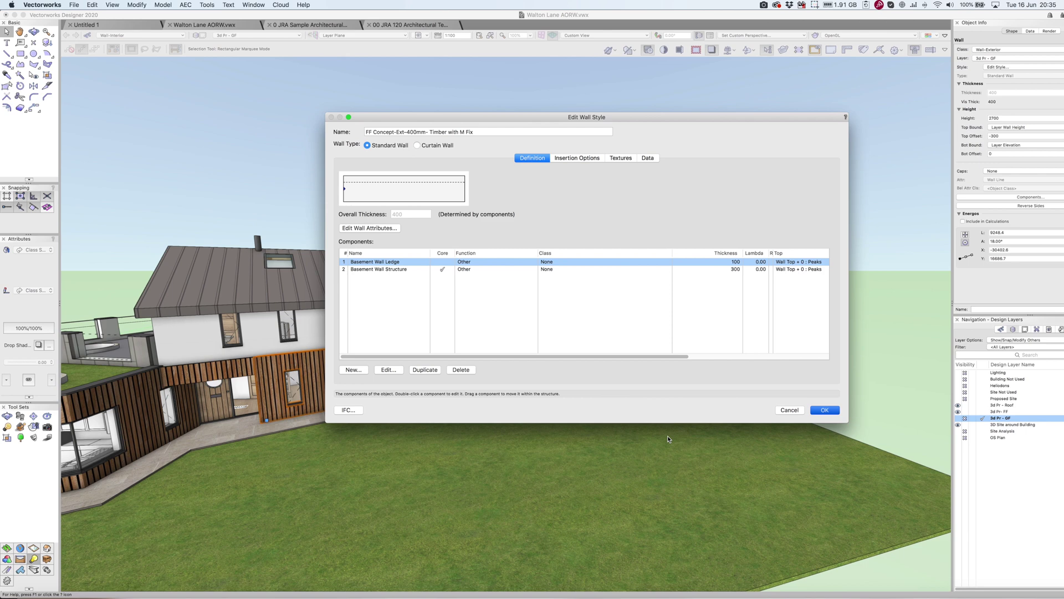
{"action": "left_click", "coordinate": [826, 409]}
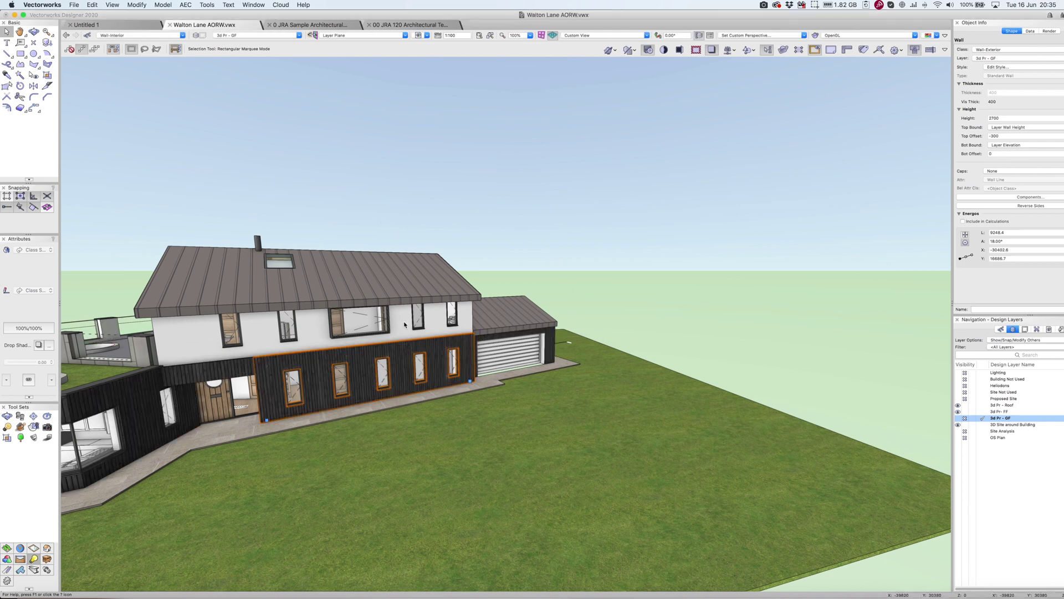
{"action": "key", "text": "shift+c"}
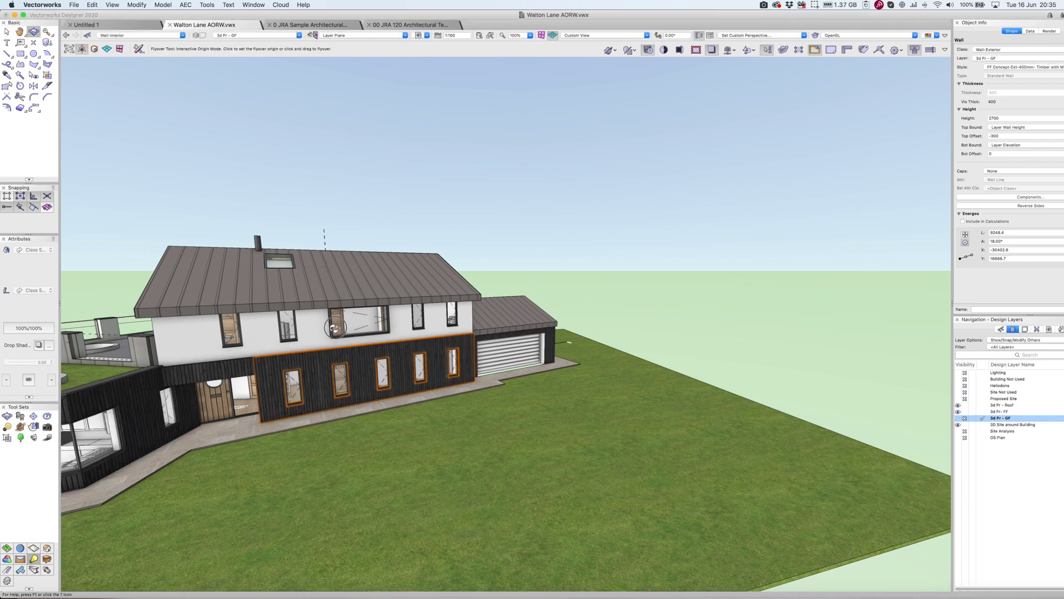
{"action": "left_click_drag", "start_coordinate": [360, 318], "coordinate": [305, 313]}
- Switch to the sample architectural textures file and zoom in on its material cube grid
{"action": "key", "text": "x"}
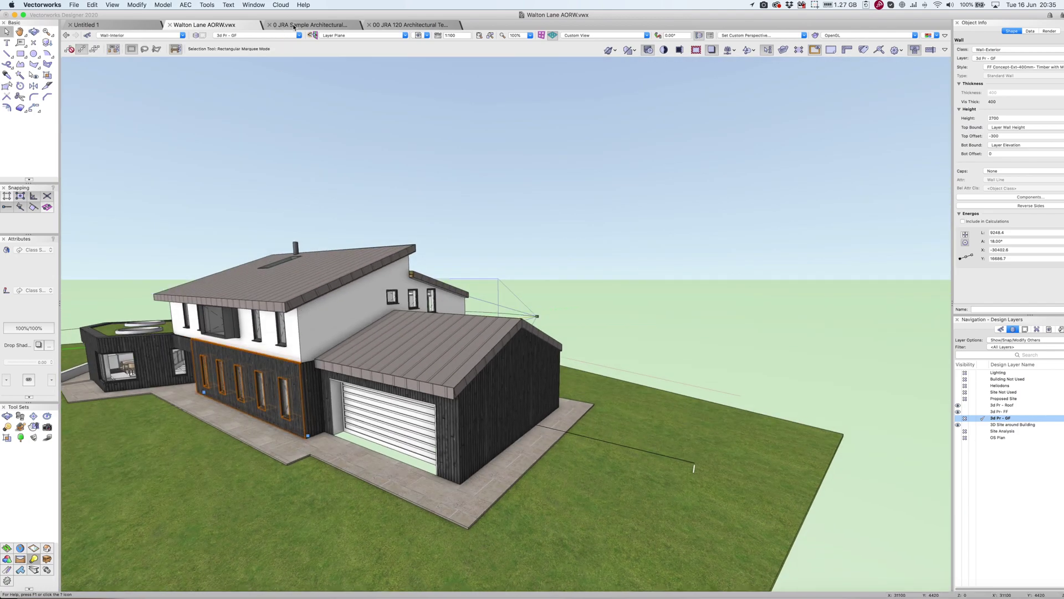
{"action": "left_click", "coordinate": [294, 25]}
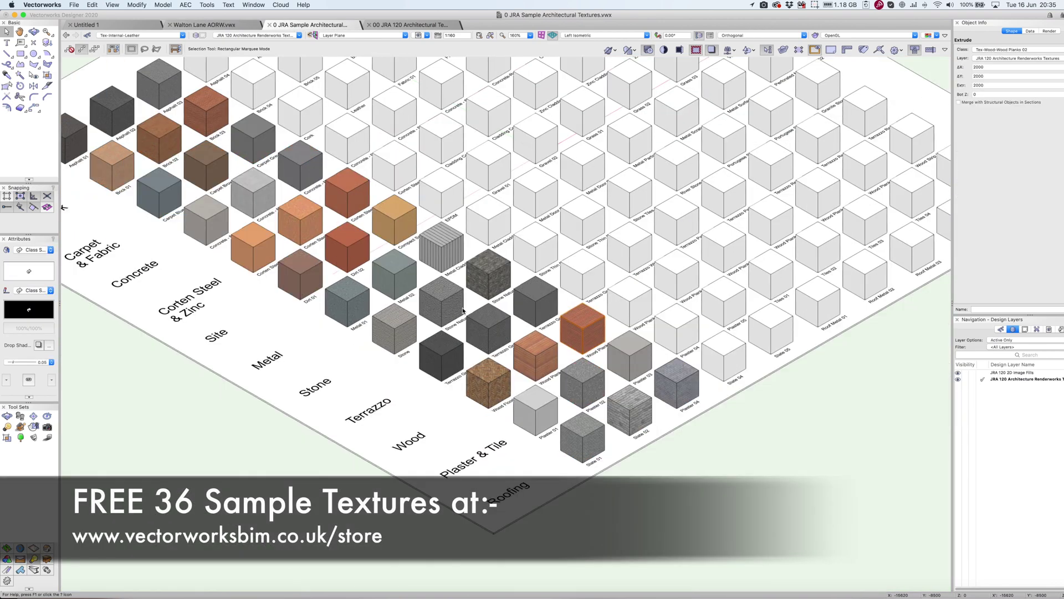
{"action": "key", "text": "super+6"}
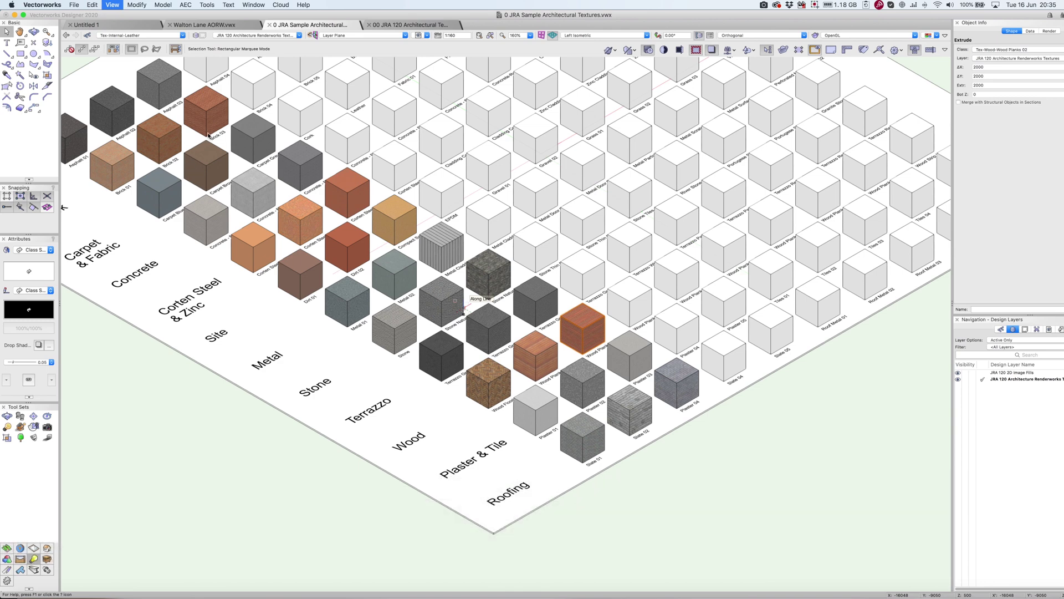
{"action": "key", "text": "c"}
{"action": "key", "text": "super+minus"}
{"action": "left_click_drag", "start_coordinate": [273, 202], "coordinate": [632, 479]}
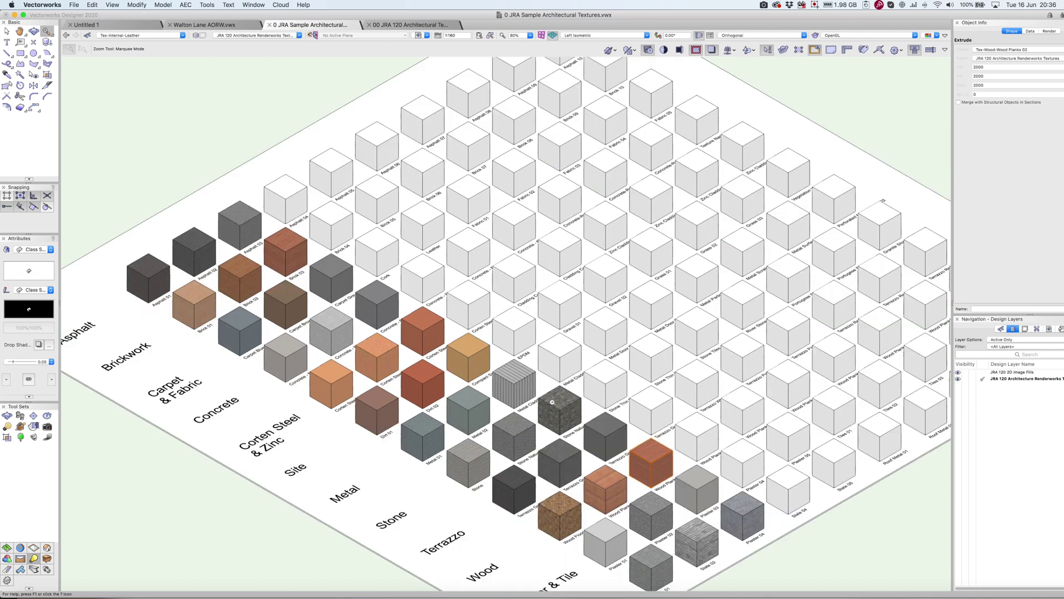
{"action": "key", "text": "x"}
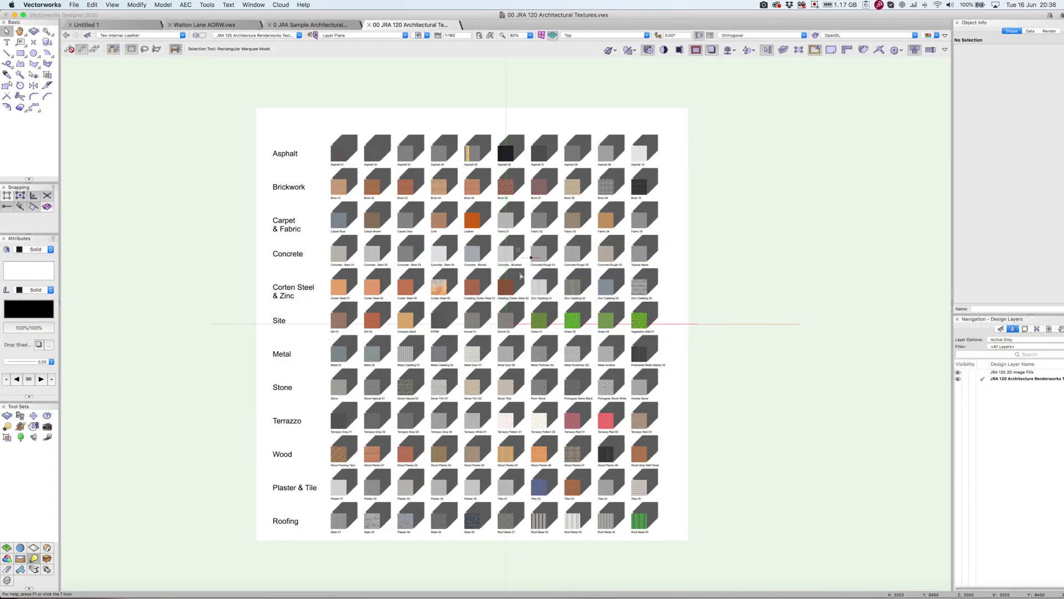
- Select the Roof Metal 05, Wood Strip Wall Panel and Tiles 05 cubes, then return to Walton Lane AORW.vwx
{"action": "left_click", "coordinate": [1001, 330]}
{"action": "left_click", "coordinate": [999, 438]}
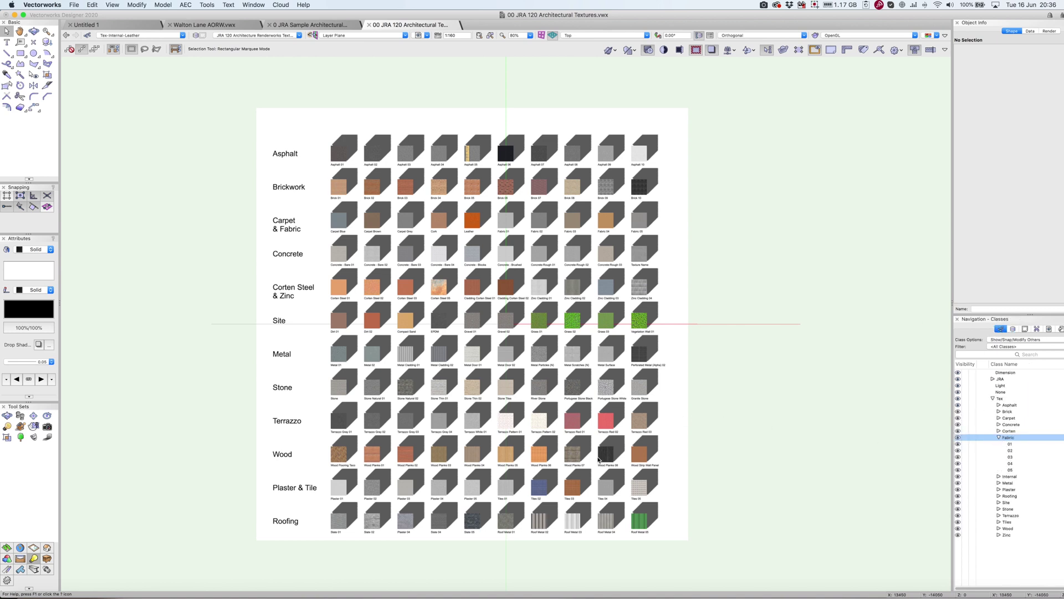
{"action": "left_click", "coordinate": [642, 516]}
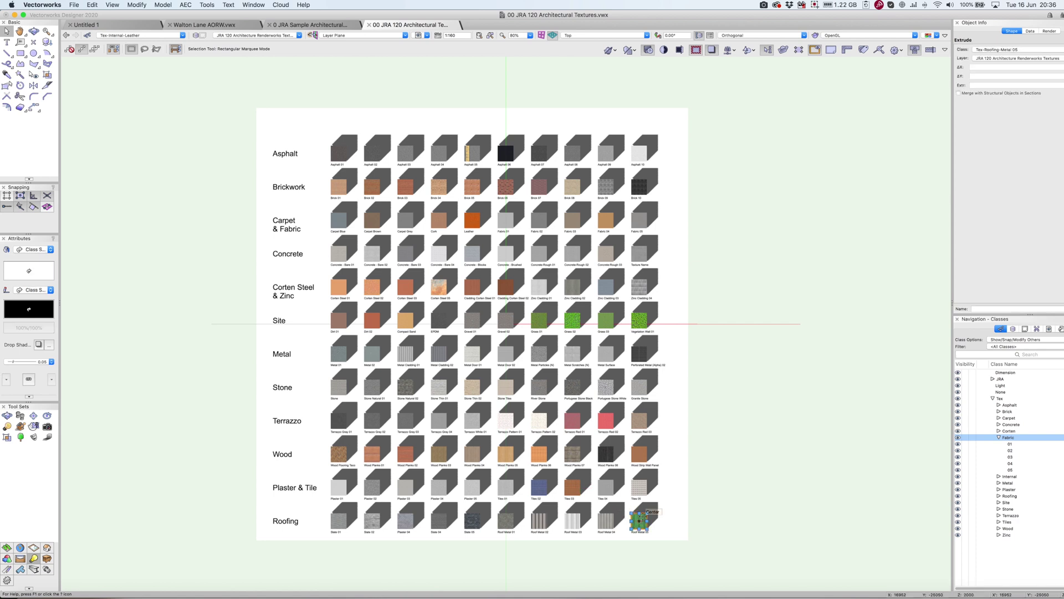
{"action": "left_click", "coordinate": [641, 455], "text": "shift"}
{"action": "left_click", "coordinate": [639, 487], "text": "shift"}
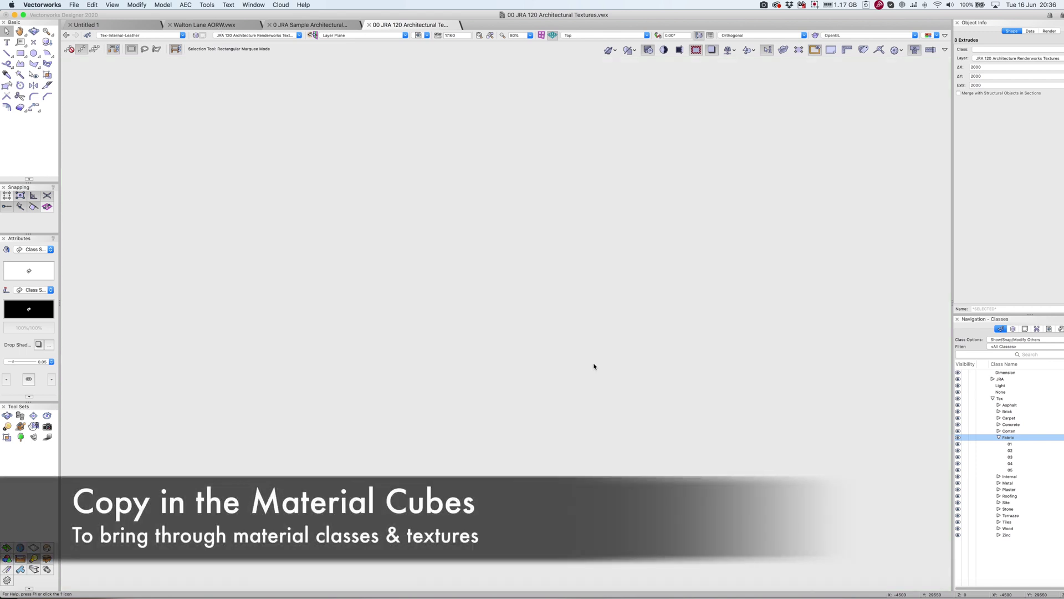
{"action": "key", "text": "super+grave"}
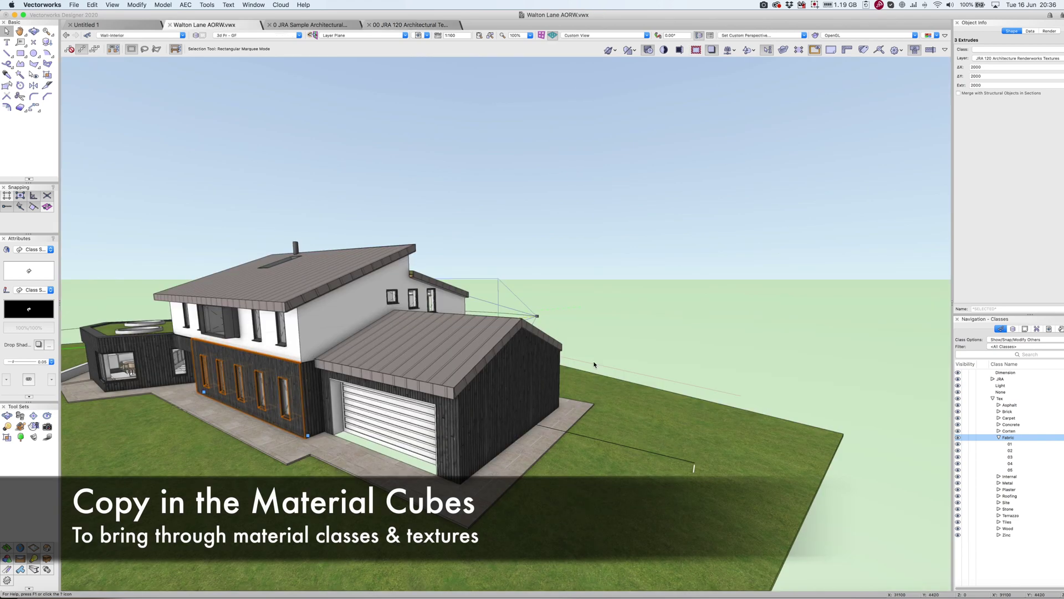
- Paste the sample cubes and eyedrop the Tex-Roofing-Metal 05 class onto the upper roof
{"action": "key", "text": "super+v"}
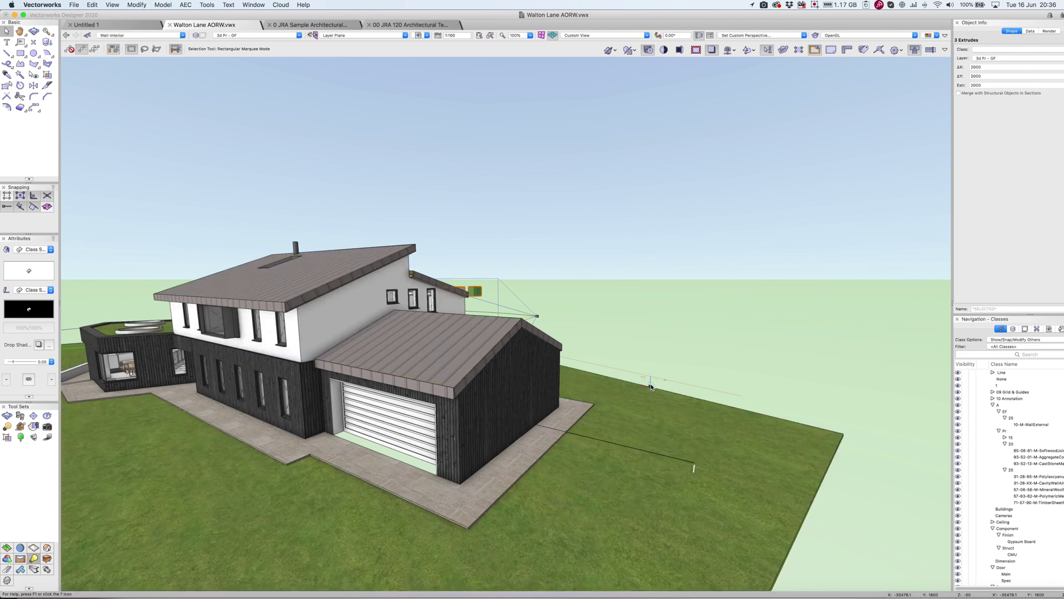
{"action": "middle_click_drag", "start_coordinate": [595, 342], "coordinate": [508, 361], "text": "shift"}
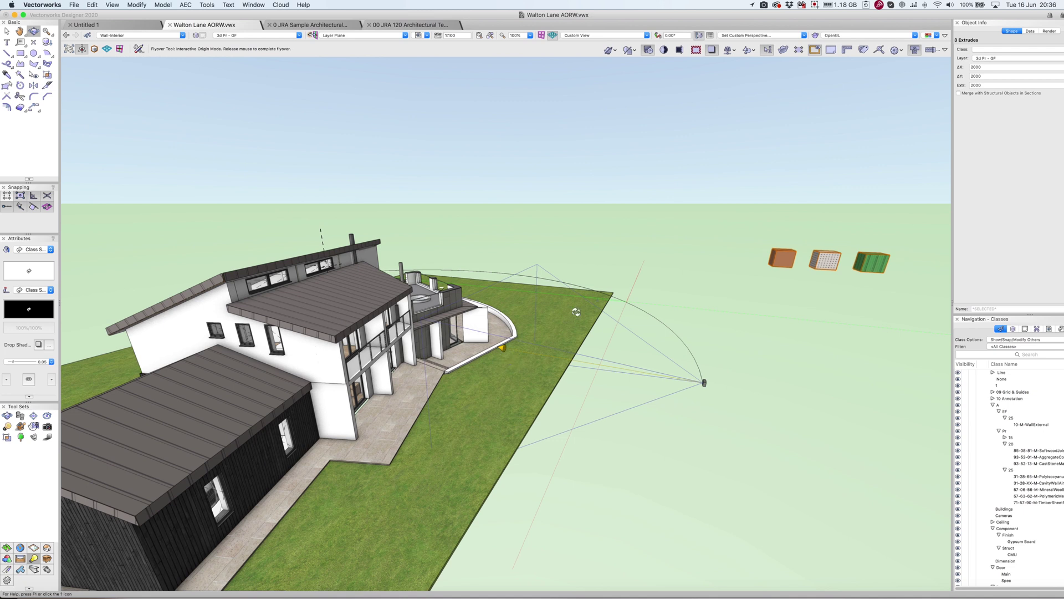
{"action": "key", "text": "i"}
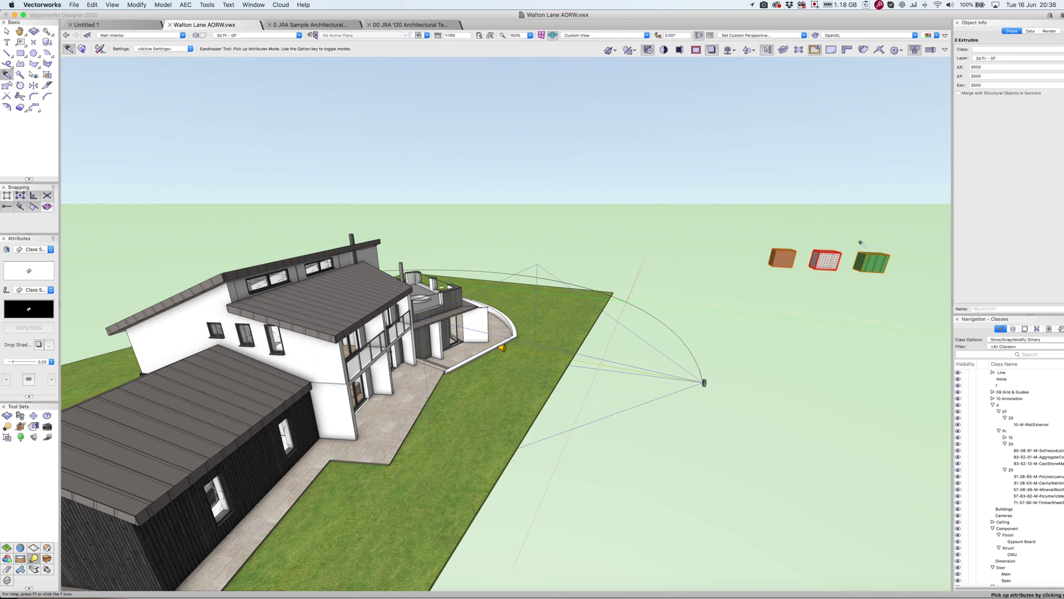
{"action": "key", "text": "alt"}
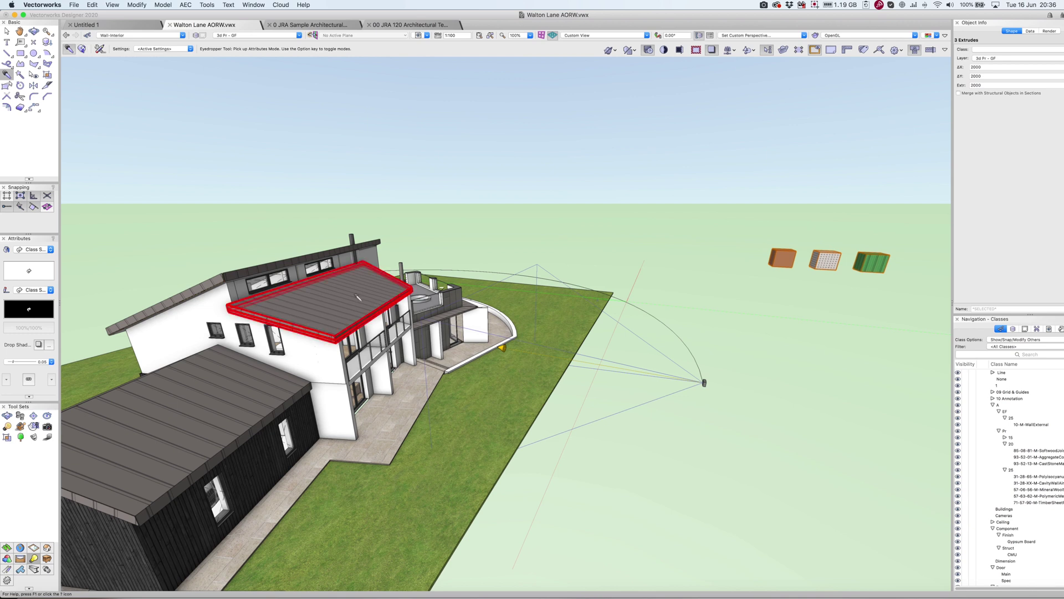
{"action": "key", "text": "x"}
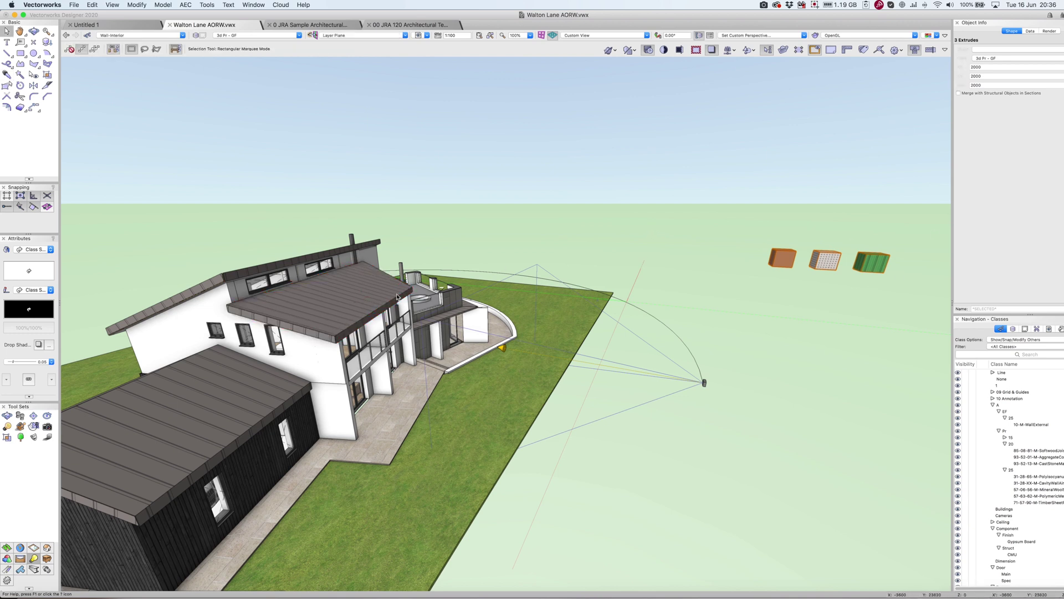
{"action": "left_click", "coordinate": [388, 289]}
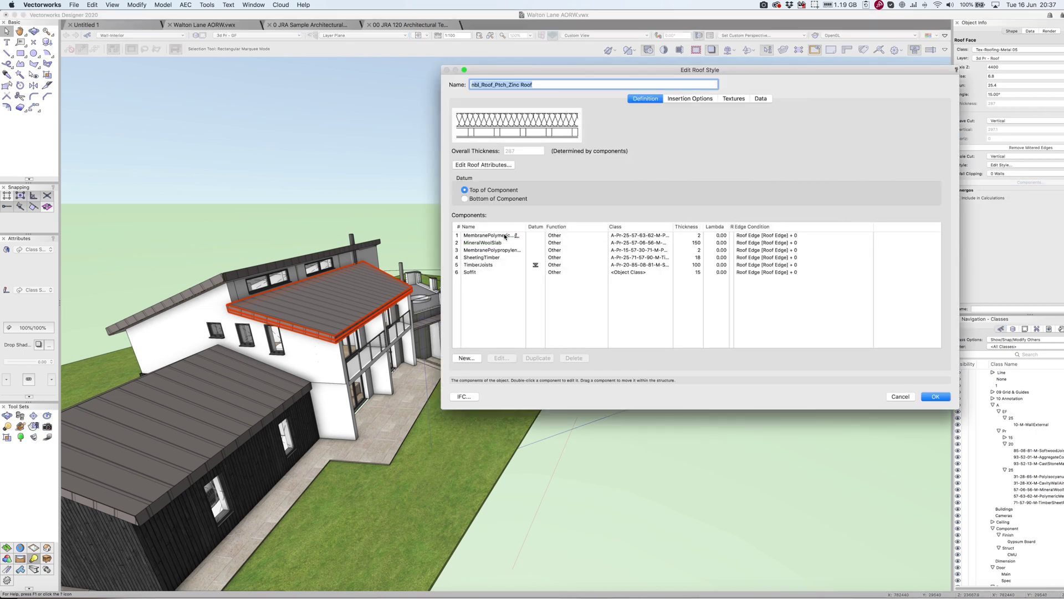
- Give the zinc roof style's first component the Roof Metal 05 texture from Walton Lane AORW.vwx
{"action": "left_click", "coordinate": [505, 236]}
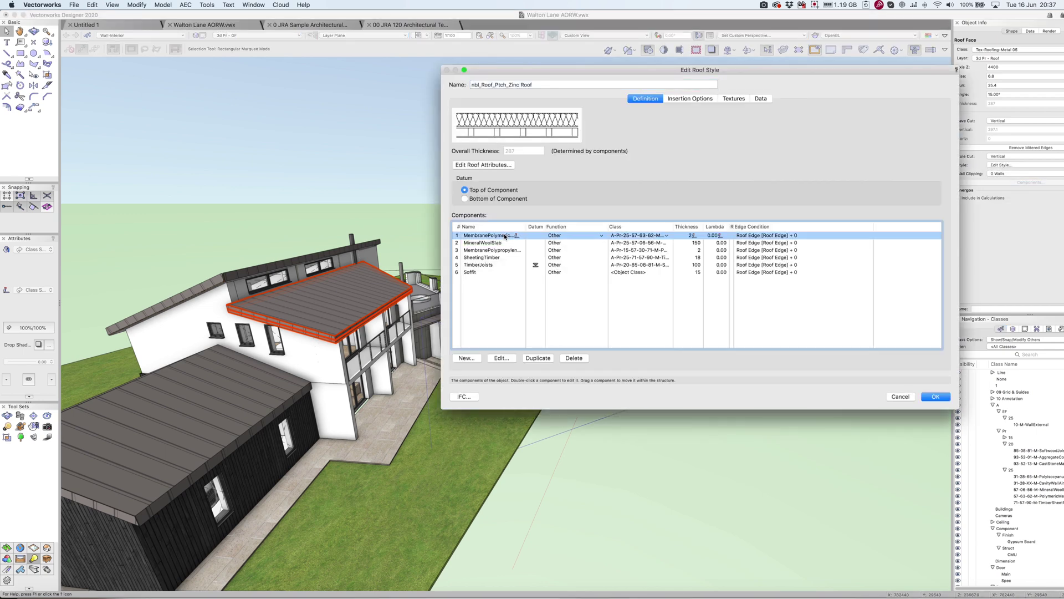
{"action": "left_click", "coordinate": [502, 358]}
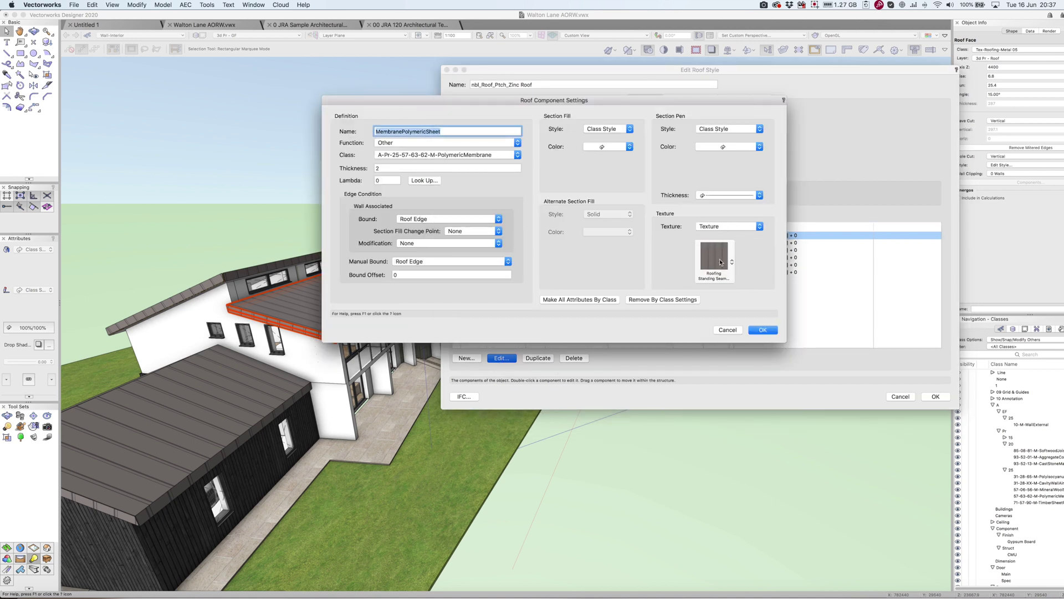
{"action": "left_click", "coordinate": [720, 260]}
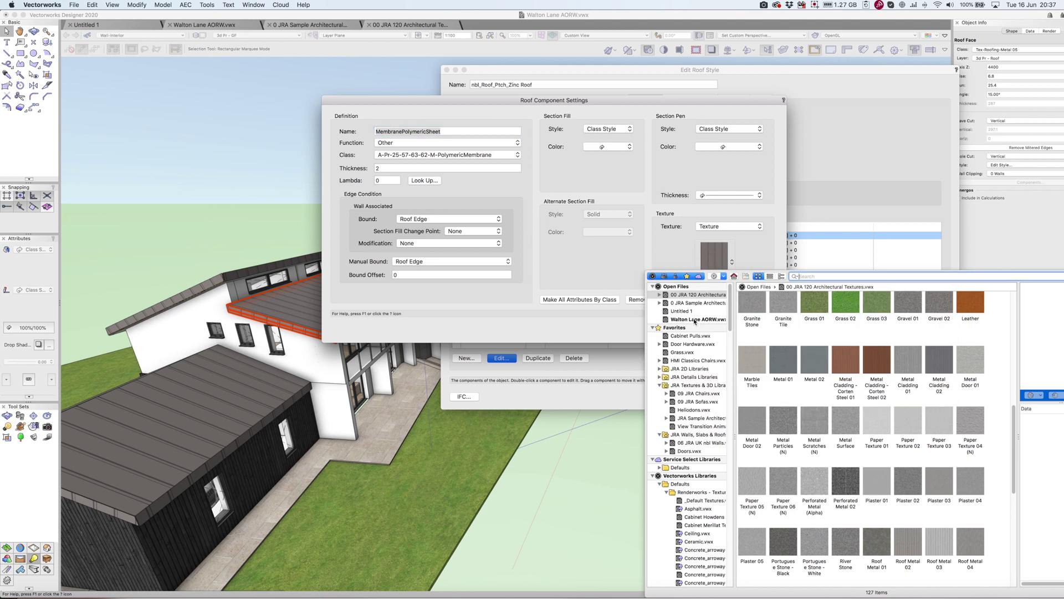
{"action": "left_click", "coordinate": [696, 320]}
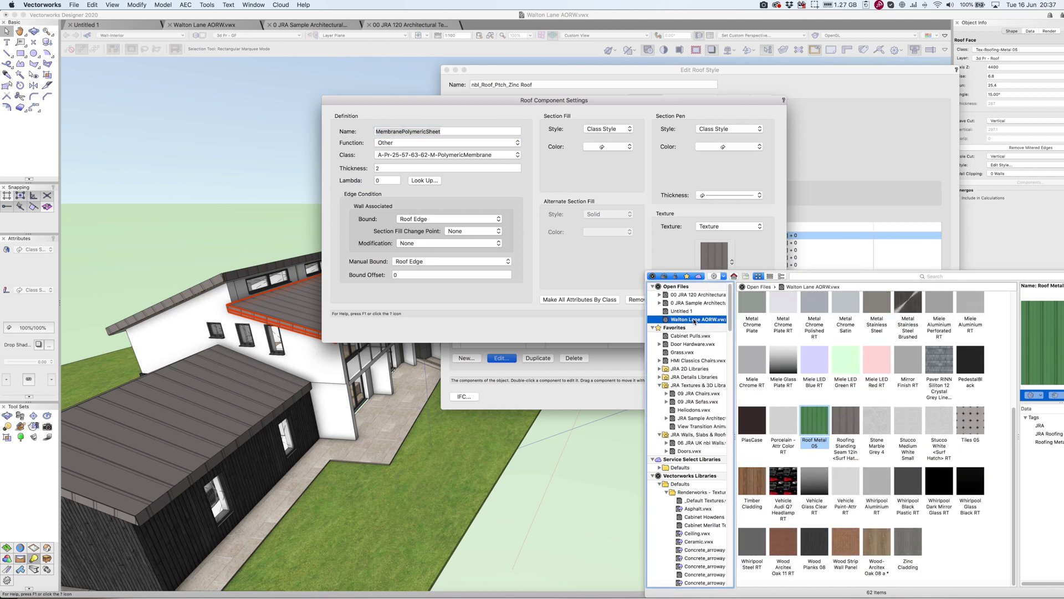
{"action": "double_click", "coordinate": [814, 425]}
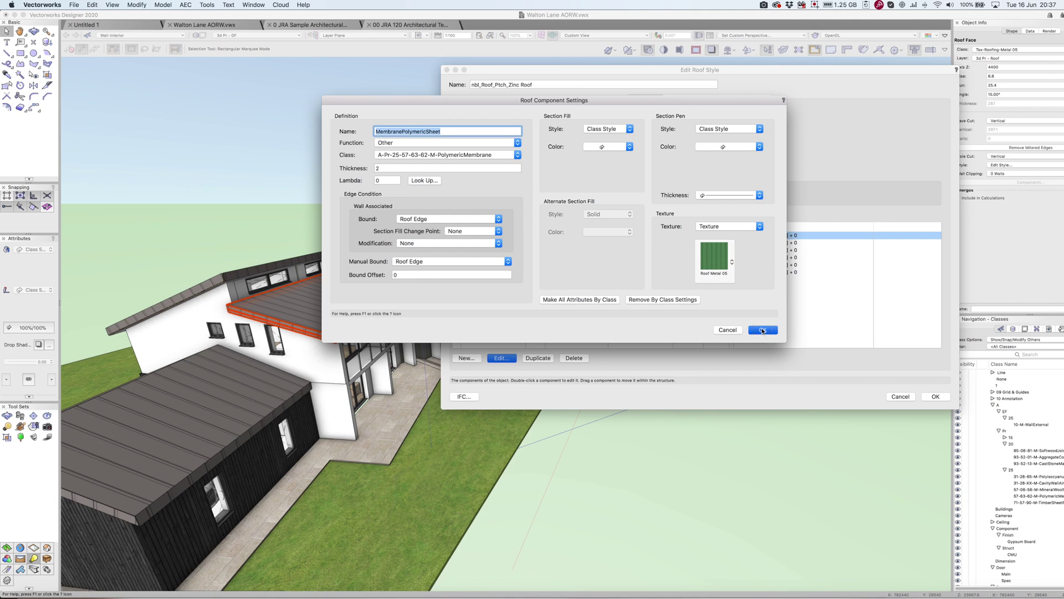
- Confirm the roof style and replace class and textures on the existing roofs
{"action": "left_click", "coordinate": [763, 330]}
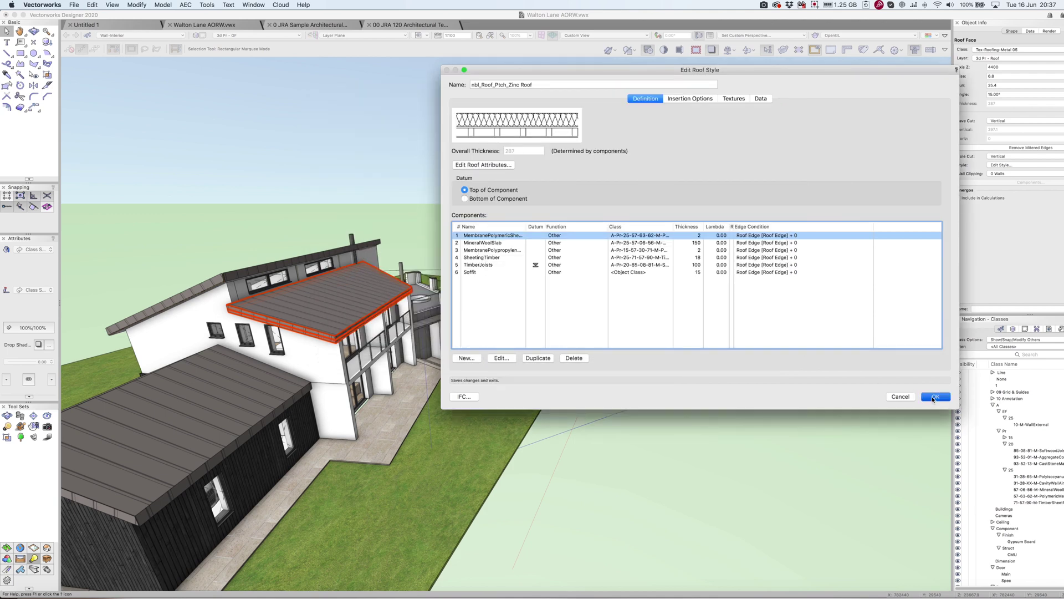
{"action": "left_click", "coordinate": [933, 397]}
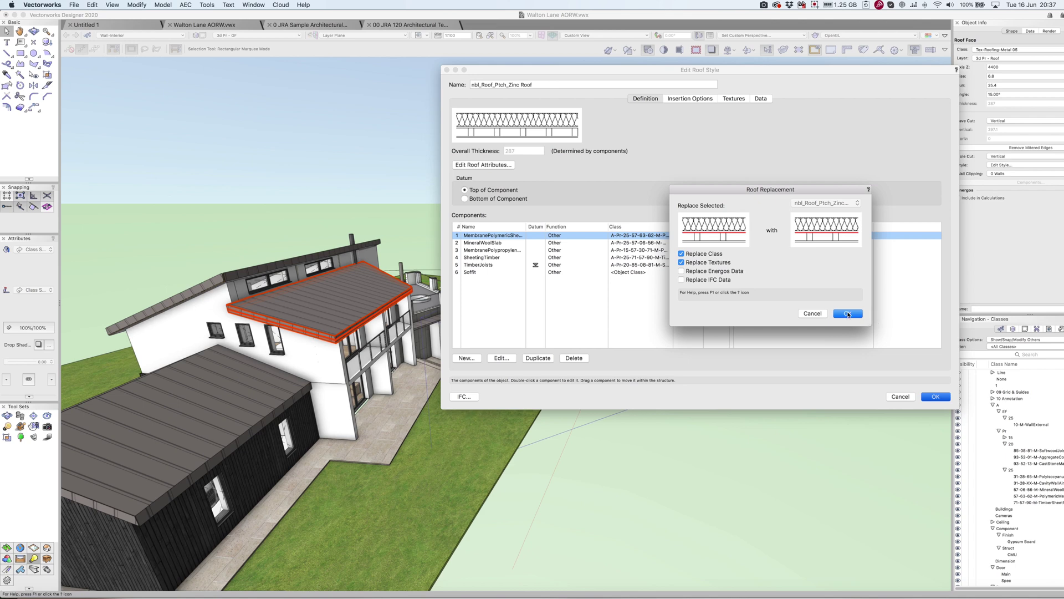
{"action": "left_click", "coordinate": [848, 314]}
{"action": "left_click", "coordinate": [935, 396]}
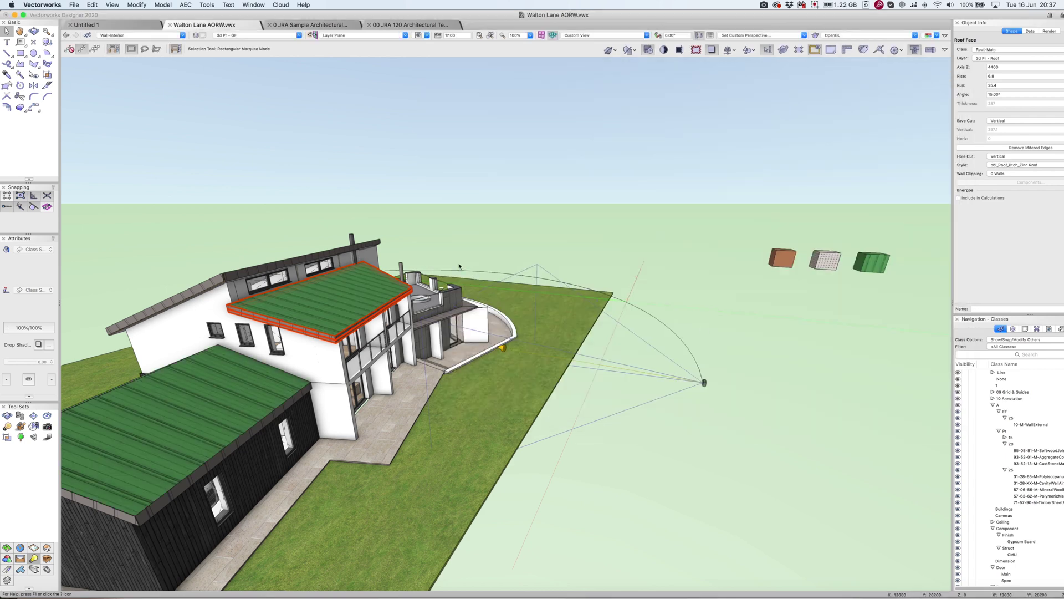
- Filter Walton Lane AORW.vwx resources to Renderworks Textures and open Roof Metal 05 for editing
{"action": "key", "text": "shift+c"}
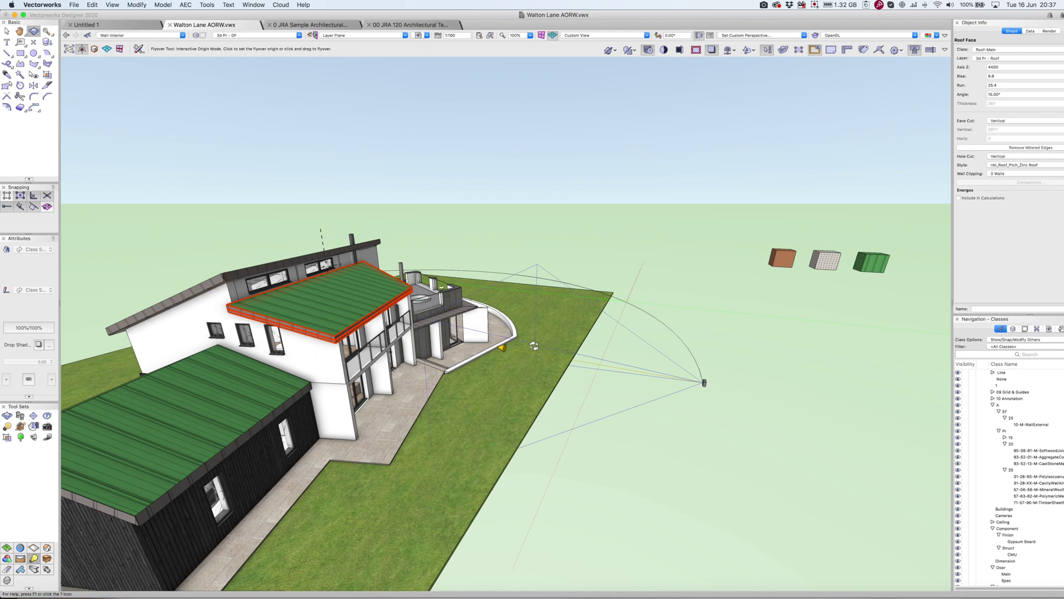
{"action": "left_click_drag", "start_coordinate": [424, 360], "coordinate": [520, 366]}
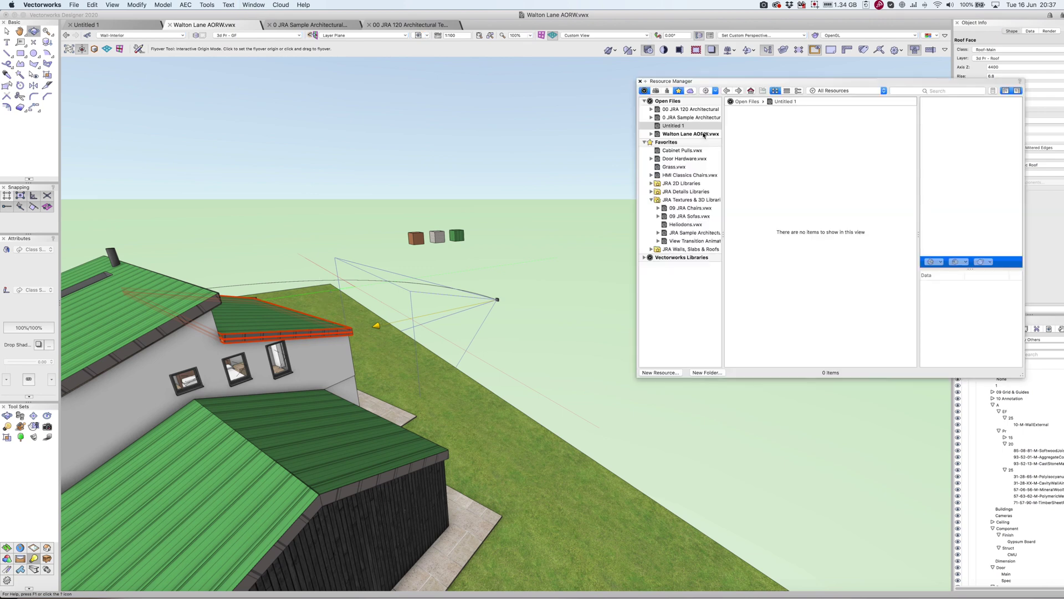
{"action": "left_click", "coordinate": [688, 135]}
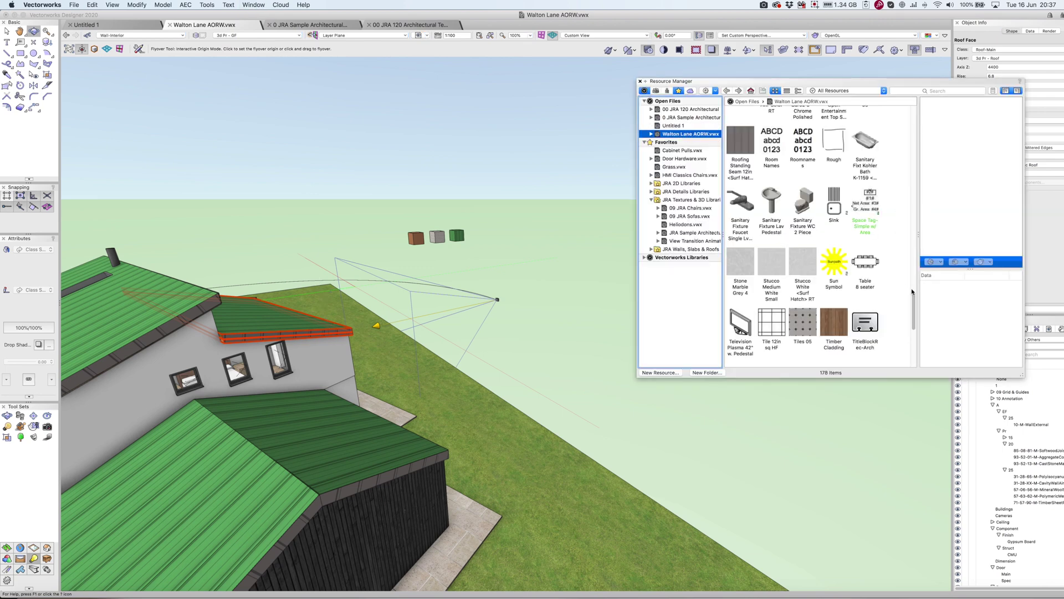
{"action": "left_click", "coordinate": [842, 91]}
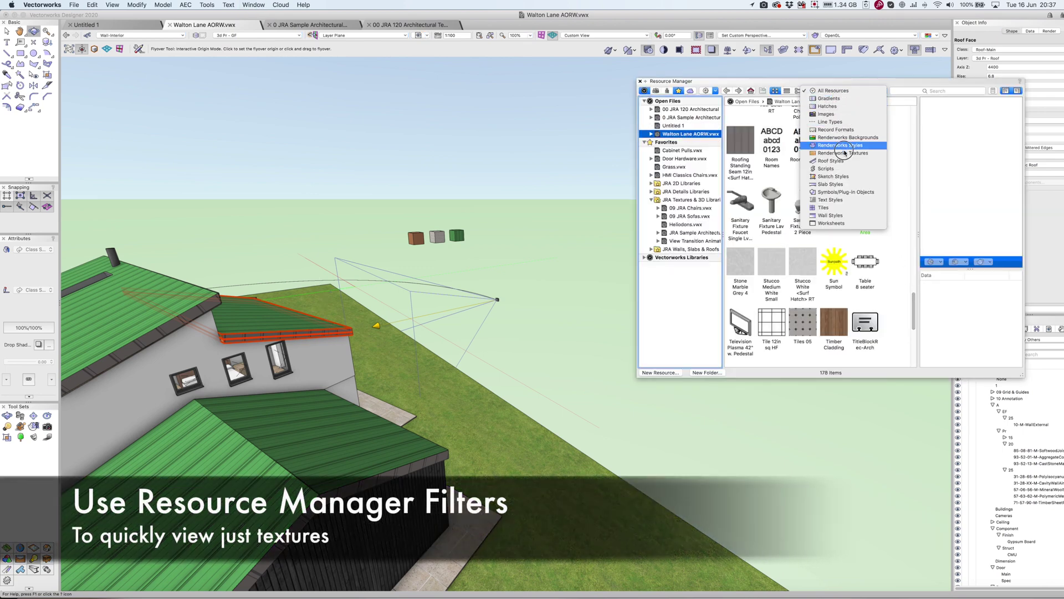
{"action": "left_click", "coordinate": [844, 153]}
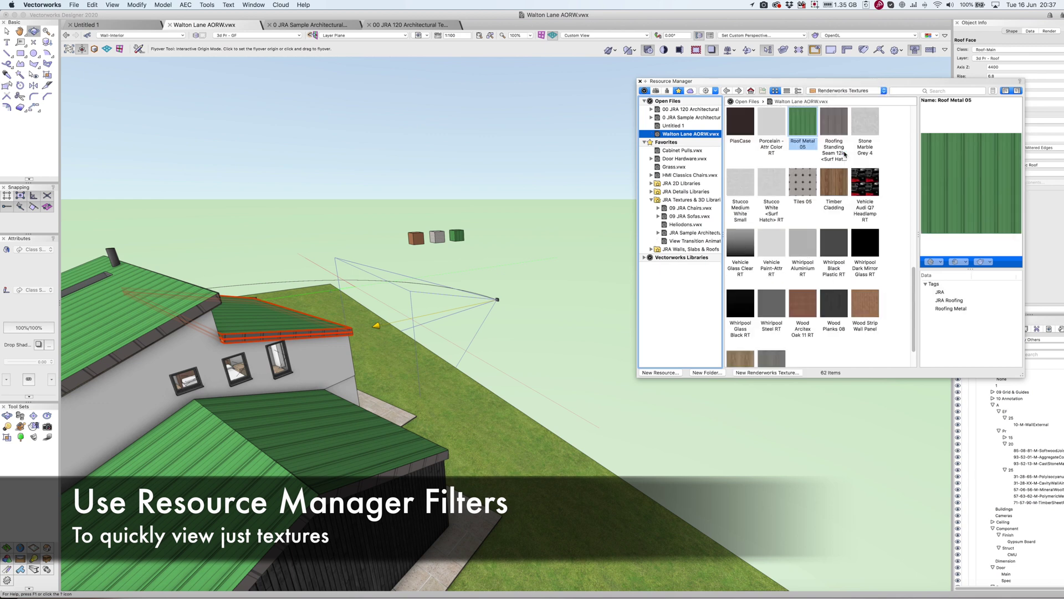
{"action": "right_click", "coordinate": [808, 123]}
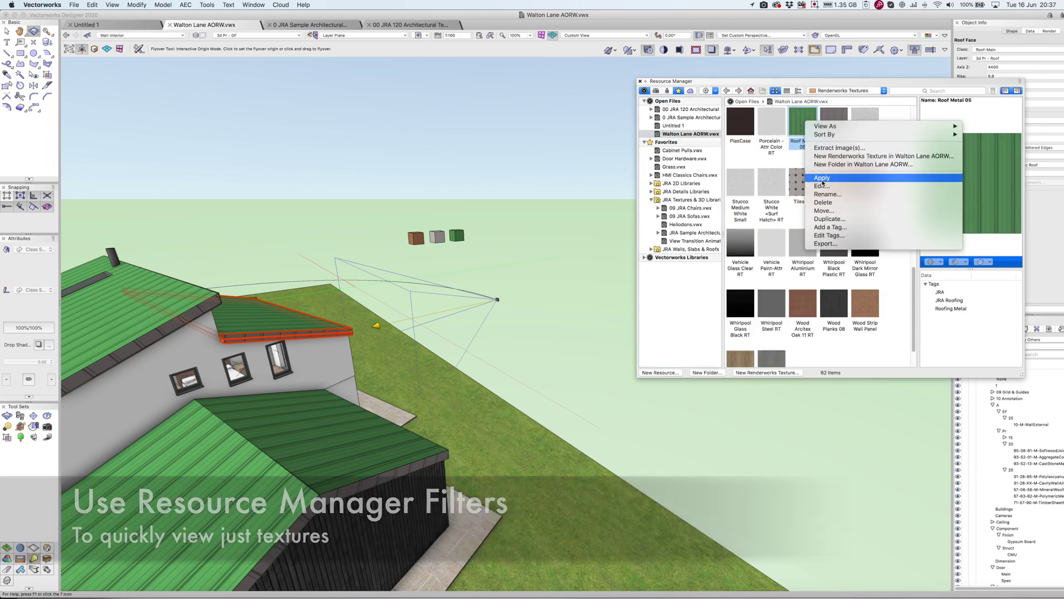
{"action": "left_click", "coordinate": [823, 186]}
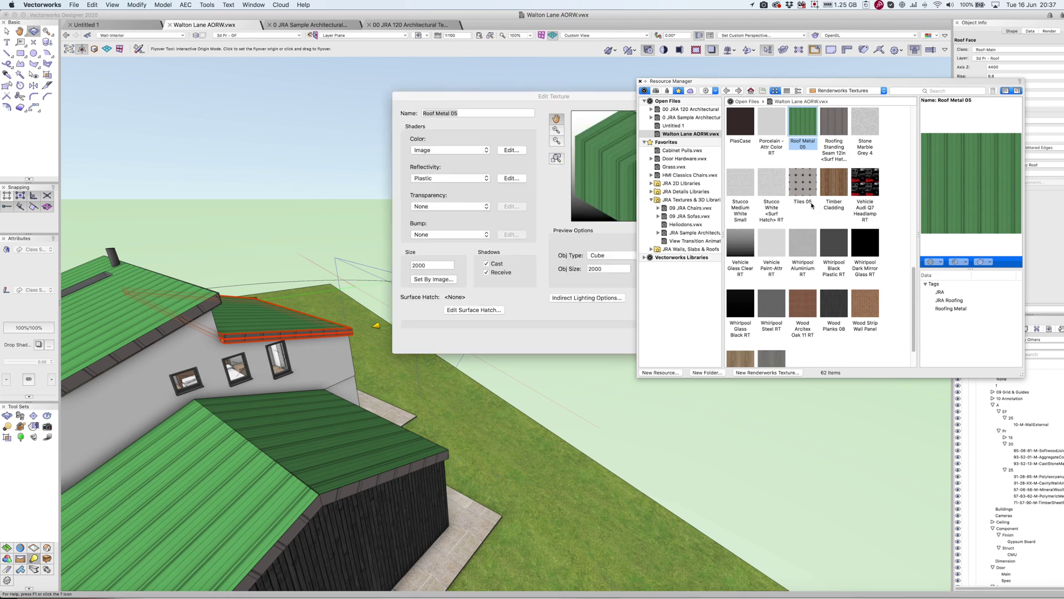
- Lower the saturation of Roof Metal 05's colour shader image via Image Effects, then confirm
{"action": "left_click", "coordinate": [512, 150]}
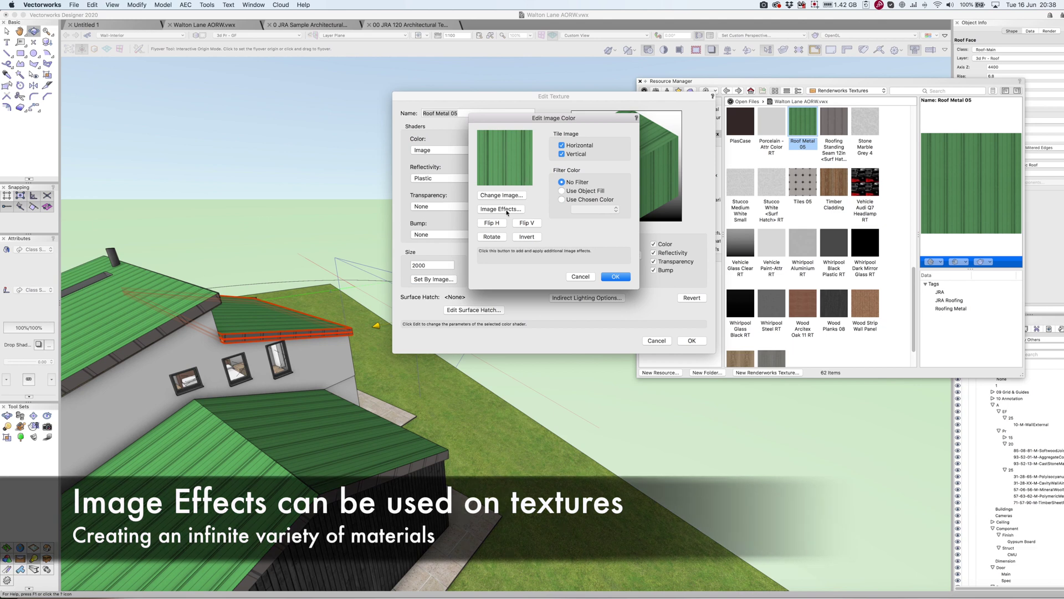
{"action": "left_click", "coordinate": [501, 209]}
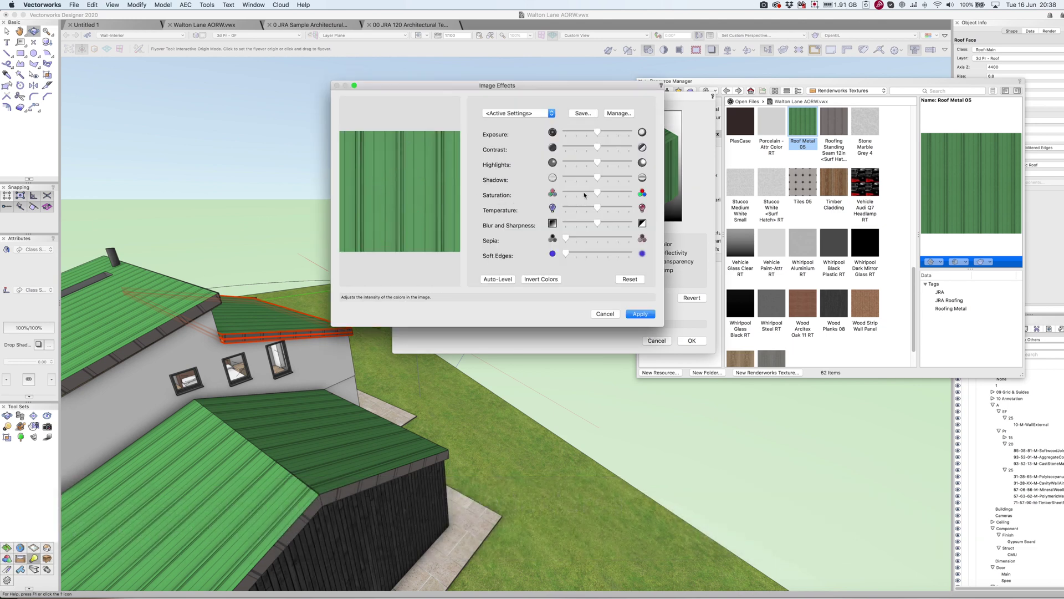
{"action": "left_click_drag", "start_coordinate": [597, 192], "coordinate": [575, 192]}
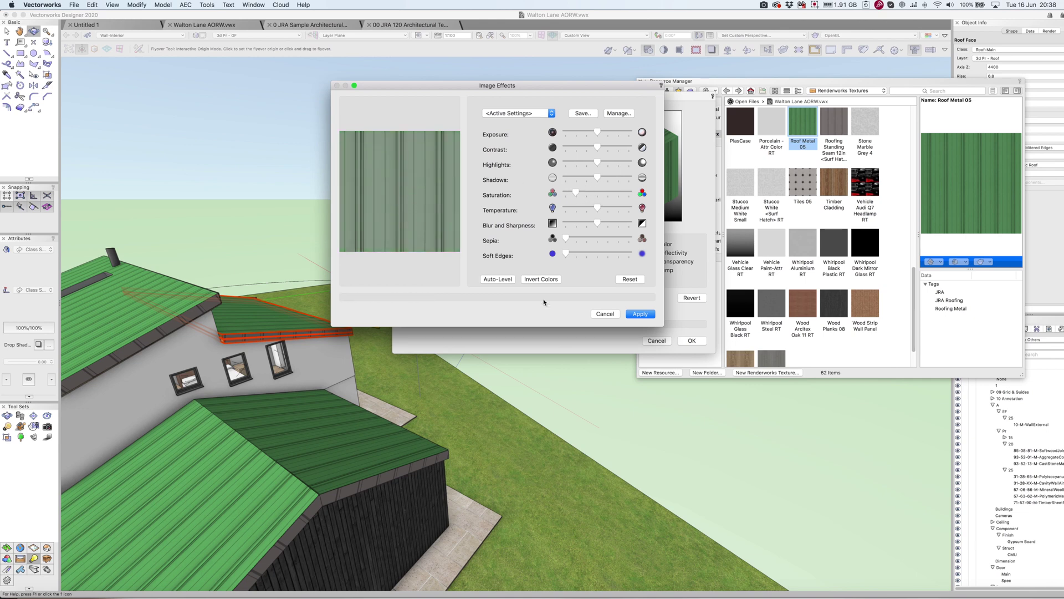
{"action": "left_click", "coordinate": [640, 314]}
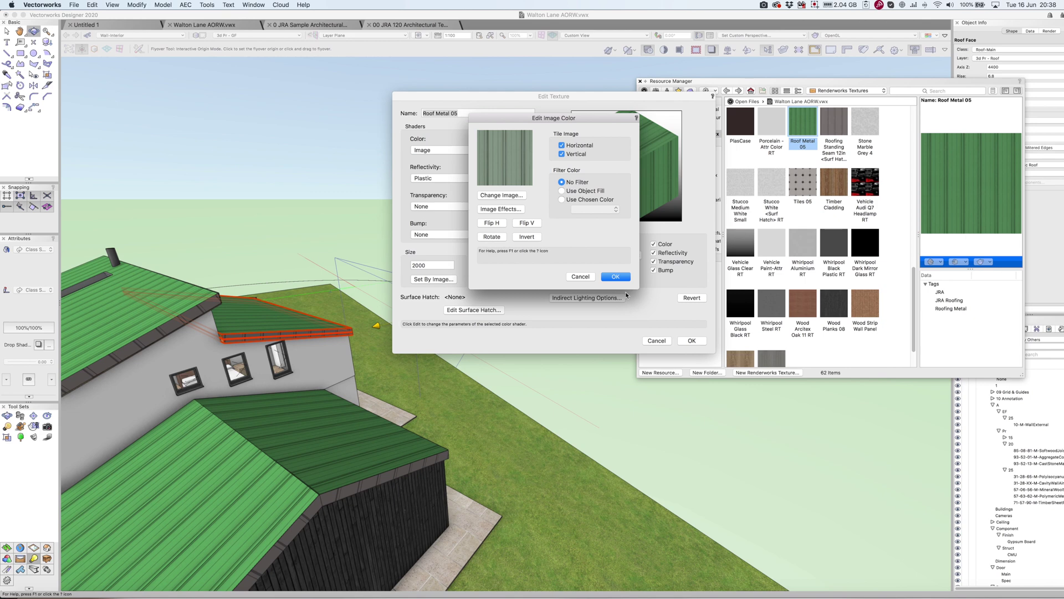
{"action": "left_click", "coordinate": [615, 276]}
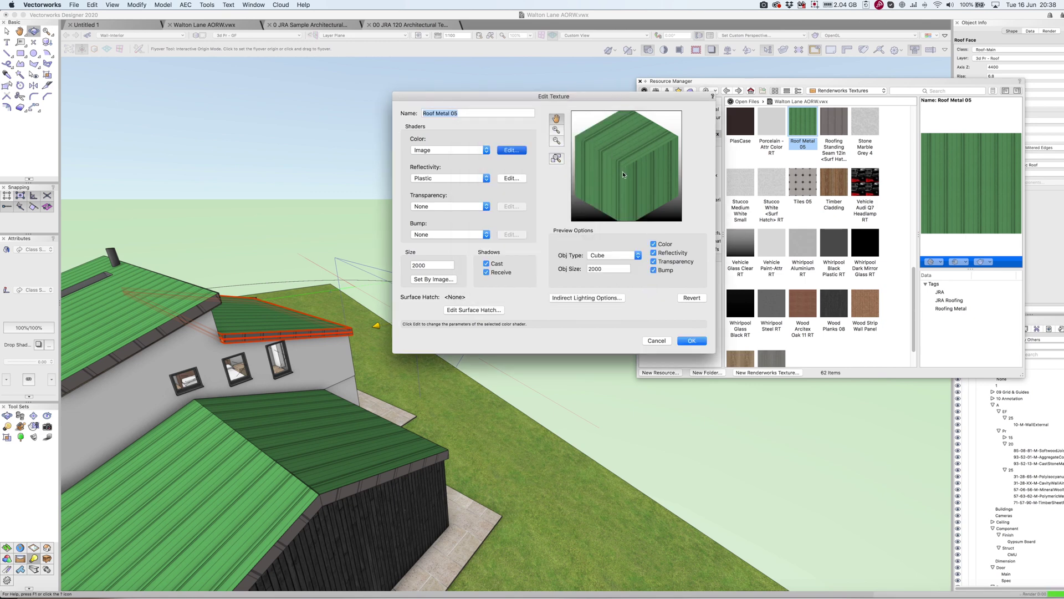
{"action": "left_click", "coordinate": [691, 340]}
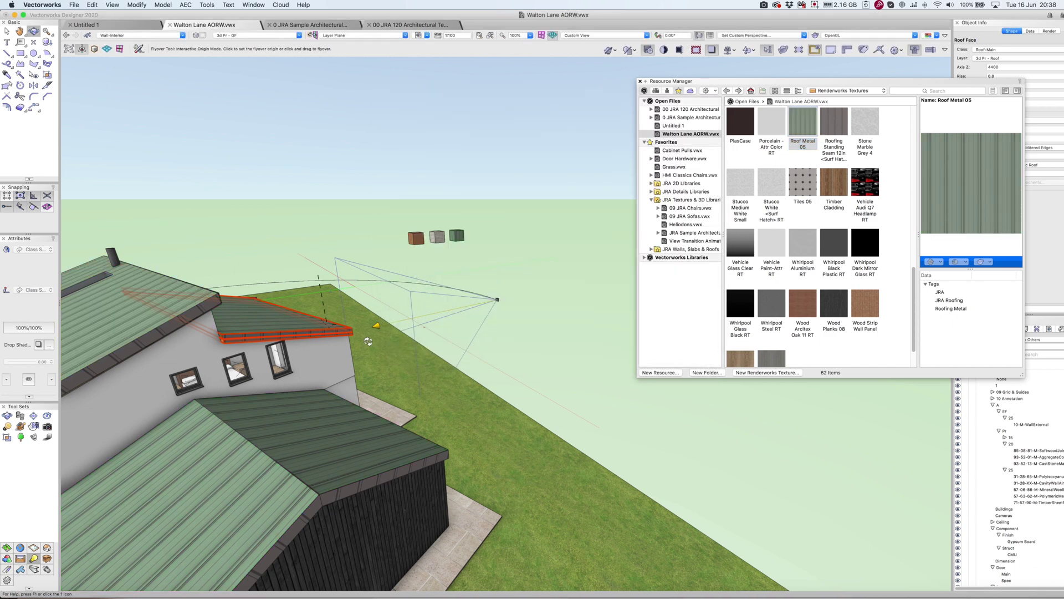
- Zoom out, fly to eye level beside the house, and close the Resource Manager
{"action": "scroll", "coordinate": [368, 349], "scroll_direction": "down", "scroll_amount": 3}
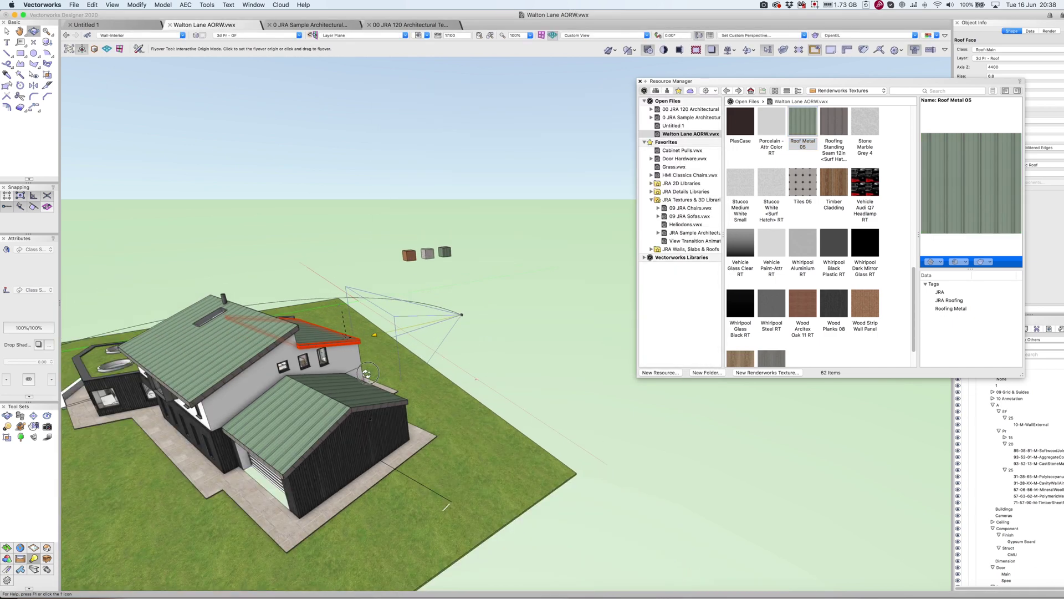
{"action": "left_click_drag", "start_coordinate": [367, 374], "coordinate": [508, 351]}
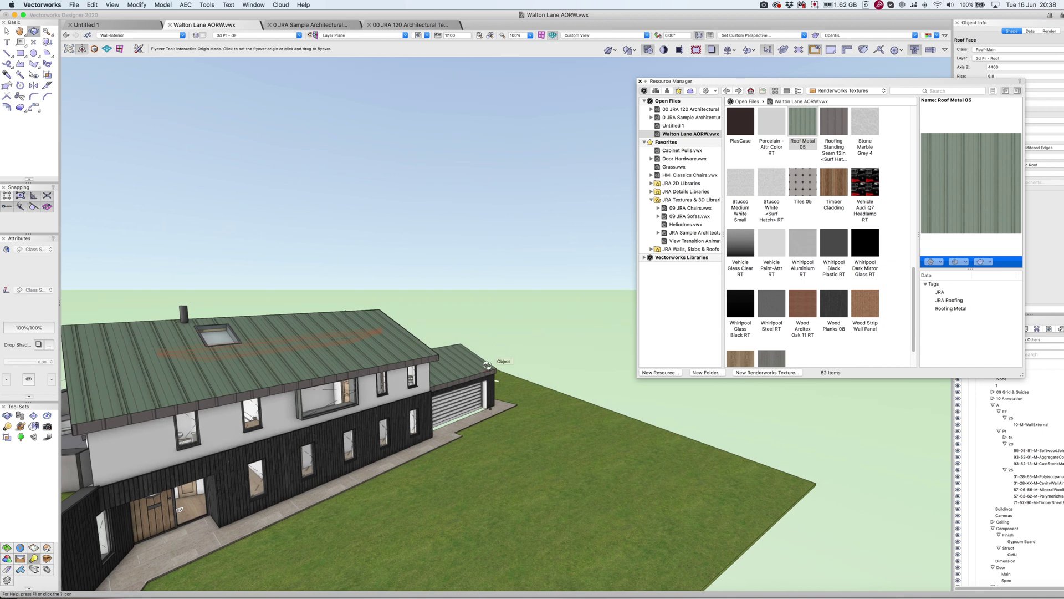
{"action": "left_click", "coordinate": [640, 82]}
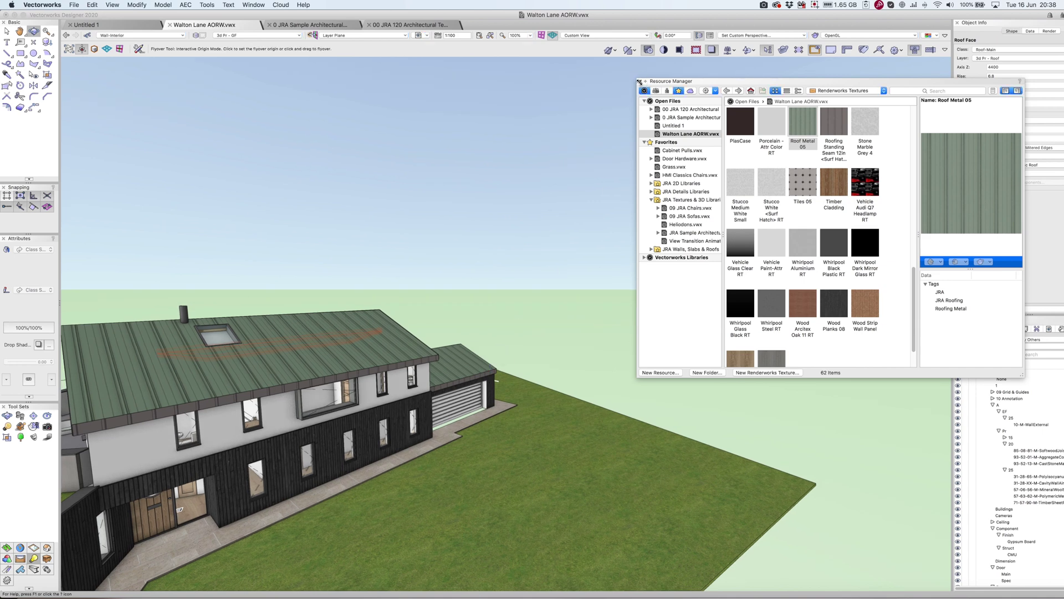
{"action": "left_click", "coordinate": [640, 82]}
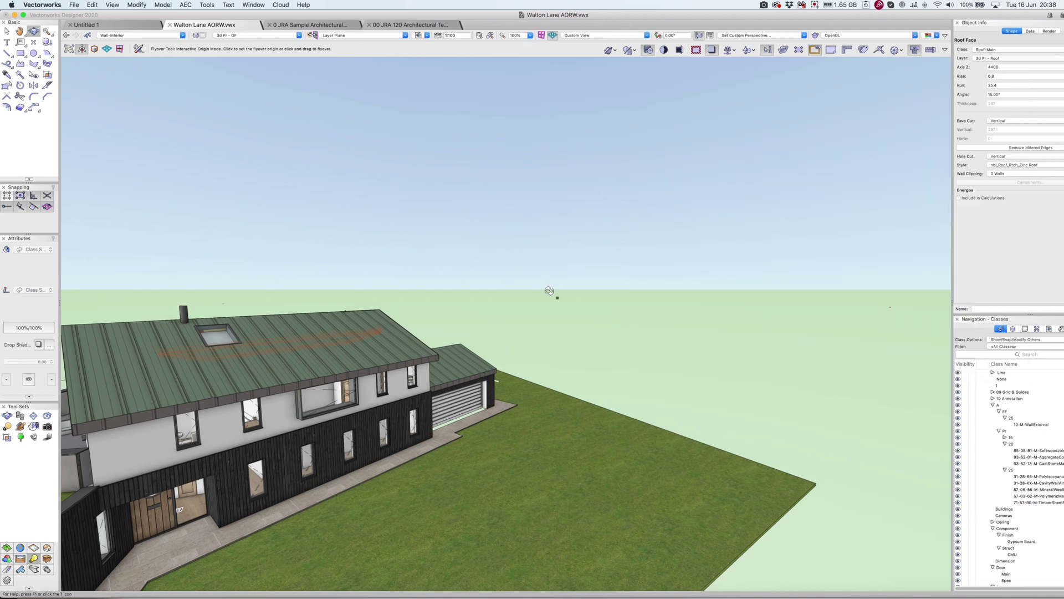
- Orbit to a higher overview of the house from the front terrace side
{"action": "left_click_drag", "start_coordinate": [541, 307], "coordinate": [542, 310]}
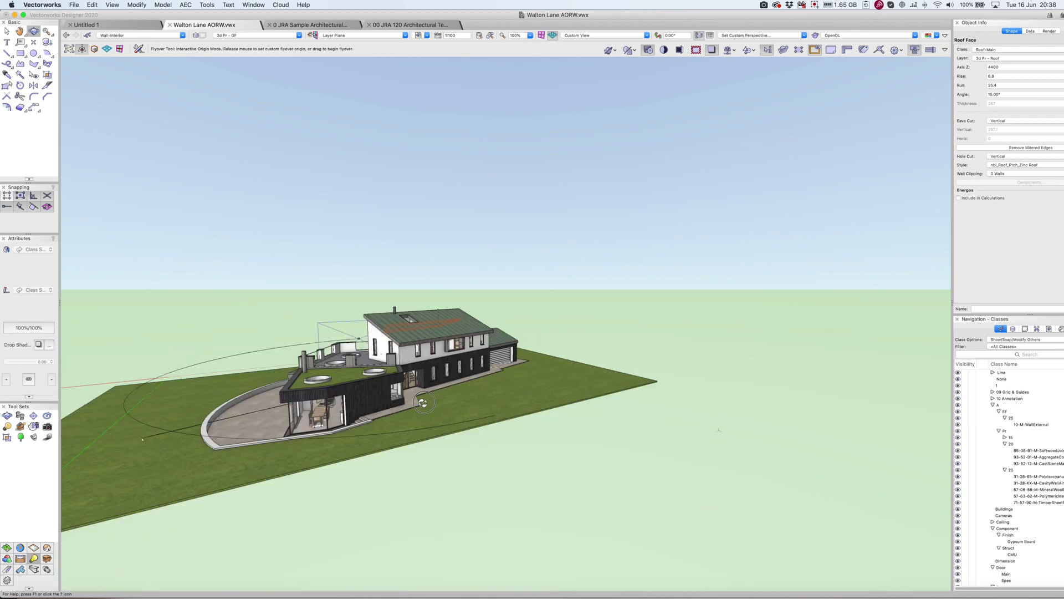
{"action": "left_click_drag", "start_coordinate": [423, 403], "coordinate": [513, 407]}
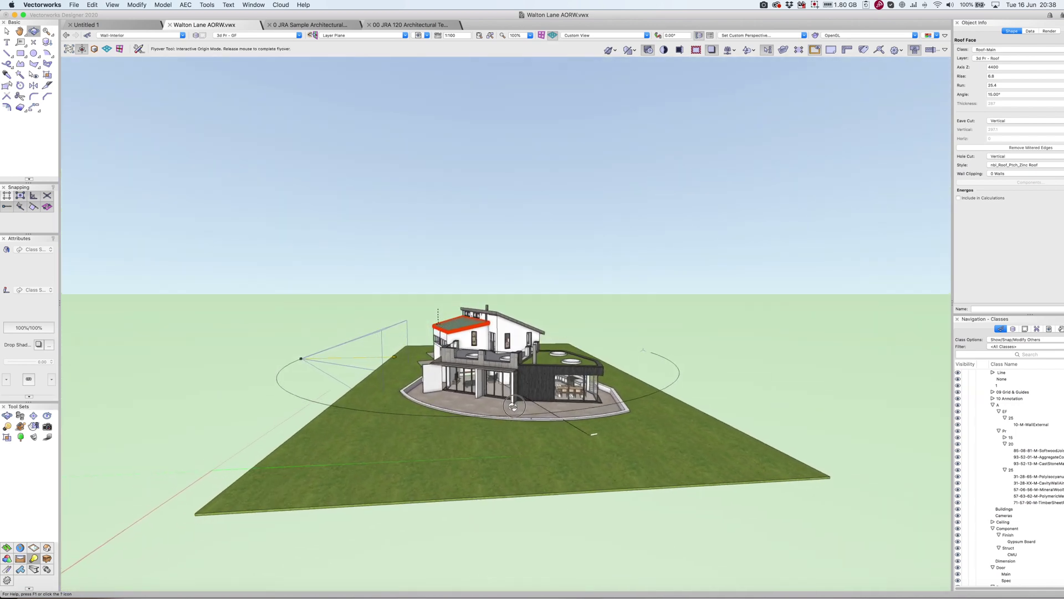
{"action": "left_click_drag", "start_coordinate": [512, 367], "coordinate": [512, 367]}
{"action": "scroll", "coordinate": [512, 367], "scroll_direction": "up", "scroll_amount": 5}
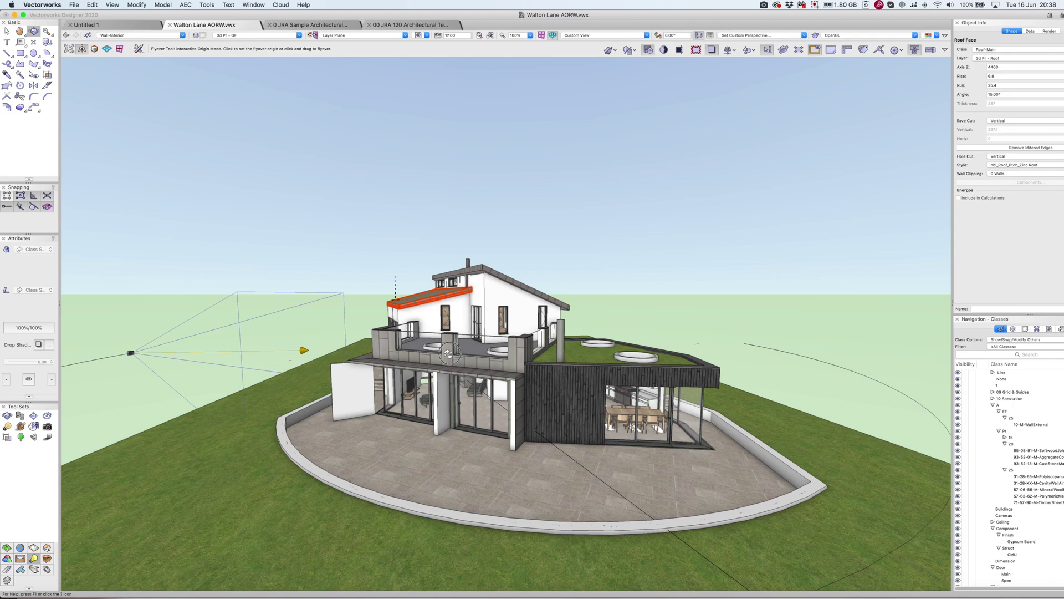
{"action": "mouse_move", "coordinate": [452, 342]}
{"action": "left_mouse_down"}
{"action": "mouse_move", "coordinate": [442, 362]}
{"action": "mouse_move", "coordinate": [445, 342]}
{"action": "mouse_move", "coordinate": [469, 353]}
{"action": "left_mouse_up"}
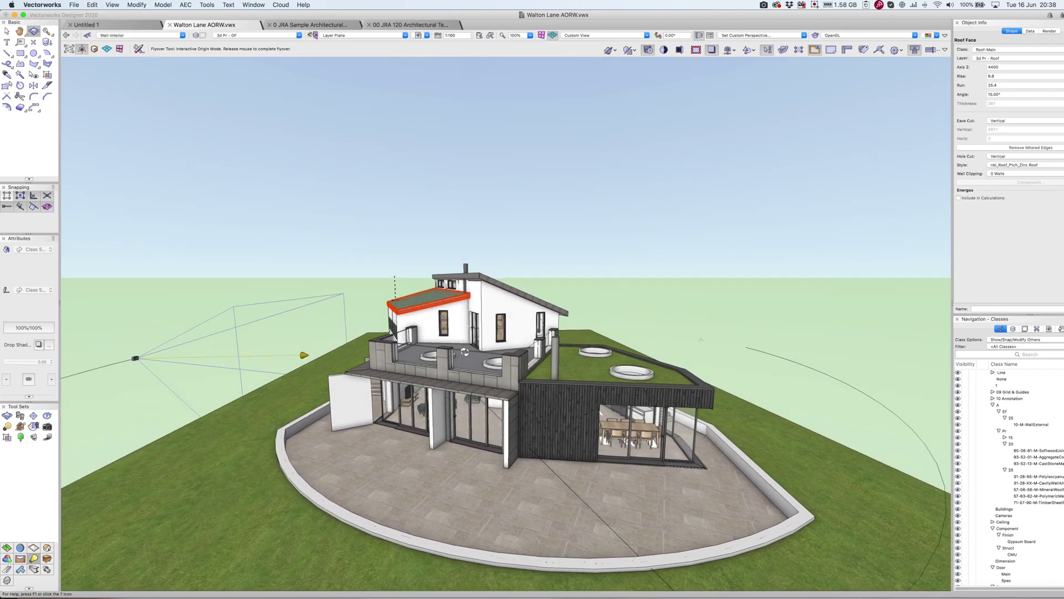